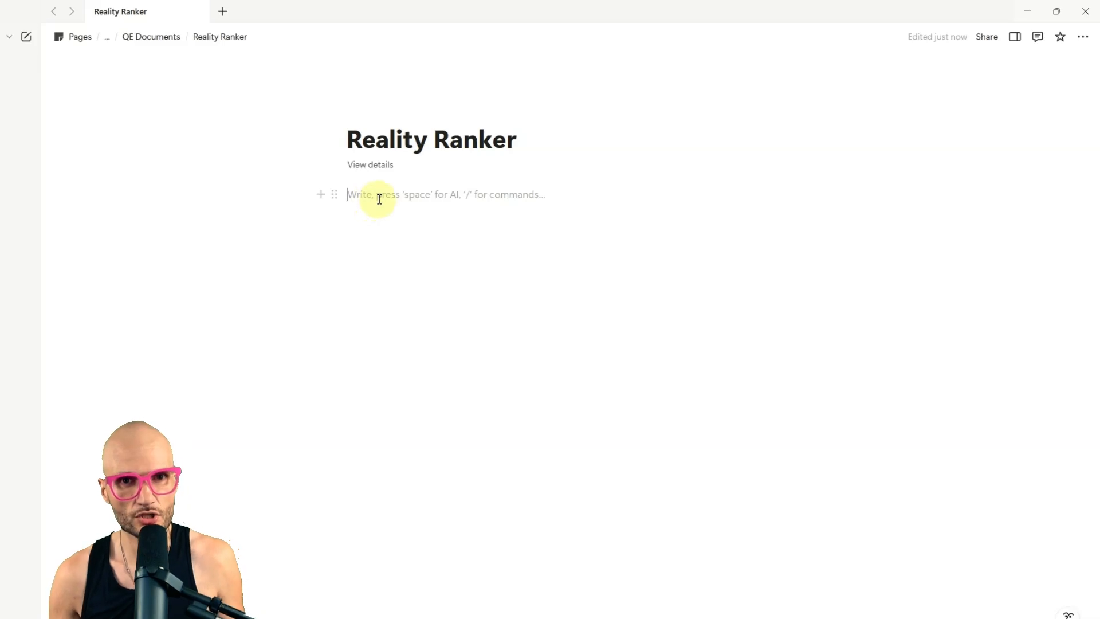
Step: Turn on full width for the Reality Ranker page
left_click(1088, 39)
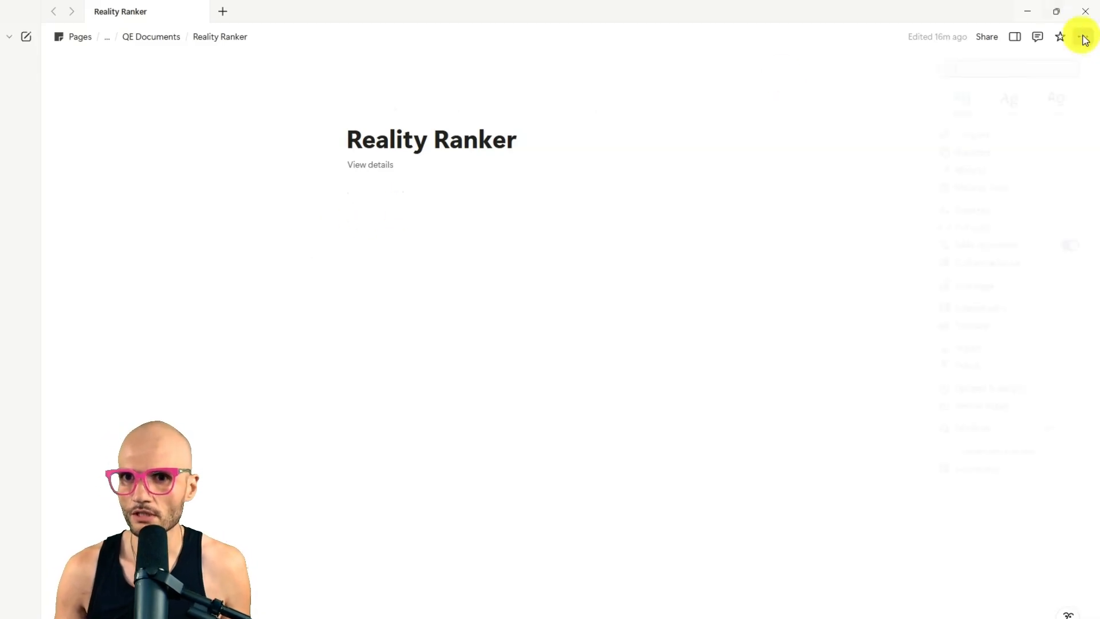
left_click(1069, 240)
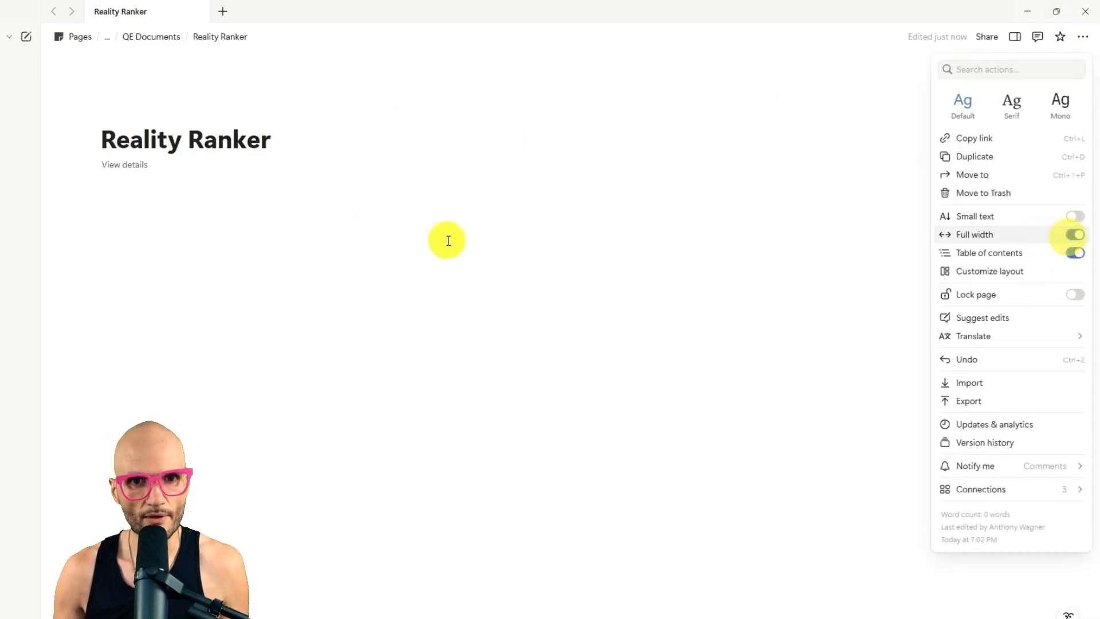
left_click(446, 239)
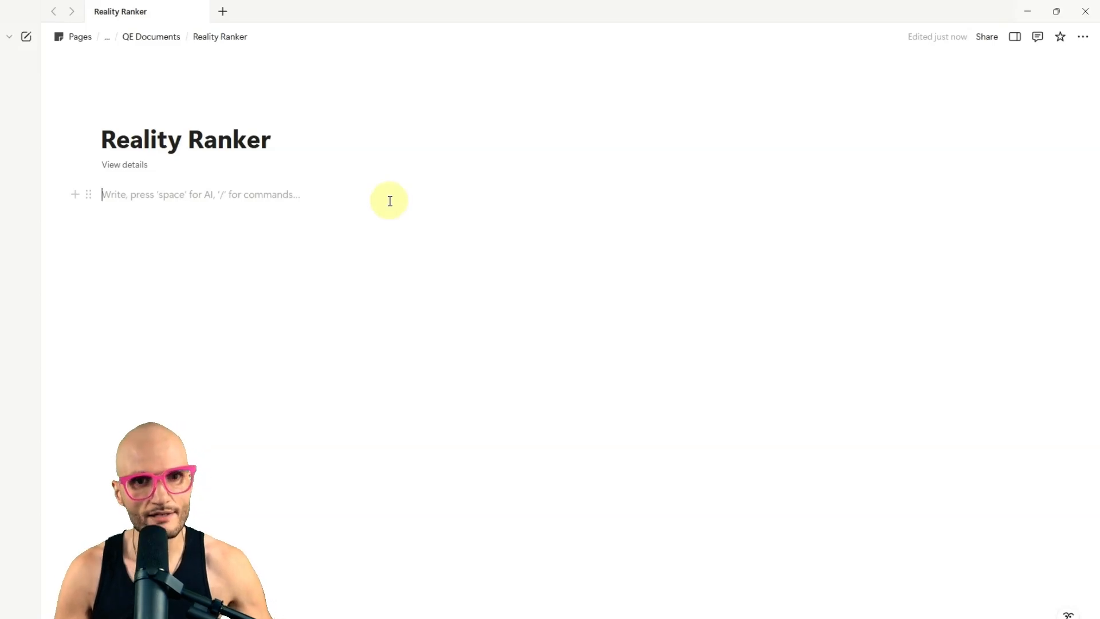
Step: Insert an inline database below the page title and name it "Reality Ranker Database"
type("/dat")
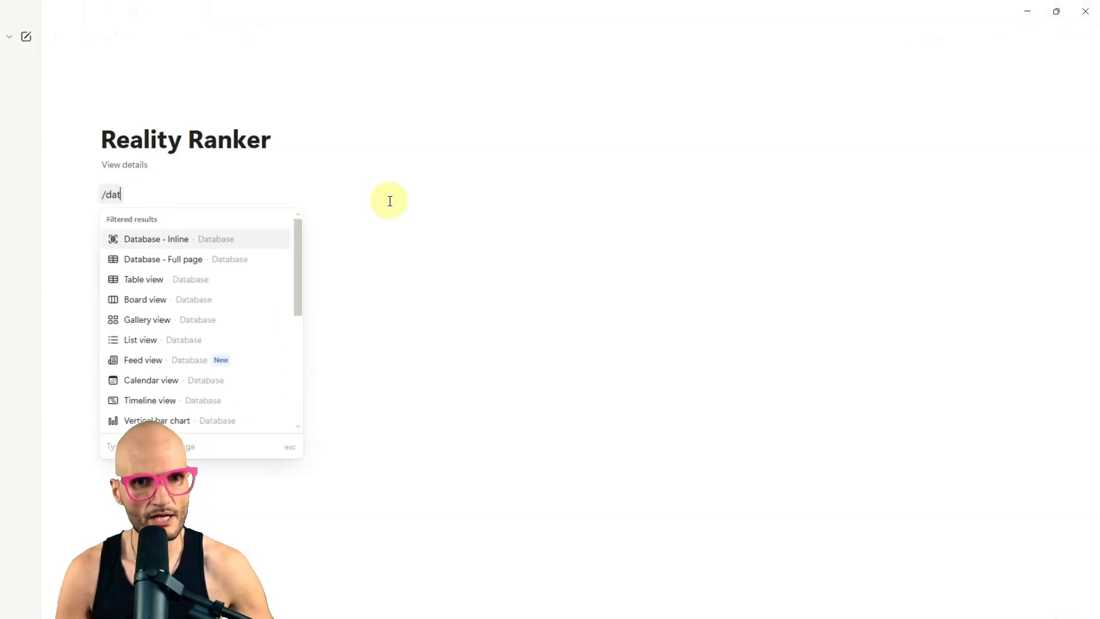
key("Return")
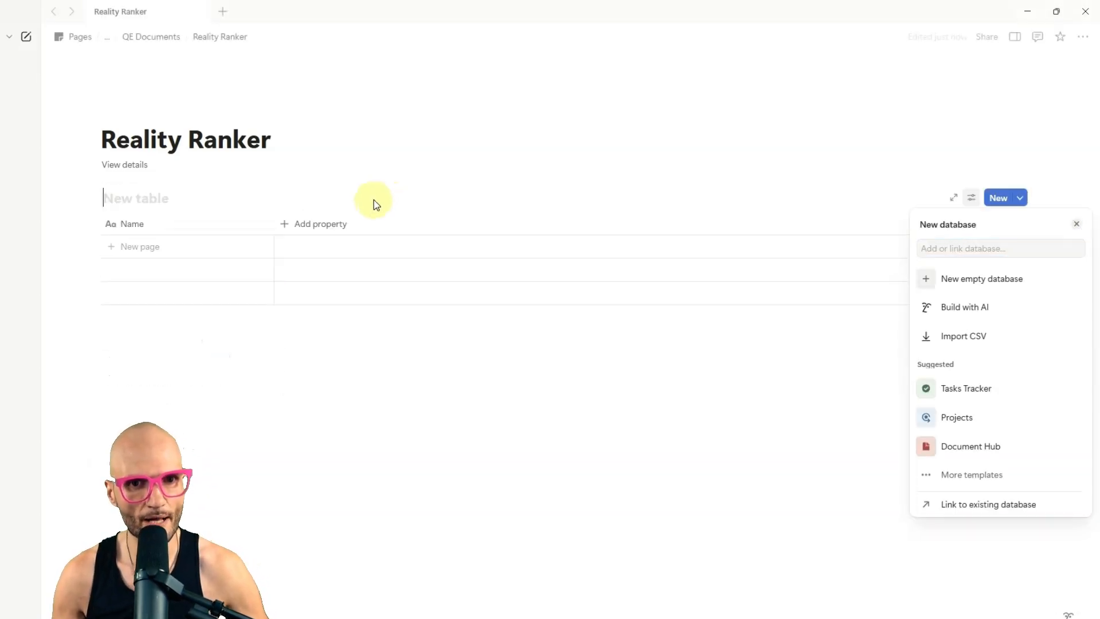
left_click(129, 198)
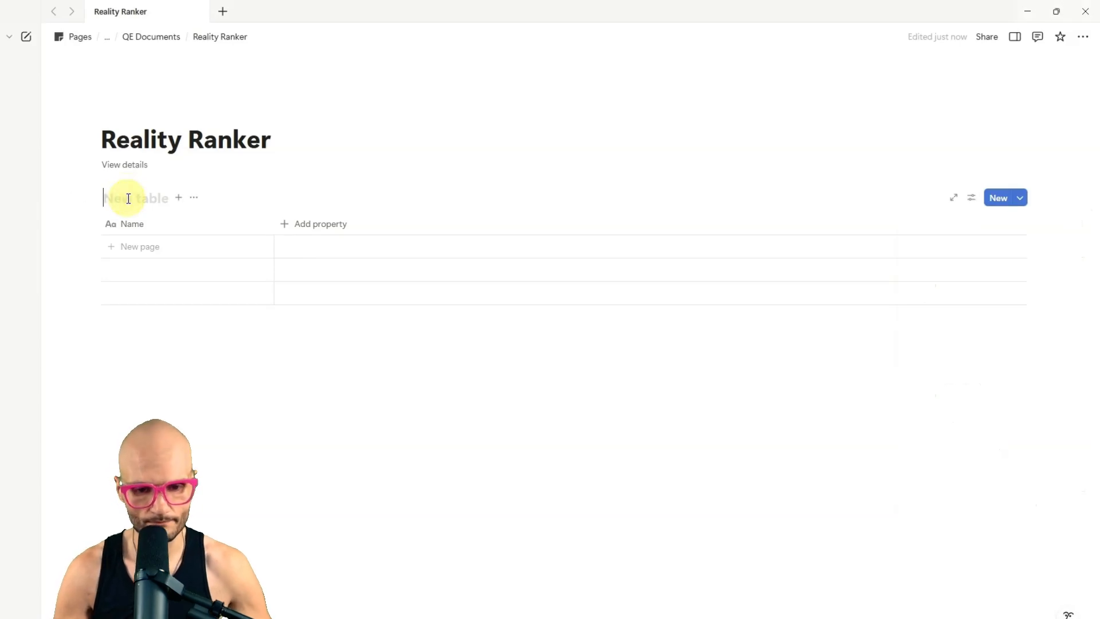
type("Reality Ranker Database")
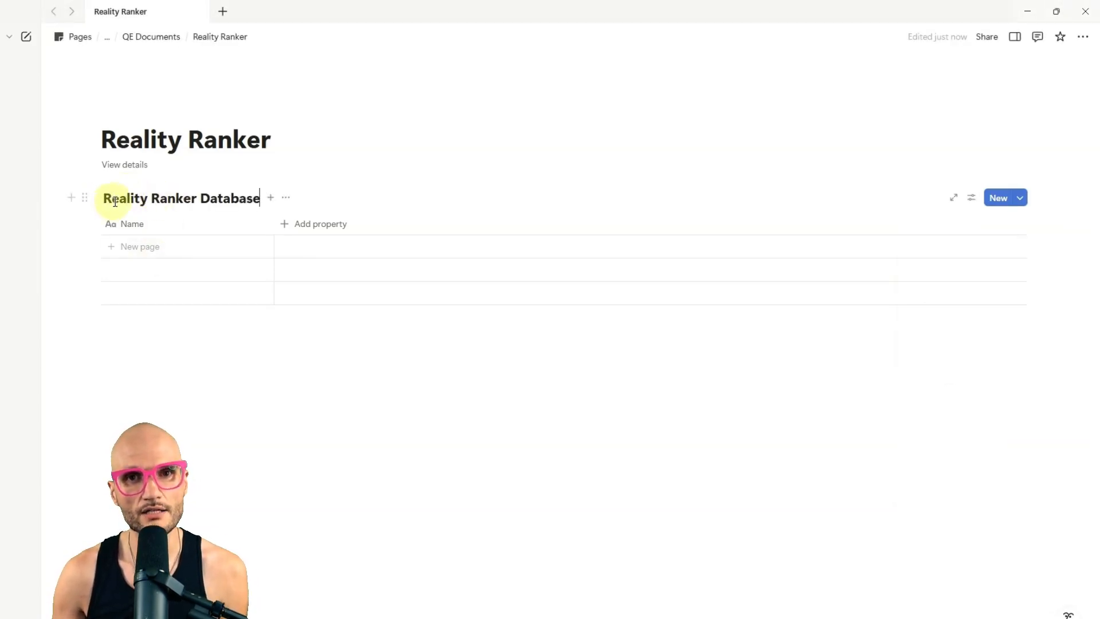
double_click(210, 197)
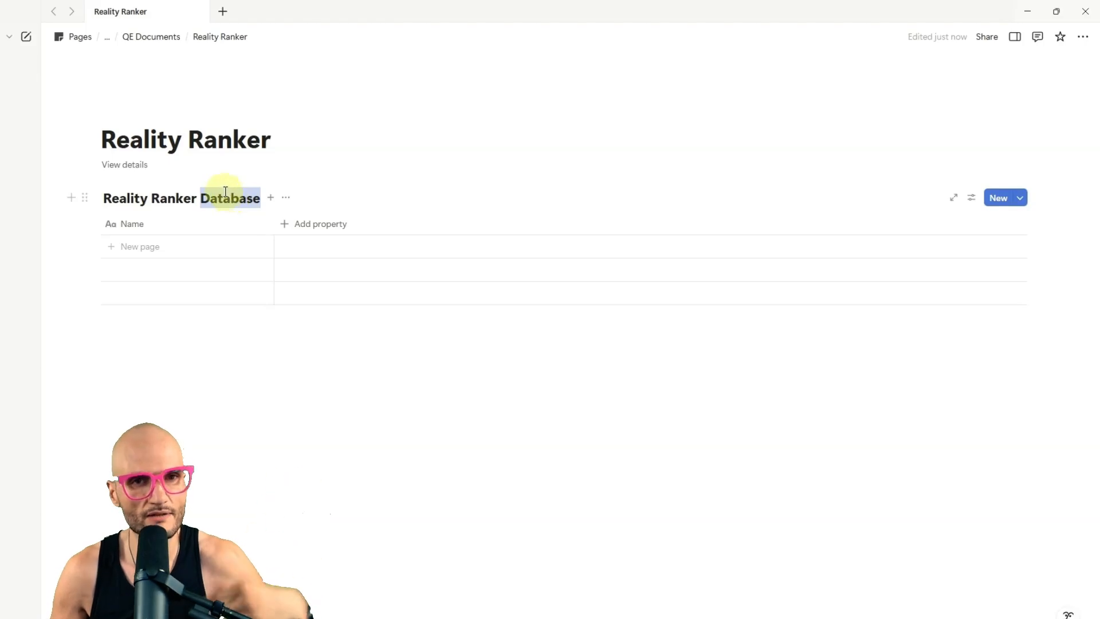
Step: Add a page cover and set the page icon to a pink person speech bubble, found by searching icons for "person"
left_click(179, 111)
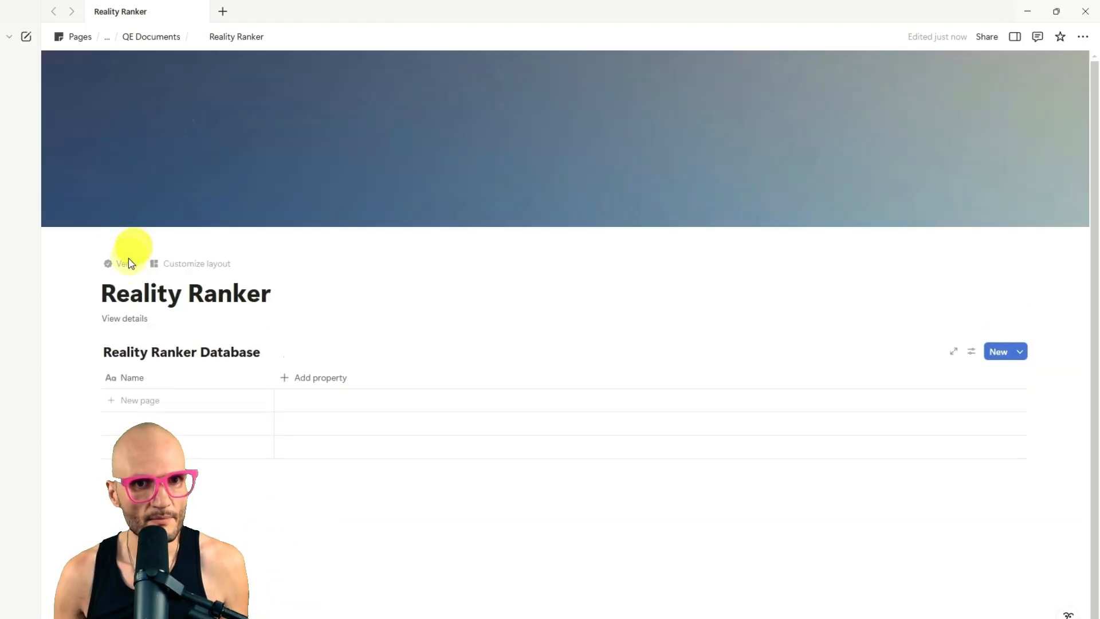
left_click(128, 260)
left_click(49, 265)
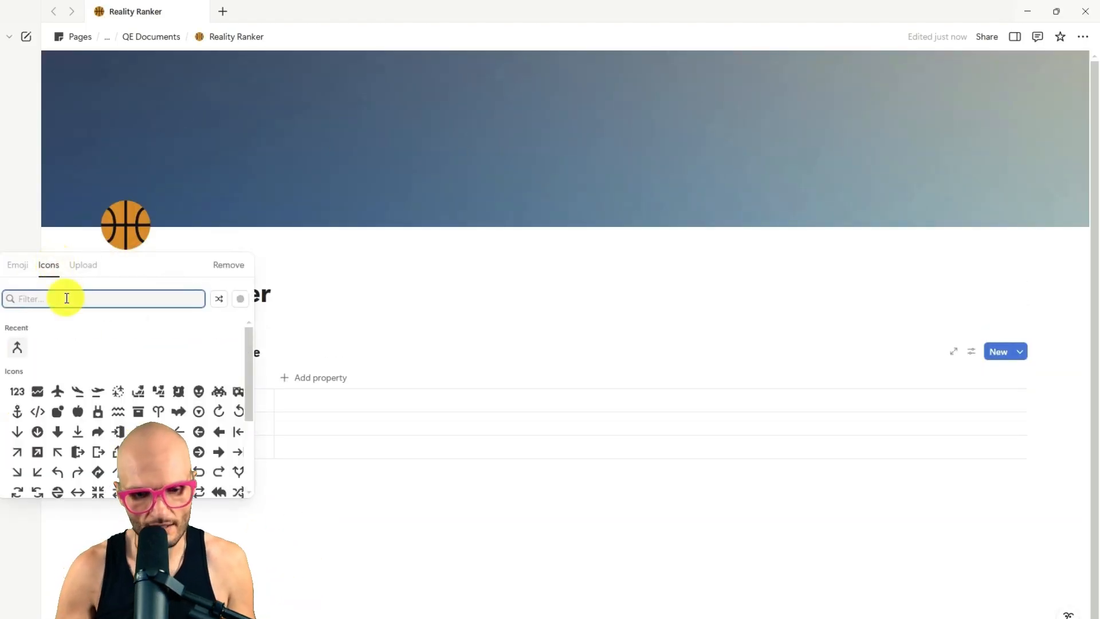
type("person")
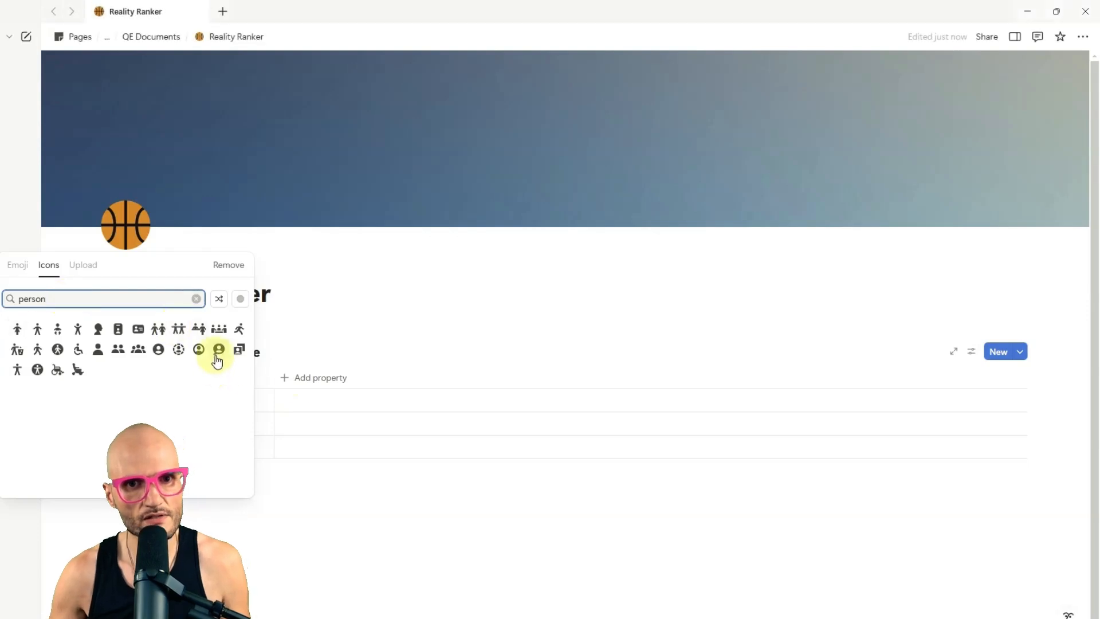
mouse_move(217, 355)
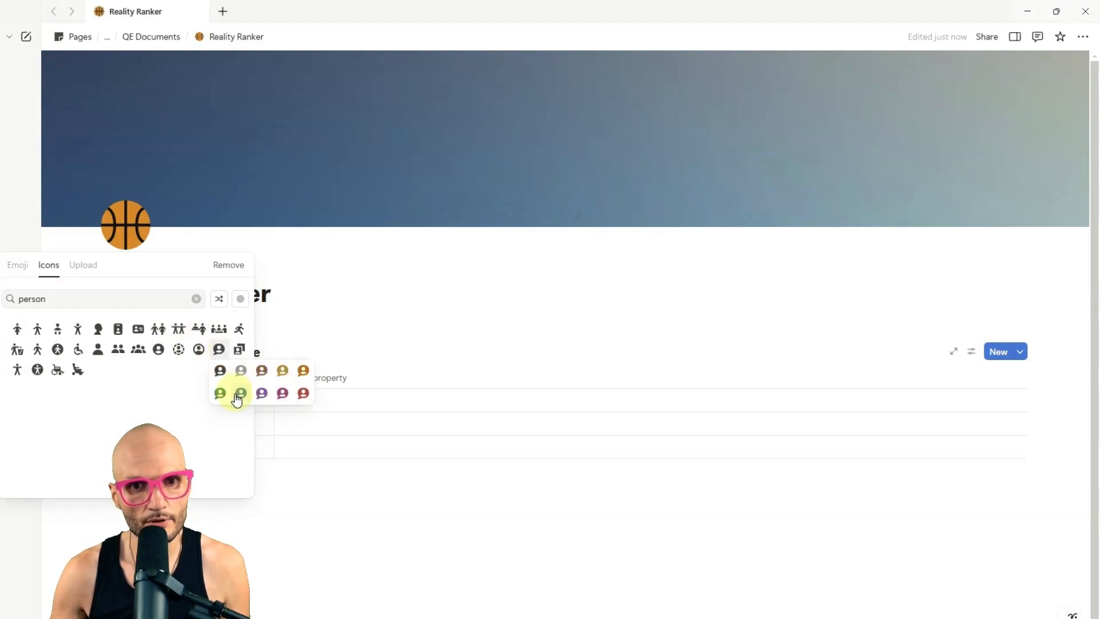
left_click(282, 392)
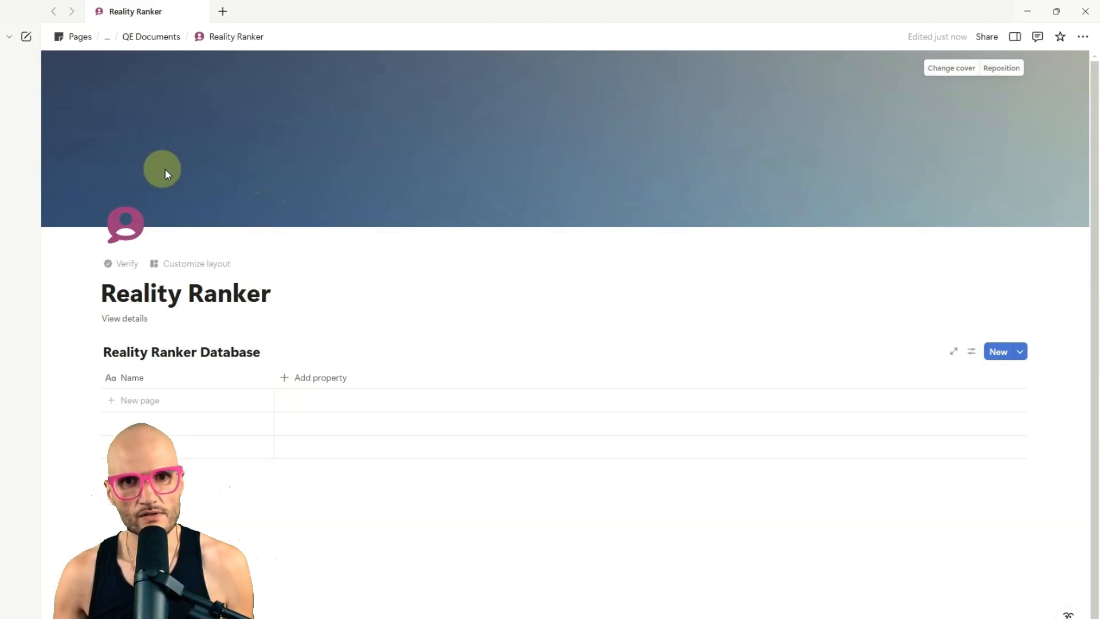
Step: Change the page cover to the Unsplash photo of a city below blue mountains, searching for "salt lake city"
left_click(956, 68)
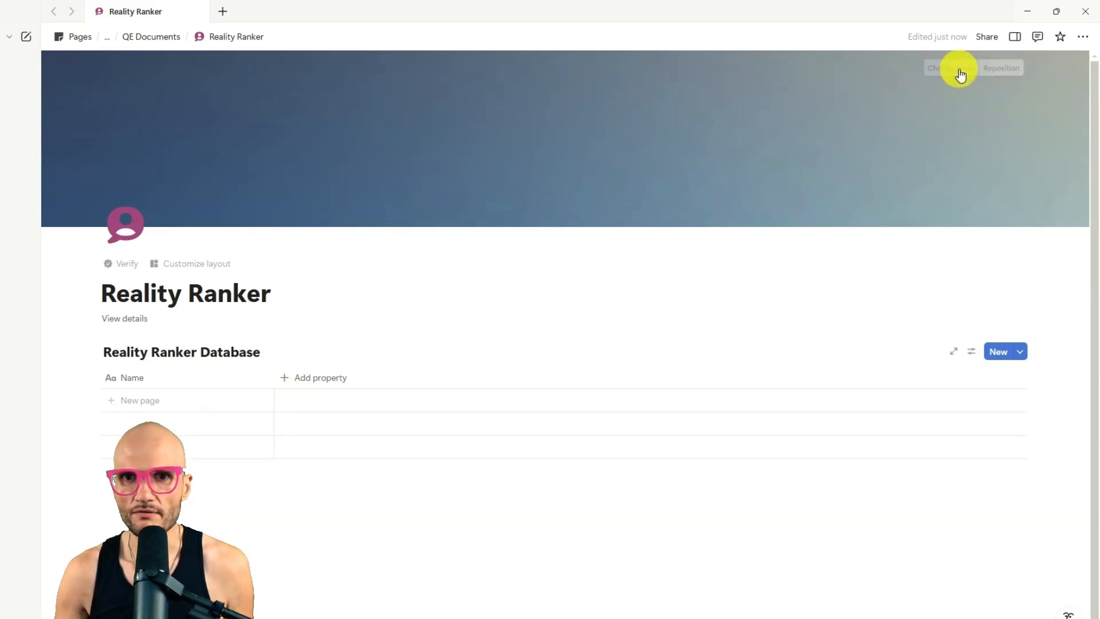
left_click(888, 92)
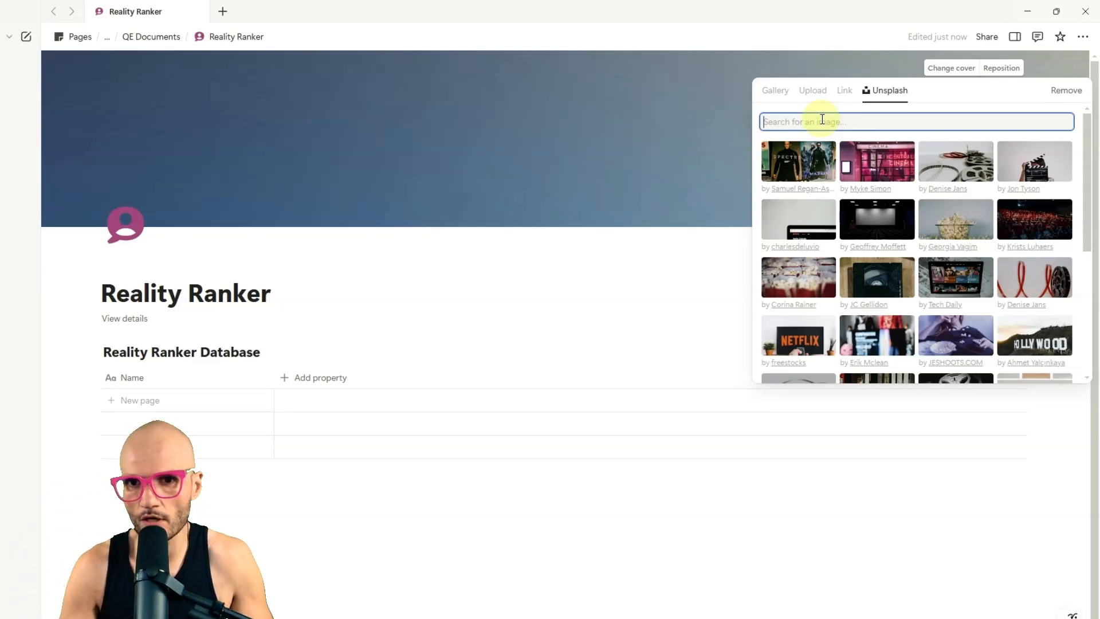
type("salt lak")
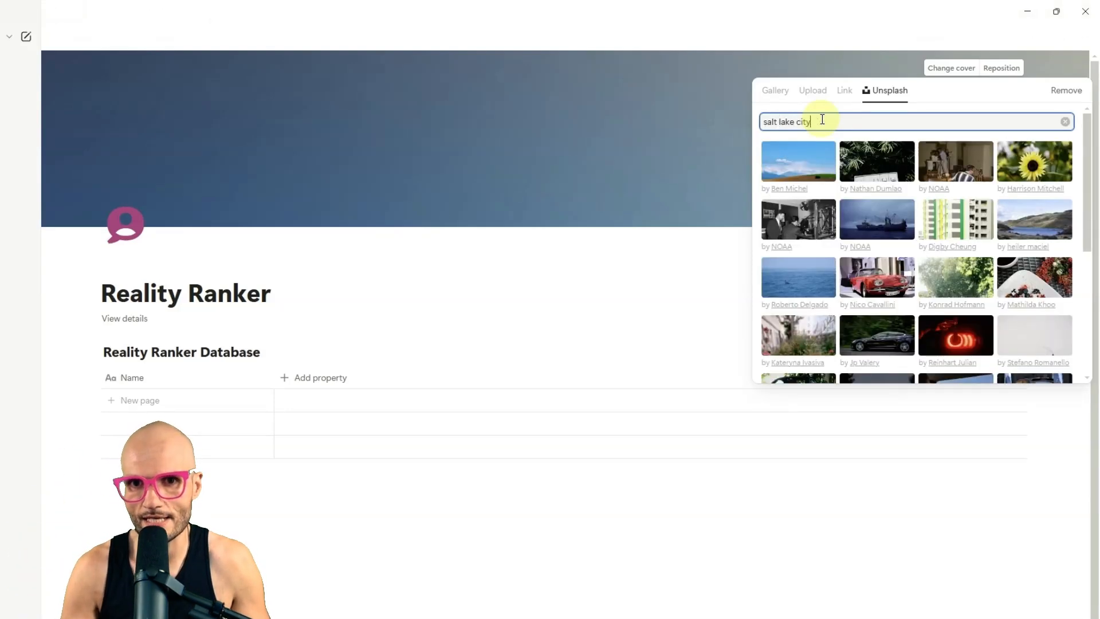
type("e city")
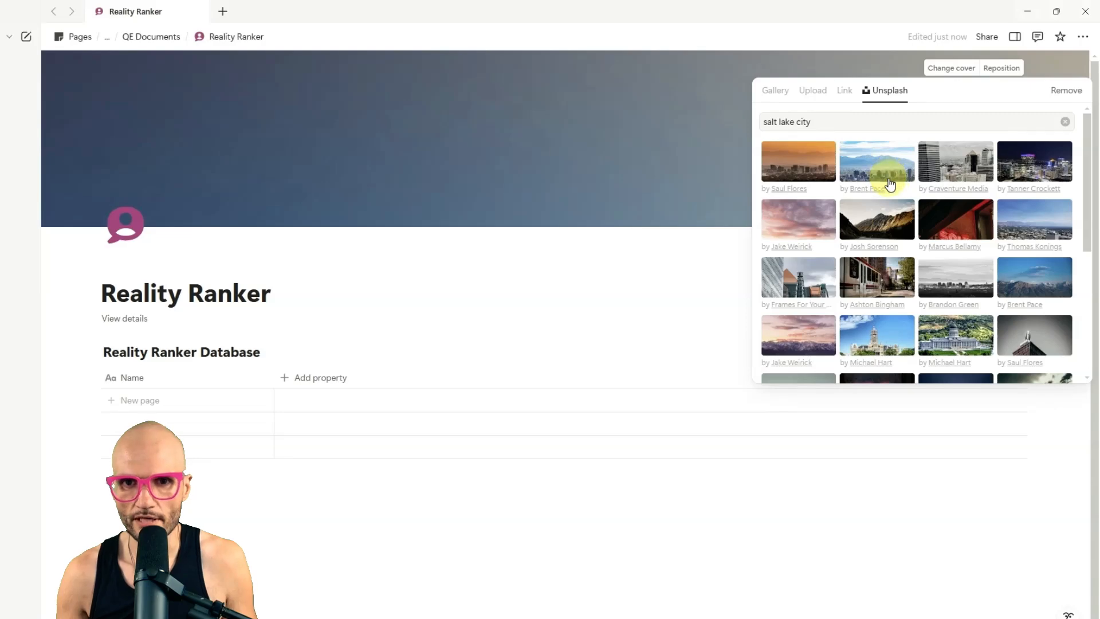
left_click(890, 183)
left_click(558, 146)
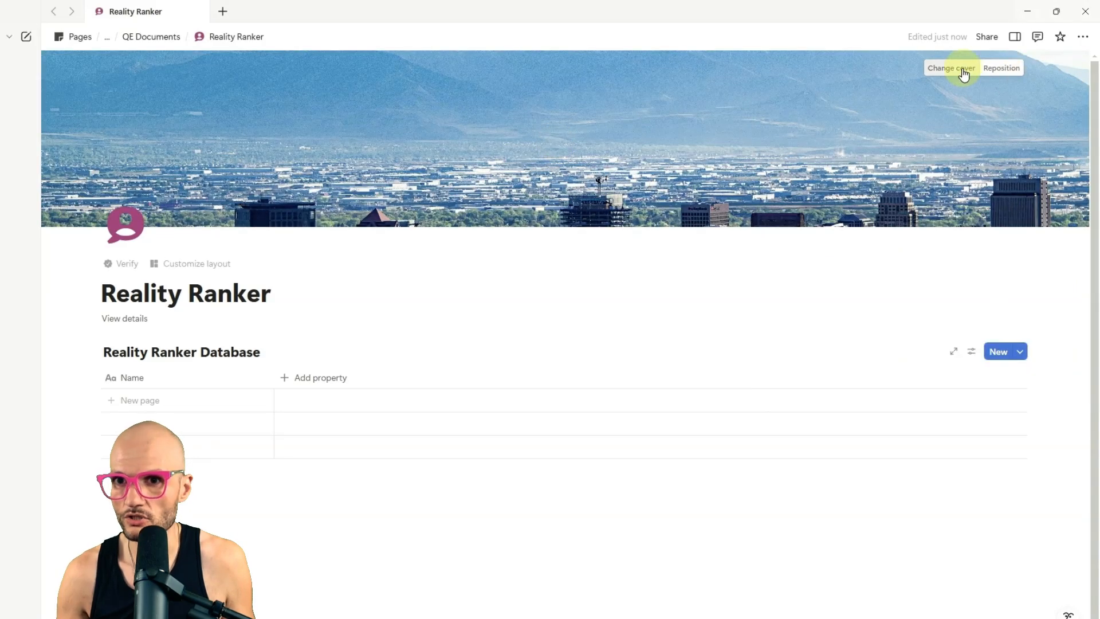
Step: Reposition the cover image so the downtown skyline fills the banner, and save the position
left_click(1000, 68)
left_click_drag(714, 85, 743, 84)
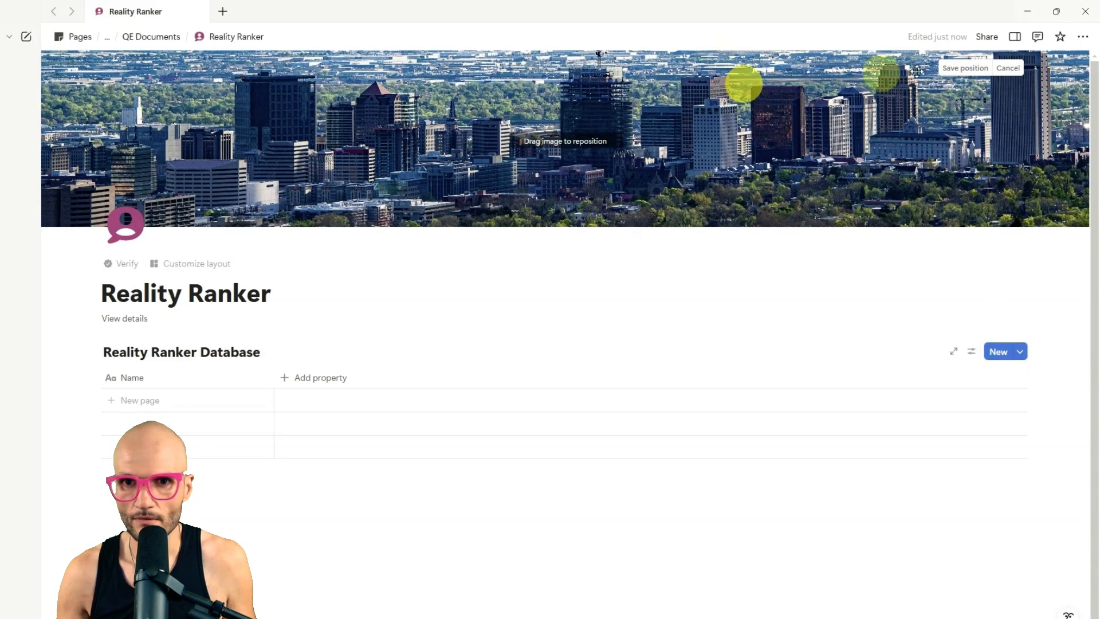
left_click(968, 68)
left_click(467, 288)
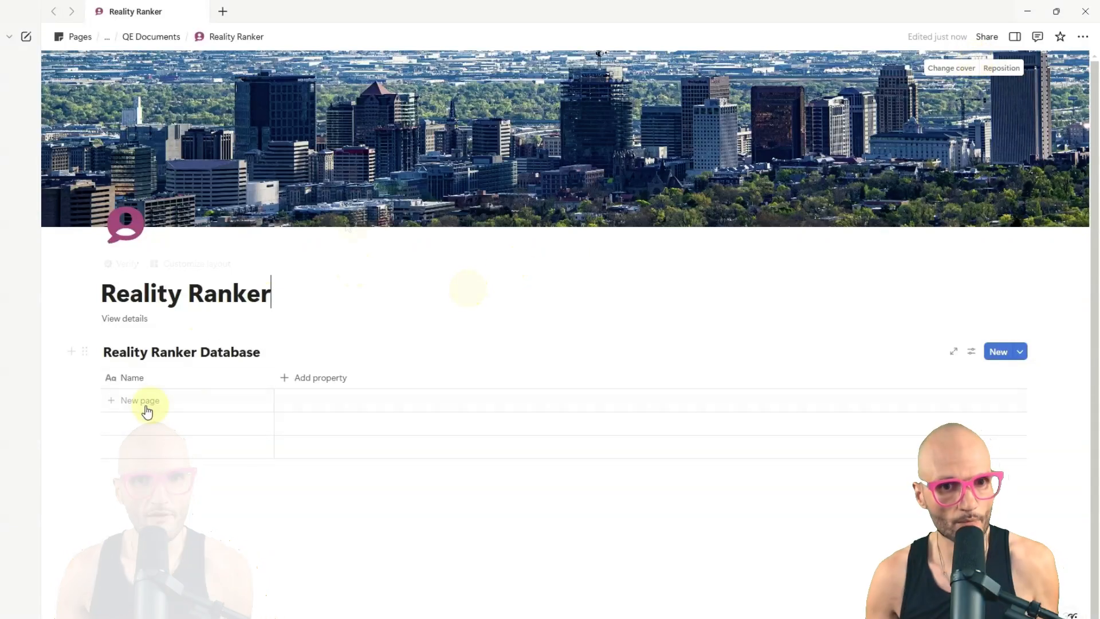
Step: Rename the database's Name property to "Cast Member"
left_click(136, 380)
left_click(136, 401)
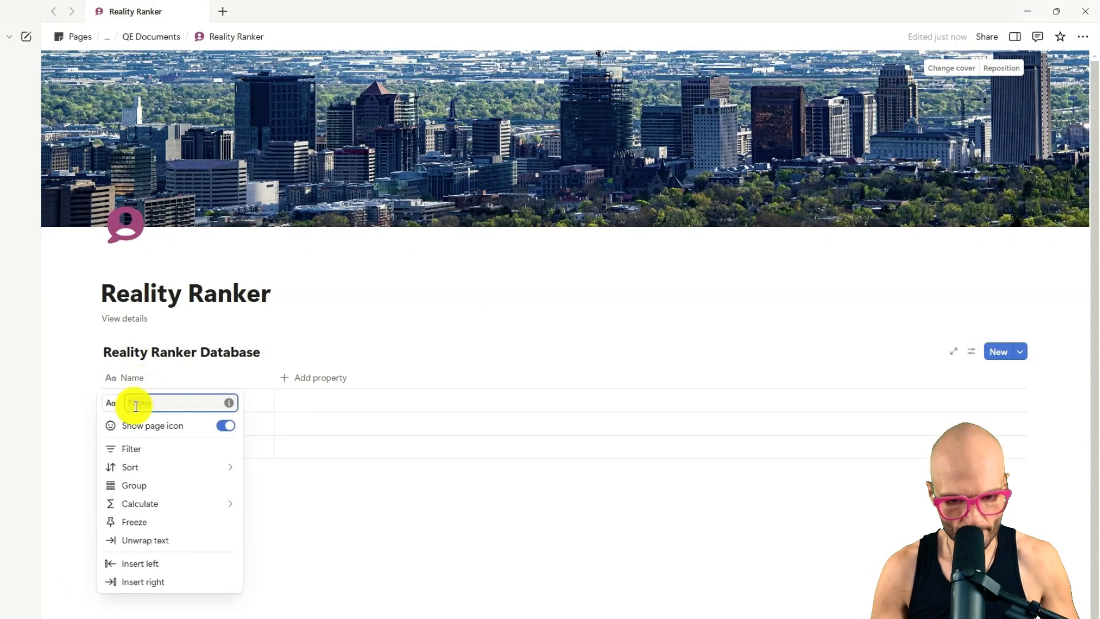
type("Cr")
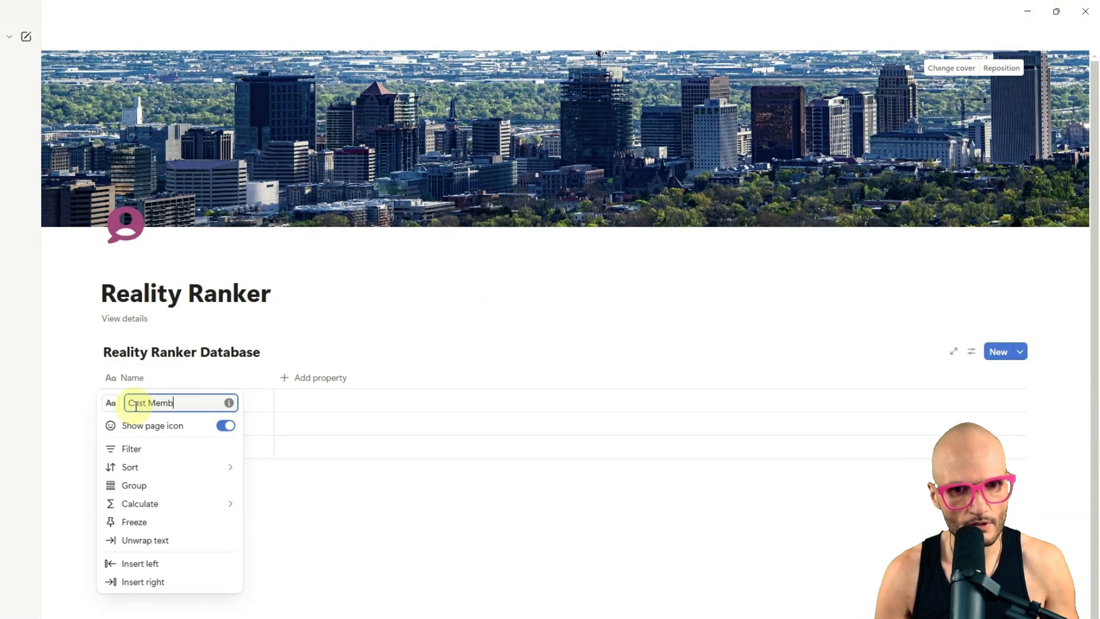
type("st Member")
key("Return")
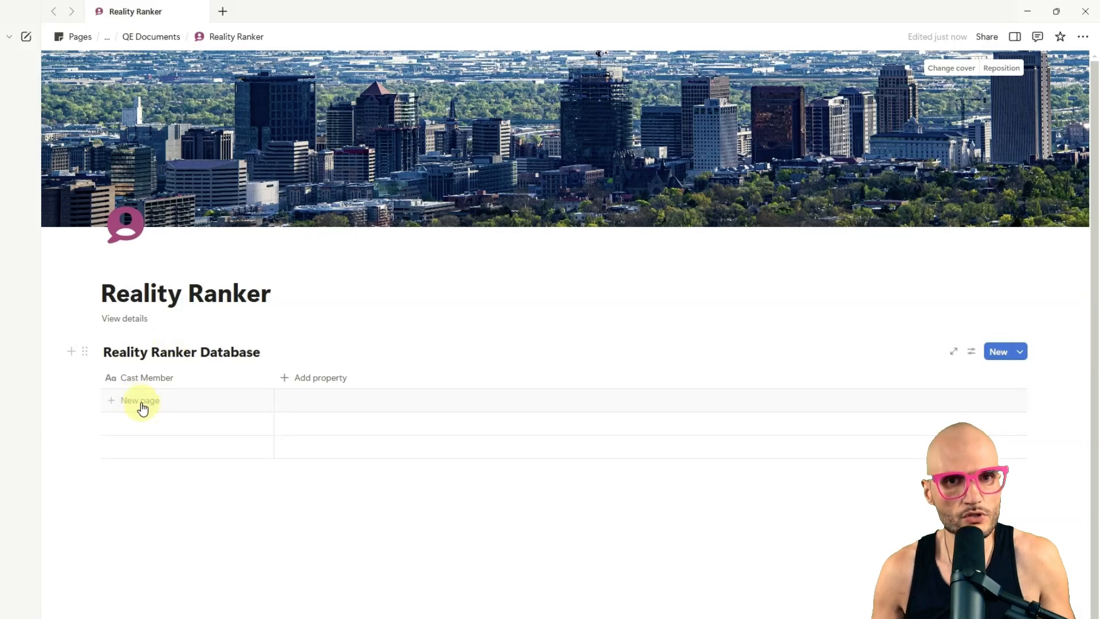
Step: Add rows for Heather Gay, Meredith Marks, Lisa Barlow, Mary Cosby and Brooks Marks, and narrow the Cast Member column
left_click(141, 402)
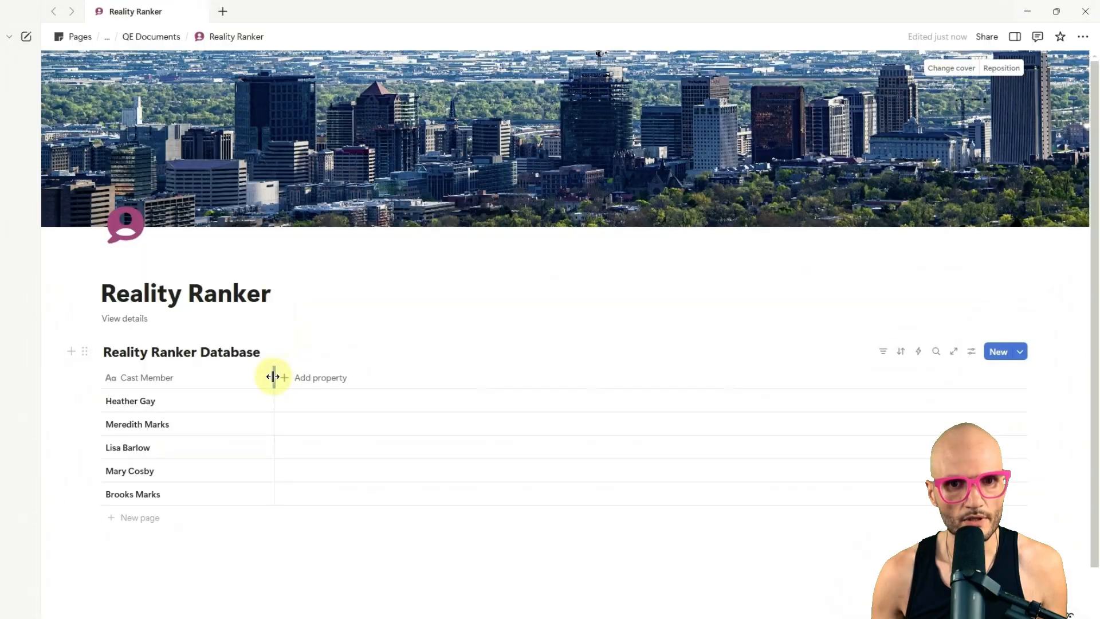
left_click_drag(274, 376, 206, 371)
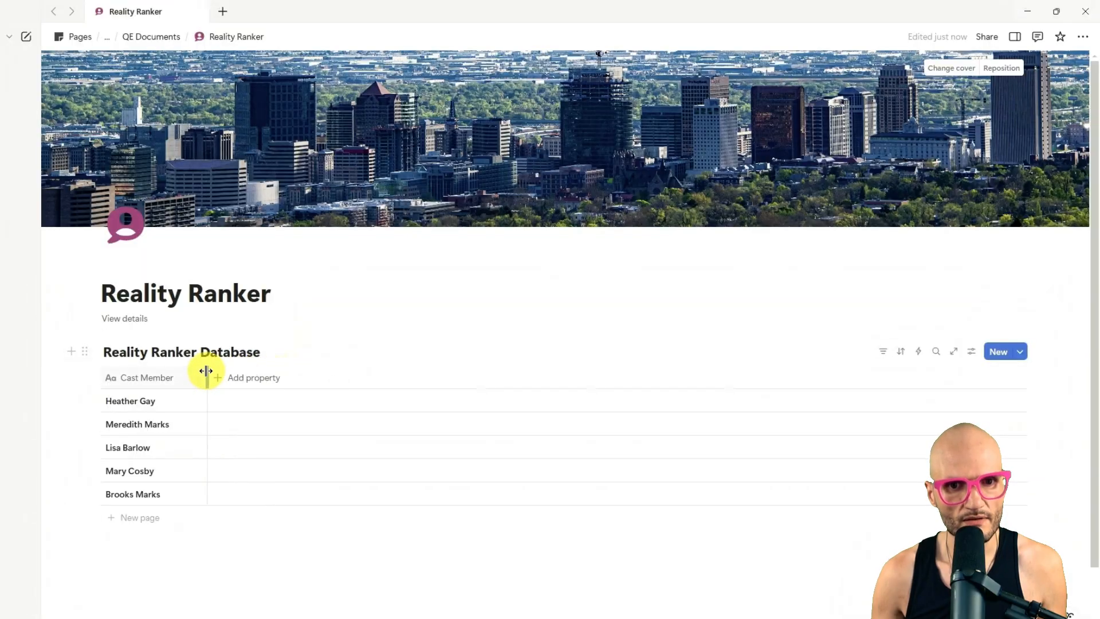
Step: Add a Select property to the database and name it "Type"
left_click(241, 380)
left_click(232, 382)
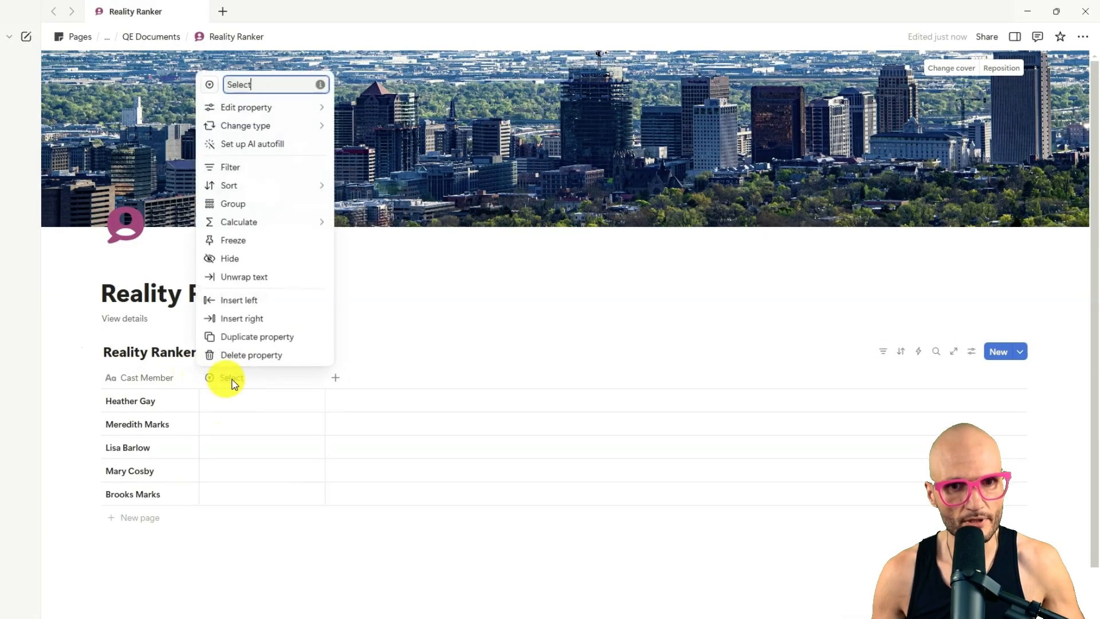
key("ctrl+a")
type("Type")
key("Return")
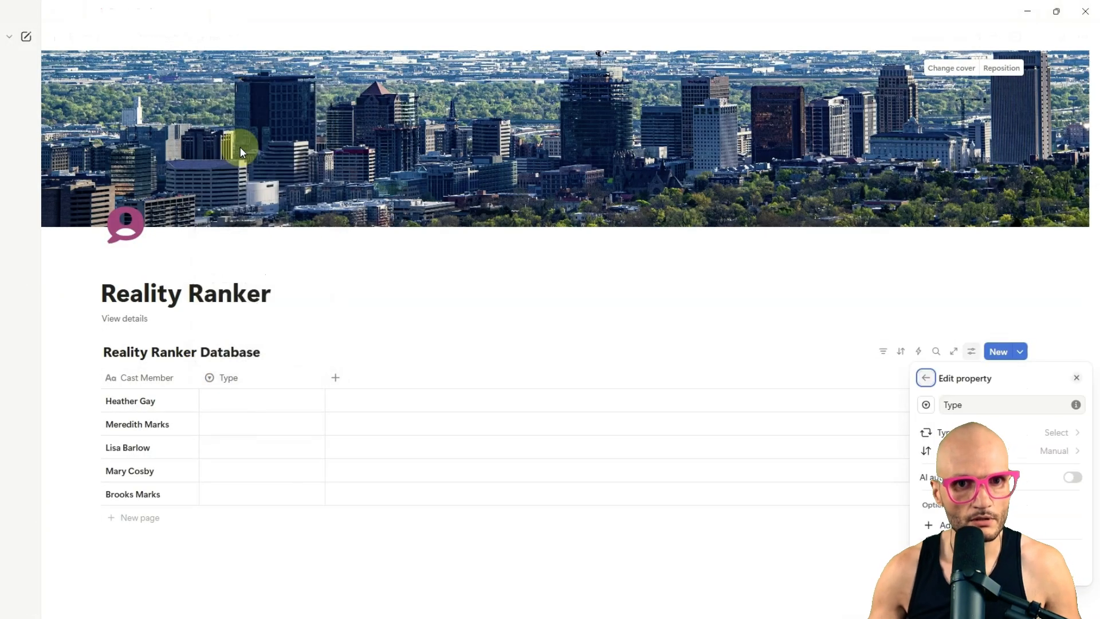
Step: Add the options "Main Cast" and "Supporting Cast" to the Type property
left_click(243, 383)
left_click(240, 381)
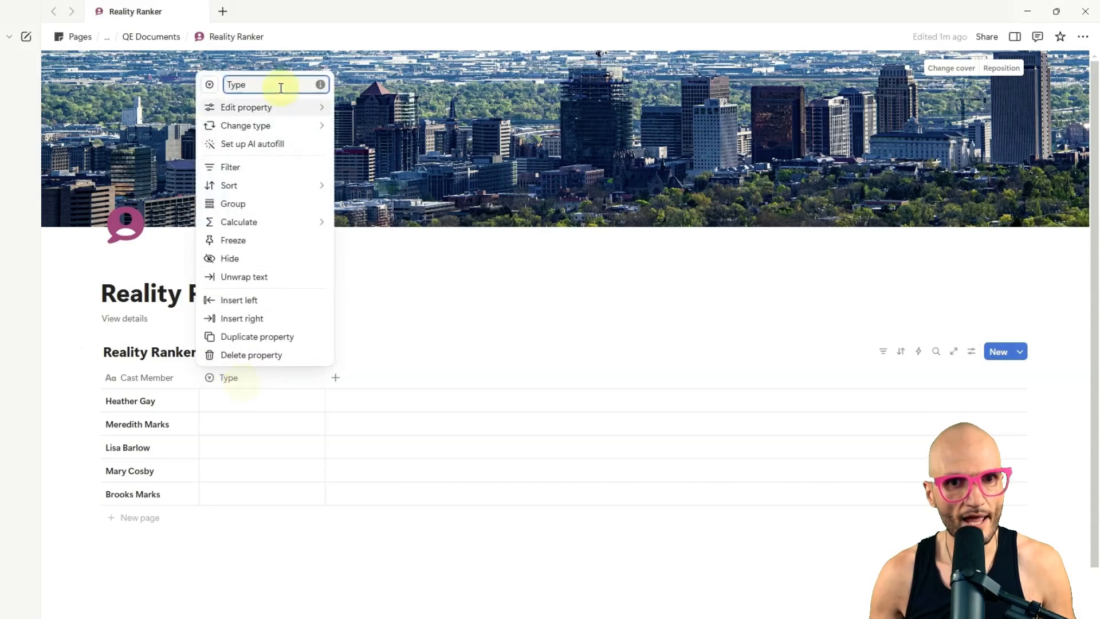
left_click(272, 110)
left_click(378, 183)
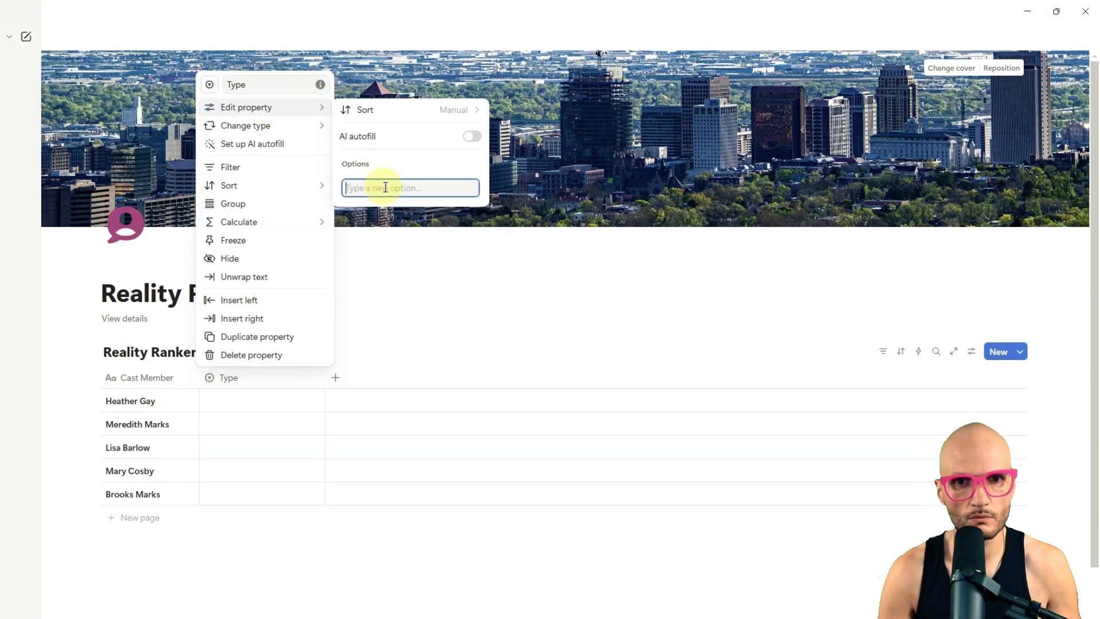
type("Main Cast")
key("Return")
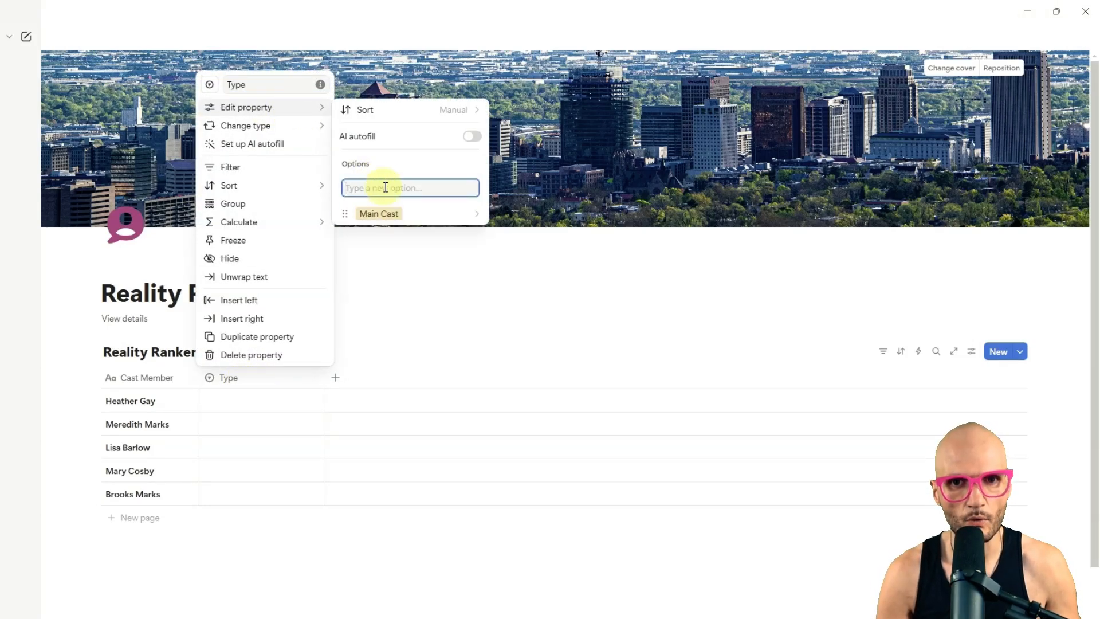
type("Supporting Cast")
key("Return")
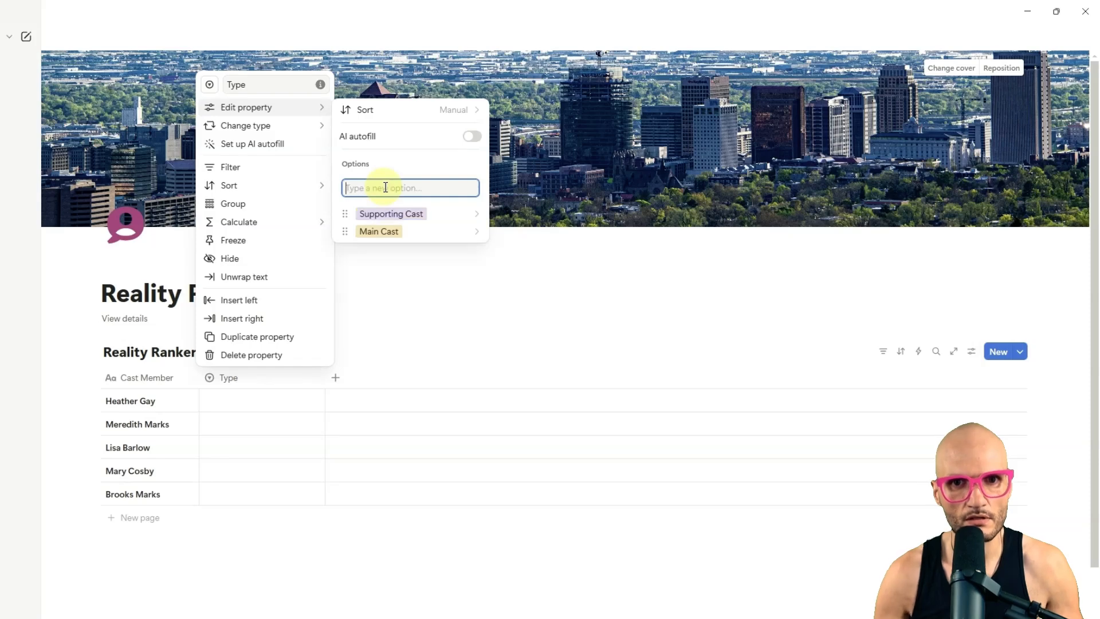
Step: Move the Main Cast option above Supporting Cast and set Supporting Cast's color to blue
left_click_drag(443, 230, 421, 189)
left_click(417, 200)
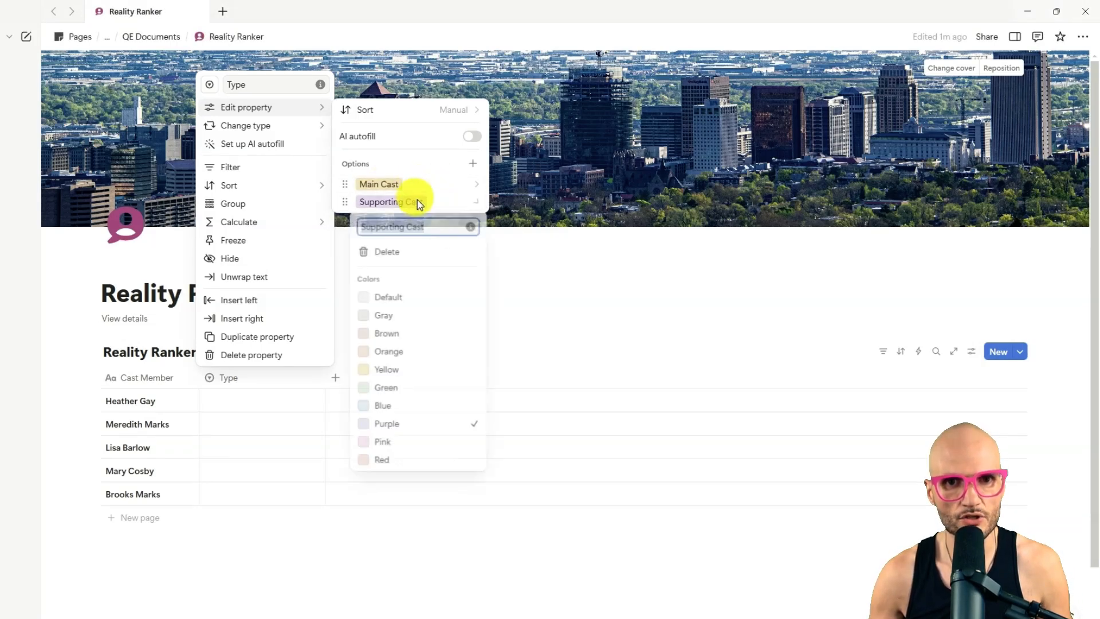
left_click(412, 408)
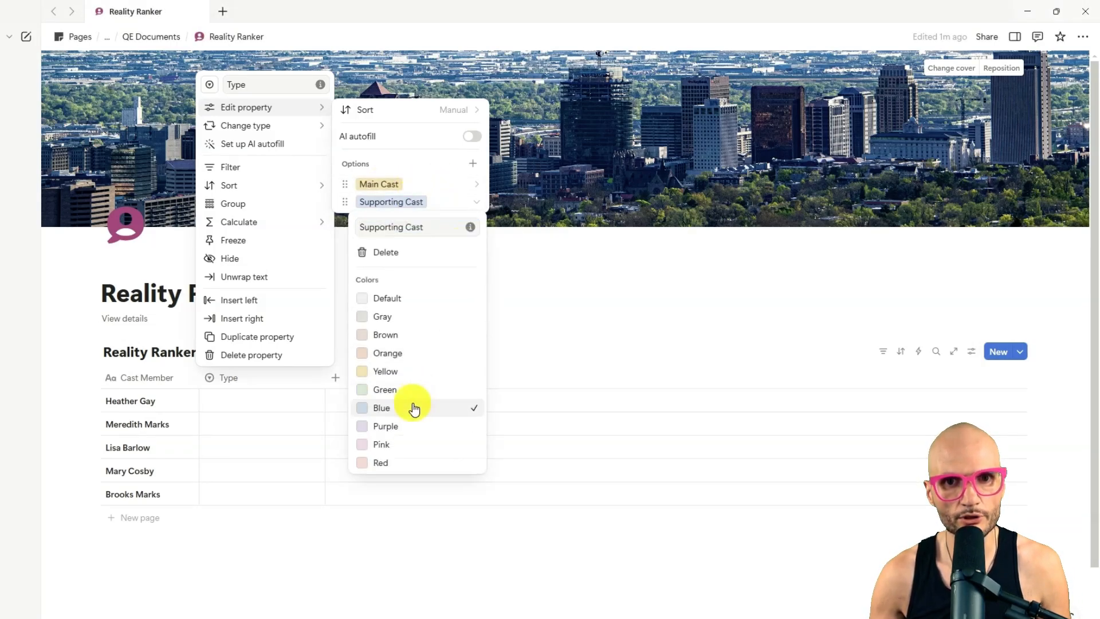
left_click(559, 316)
left_click(579, 290)
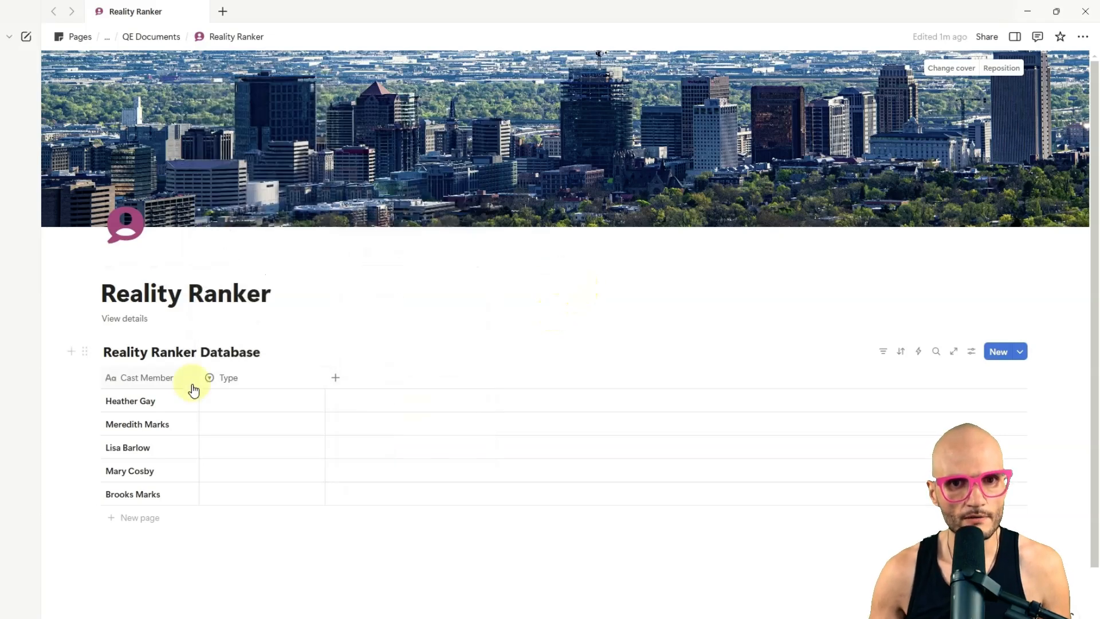
Step: Narrow the Type column, assign Main Cast to Heather Gay, Meredith Marks, Lisa Barlow and Mary Cosby, and Supporting Cast to Brooks Marks
left_click_drag(324, 376, 273, 476)
left_click(245, 401)
left_click(247, 442)
left_click(245, 493)
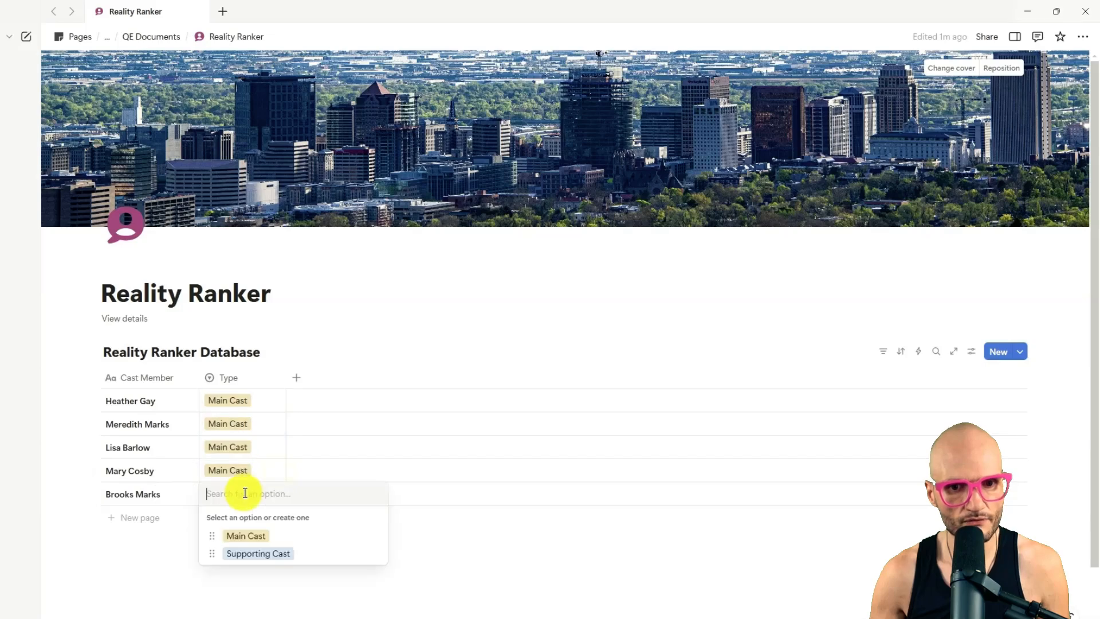
left_click(284, 554)
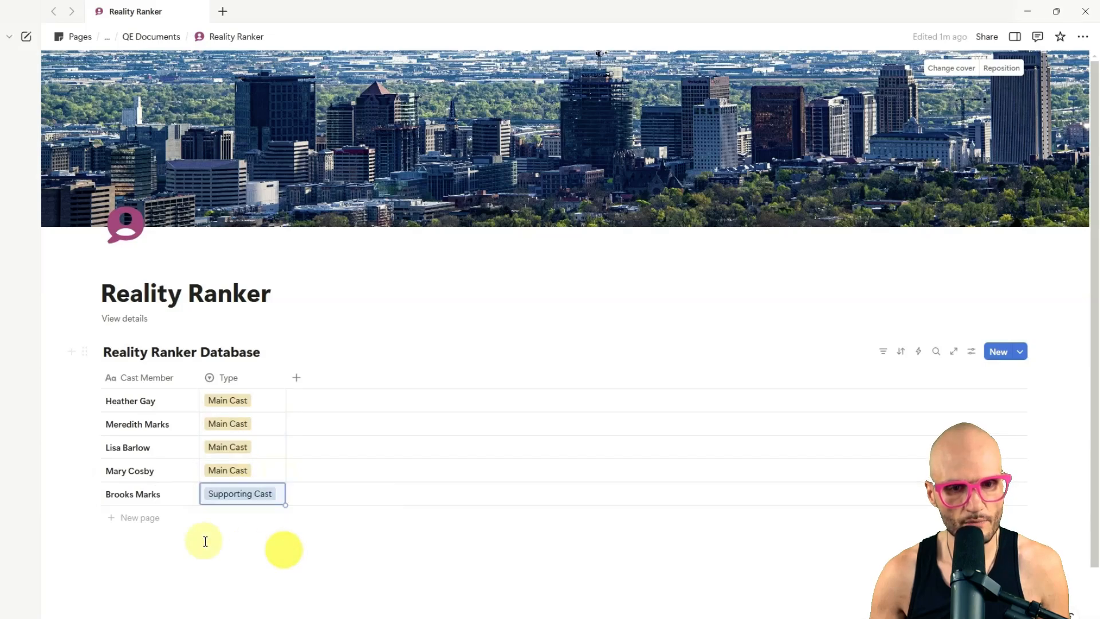
Step: Group the database rows by the Type property
left_click(252, 383)
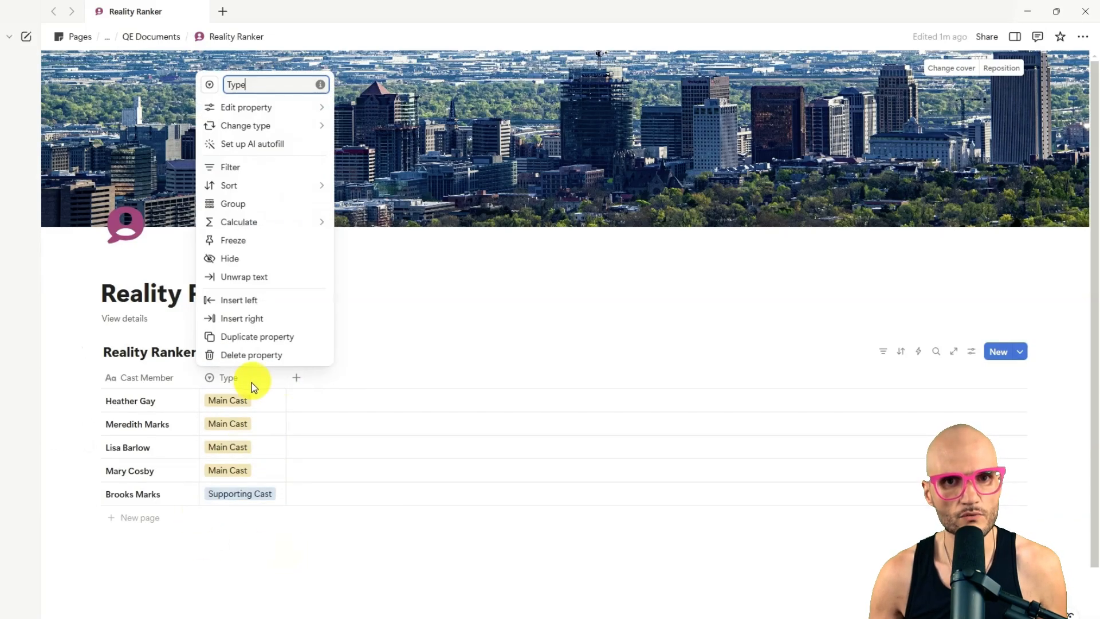
left_click(237, 204)
scroll(234, 425, "down", 1)
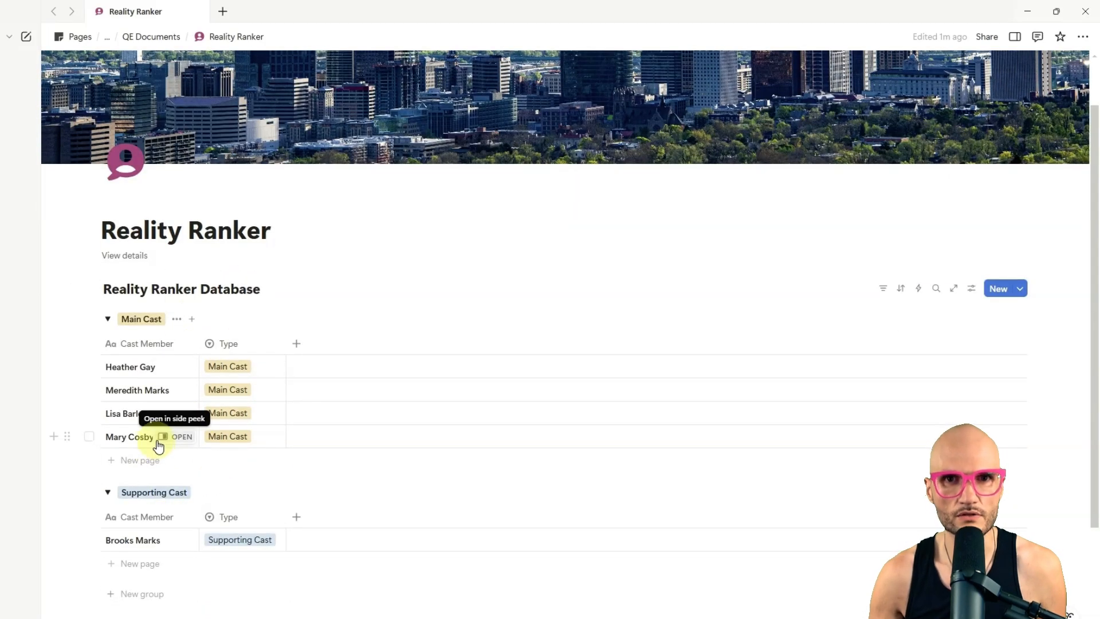
scroll(316, 289, "down", 1)
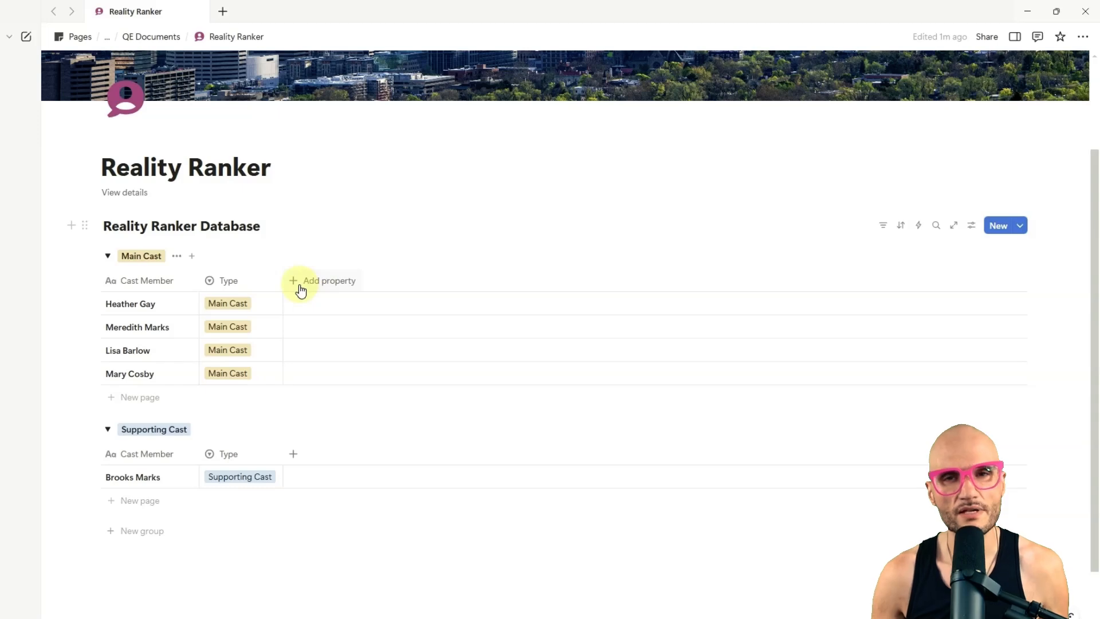
Step: Add a Status property to the database, keeping the name Status
left_click(301, 287)
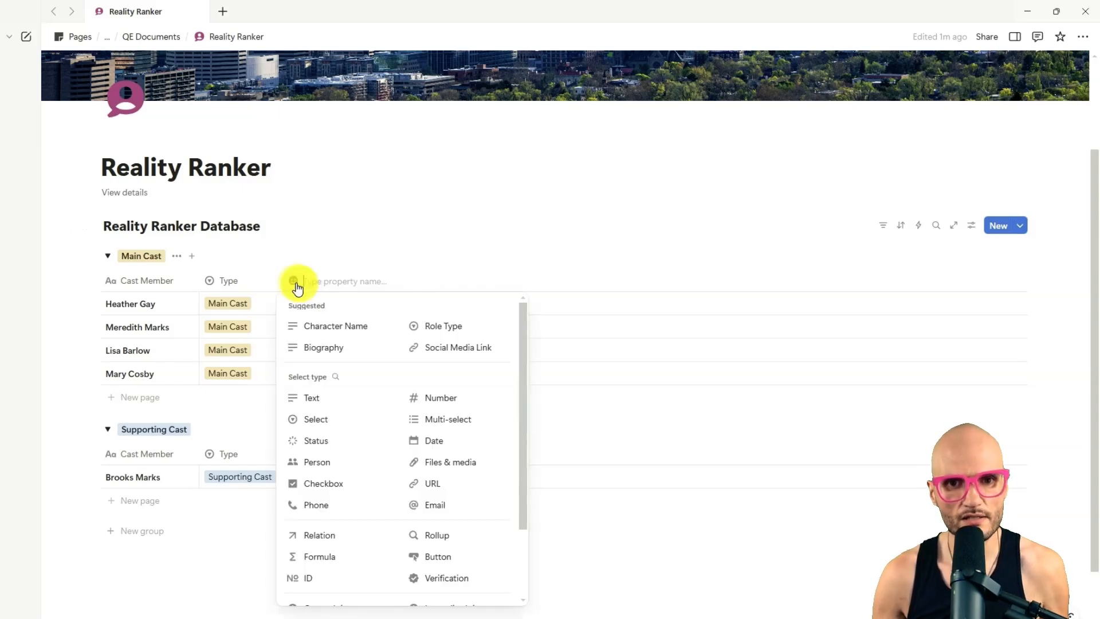
left_click(361, 449)
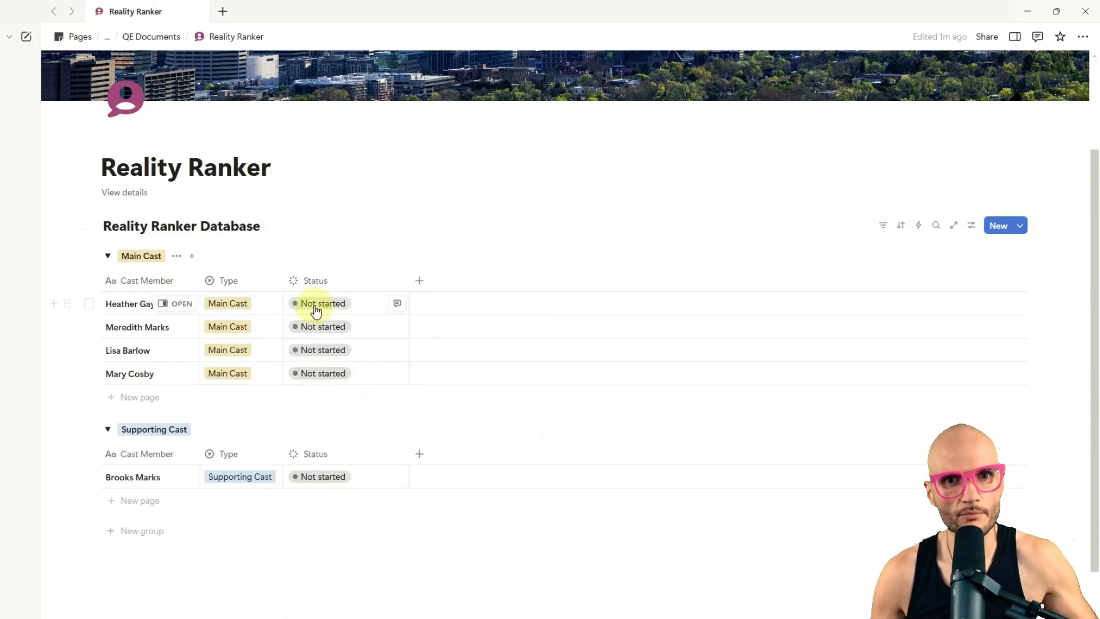
Step: Try to rename the Status property's In progress option to "Active" and make that option the default
left_click(324, 280)
mouse_move(347, 329)
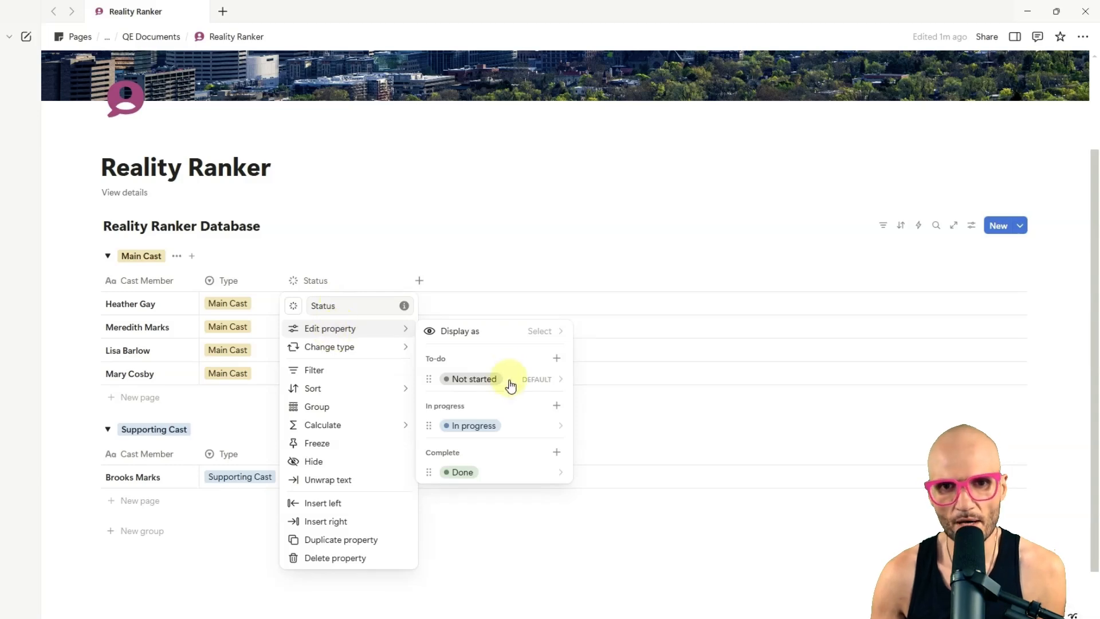
left_click(486, 433)
type("A")
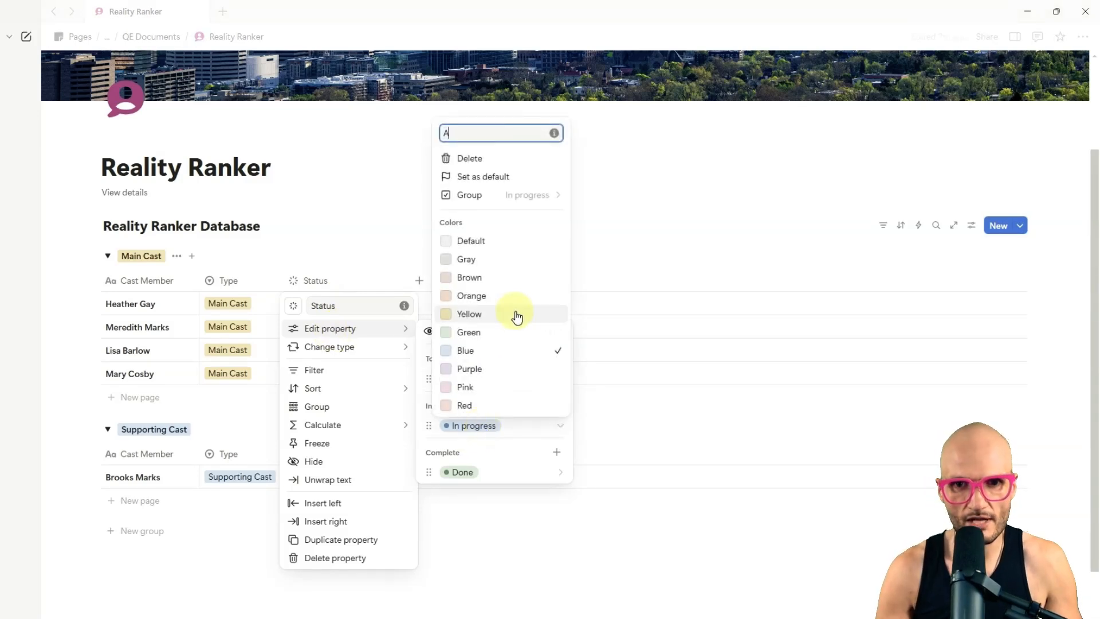
type("ctive")
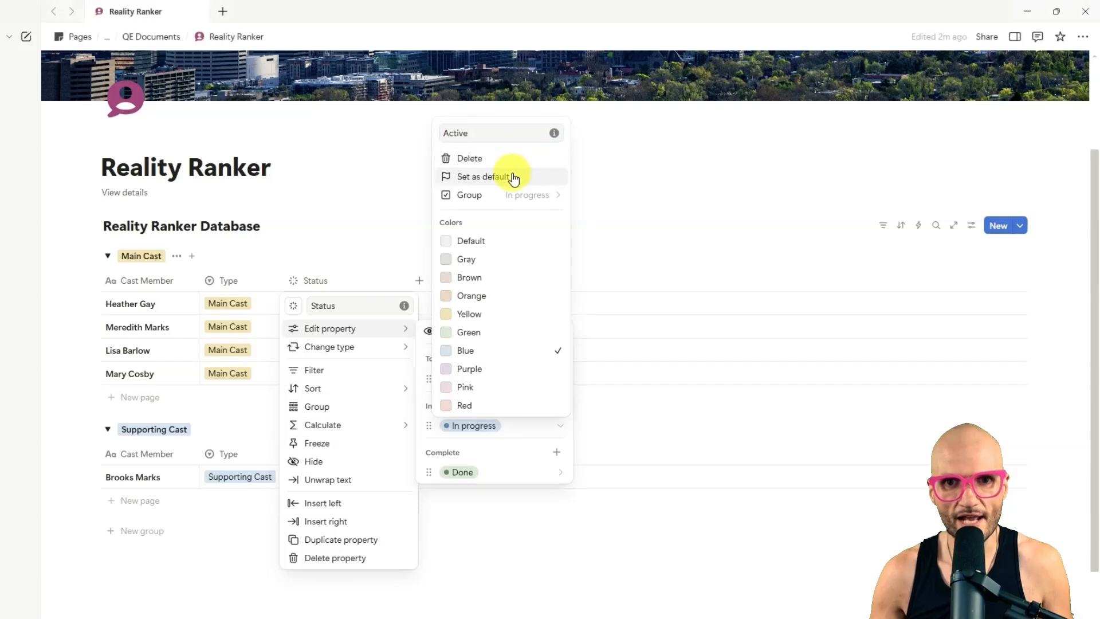
left_click(510, 177)
left_click(510, 361)
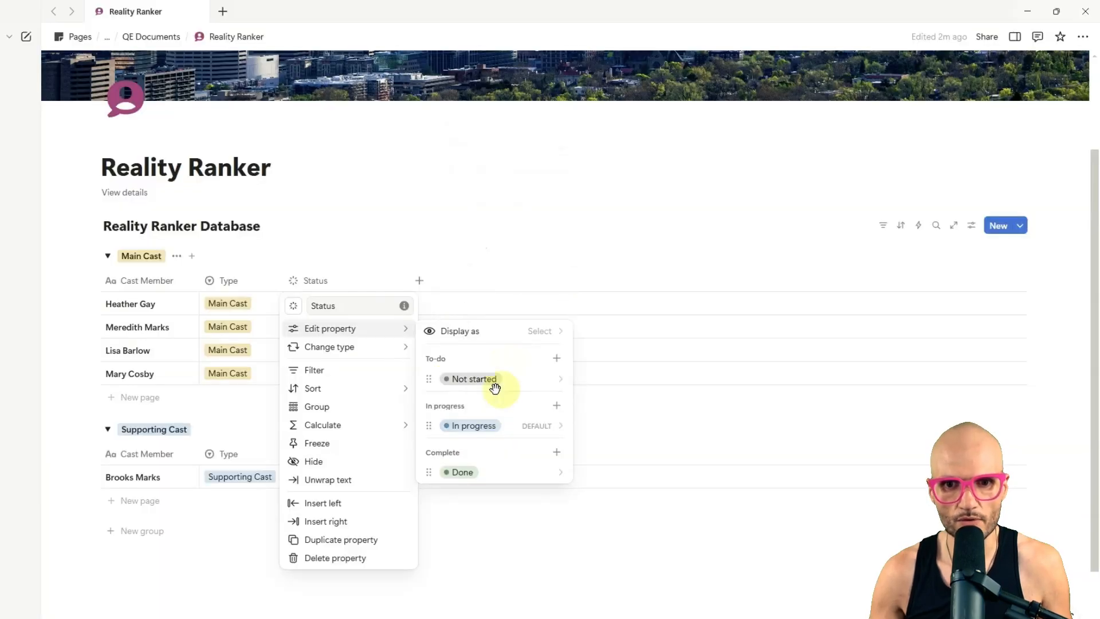
Step: Delete the Not started option from the Status property
left_click(490, 379)
left_click(493, 112)
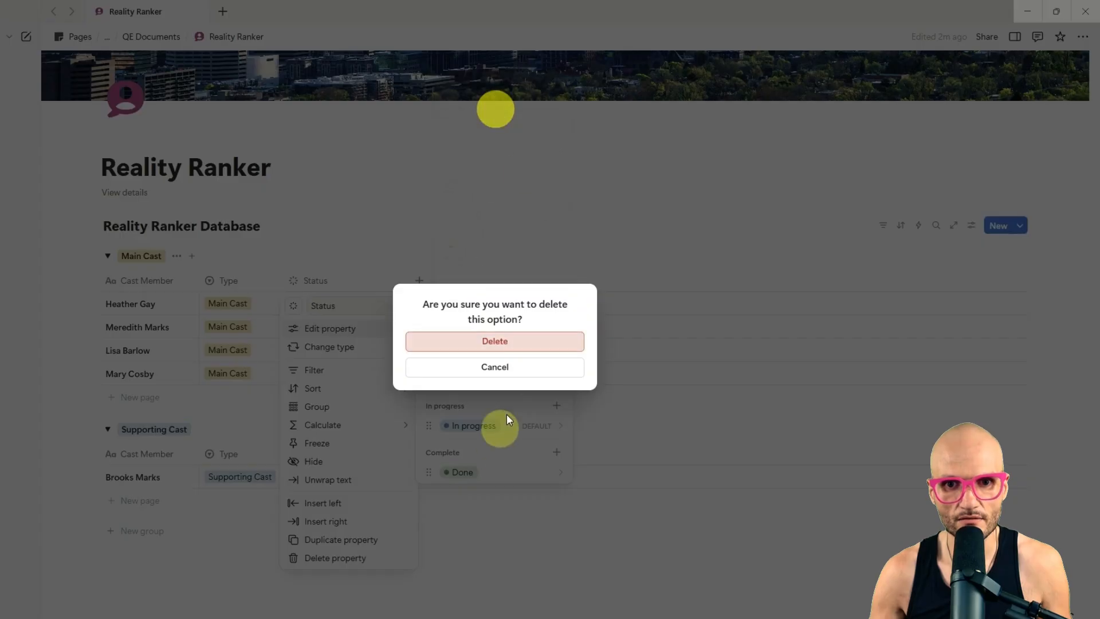
left_click(510, 338)
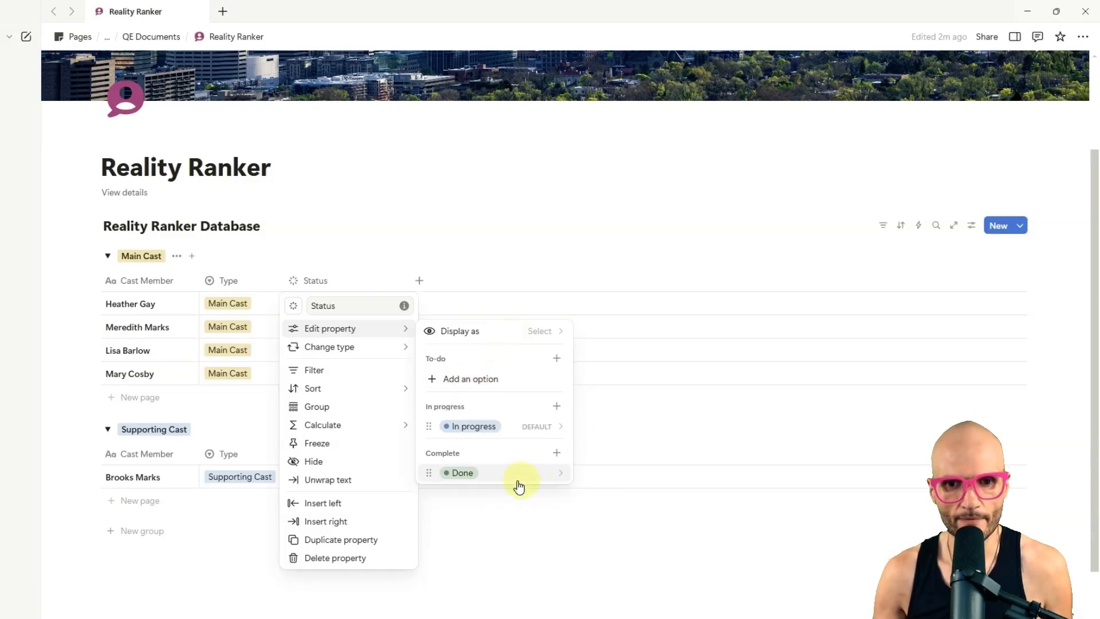
Step: Change the Status property's Done option to gray and rename it "Former"
left_click(493, 483)
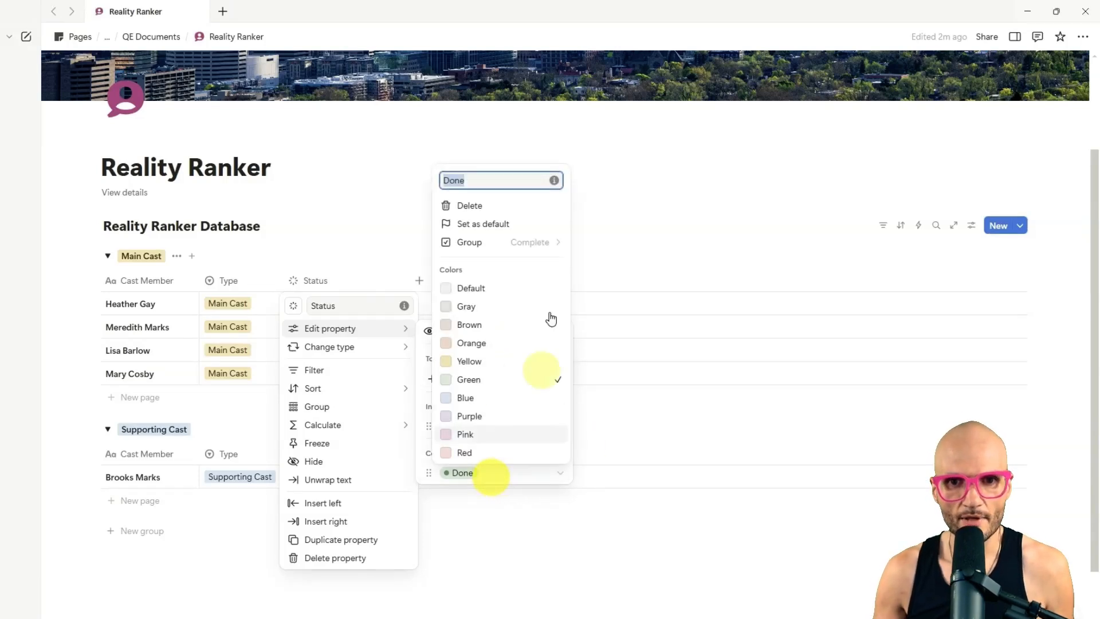
left_click(483, 307)
double_click(486, 178)
type("Former")
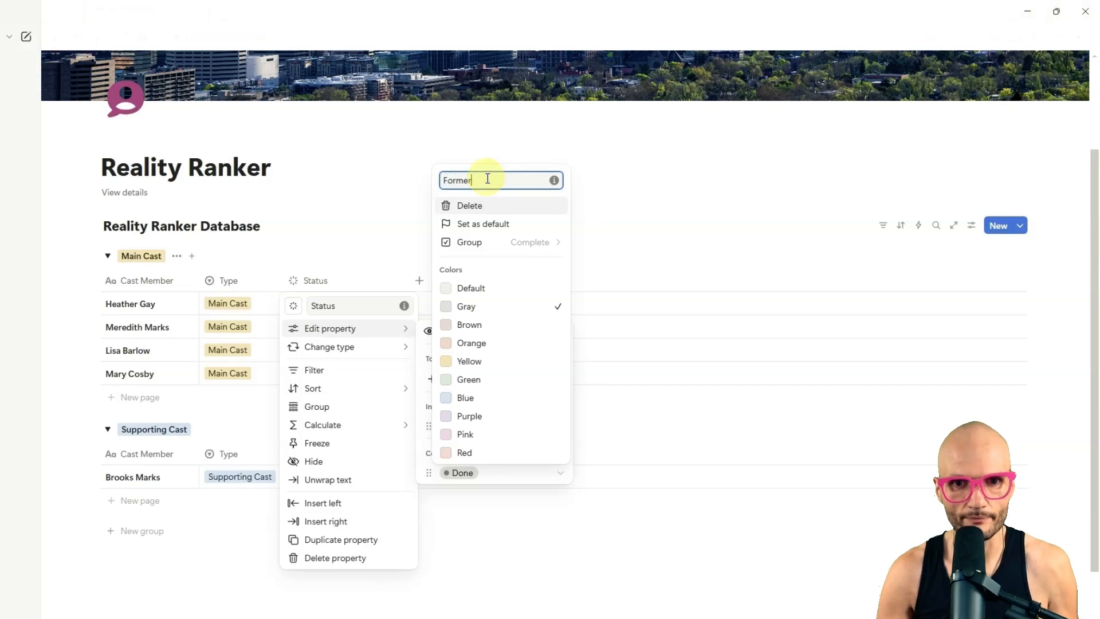
key("Return")
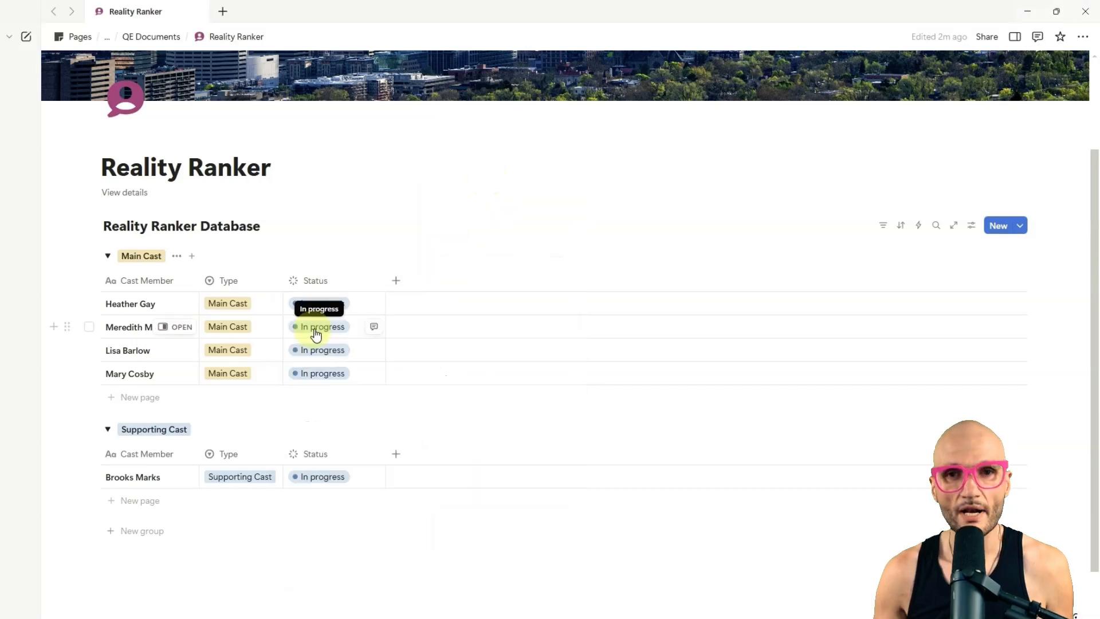
Step: Rename the default In progress status option to "Active" and narrow the Status column
left_click(330, 282)
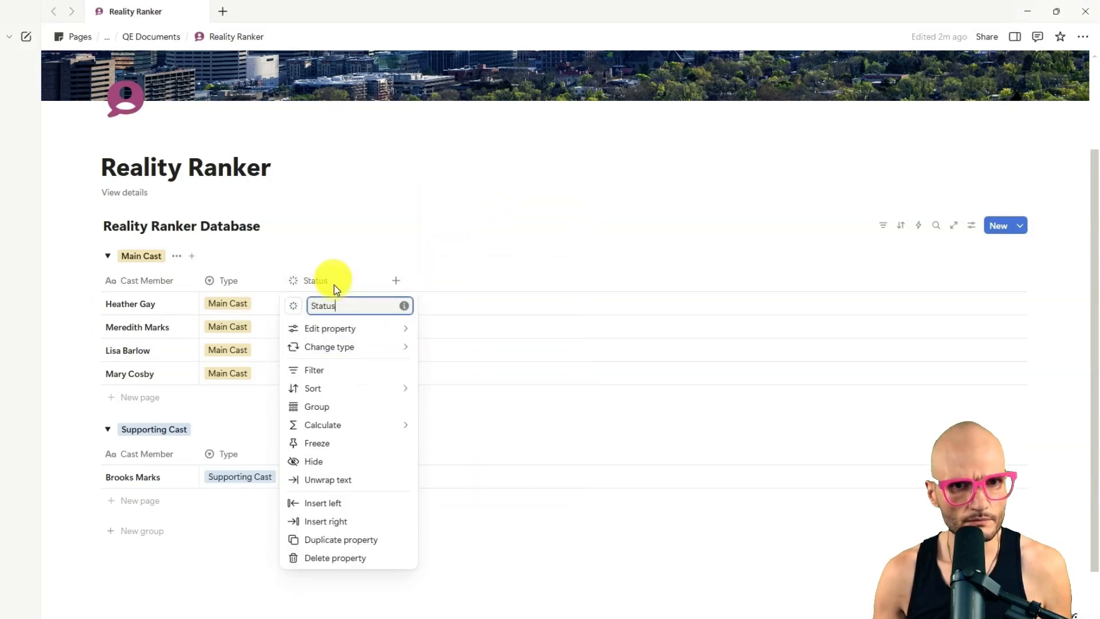
mouse_move(337, 331)
left_click(518, 426)
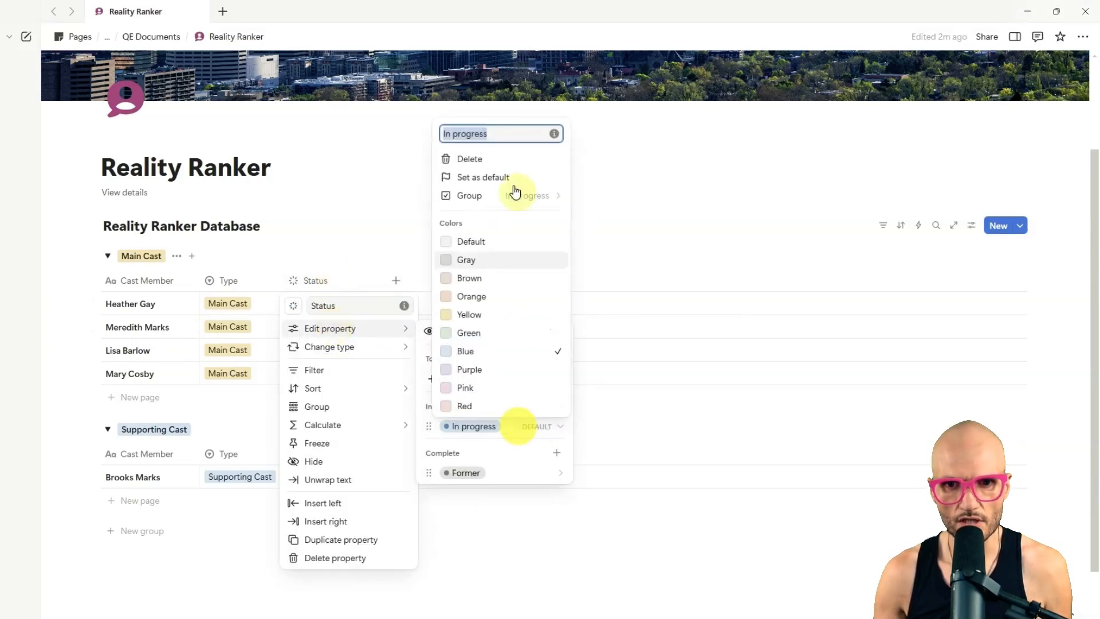
type("Active")
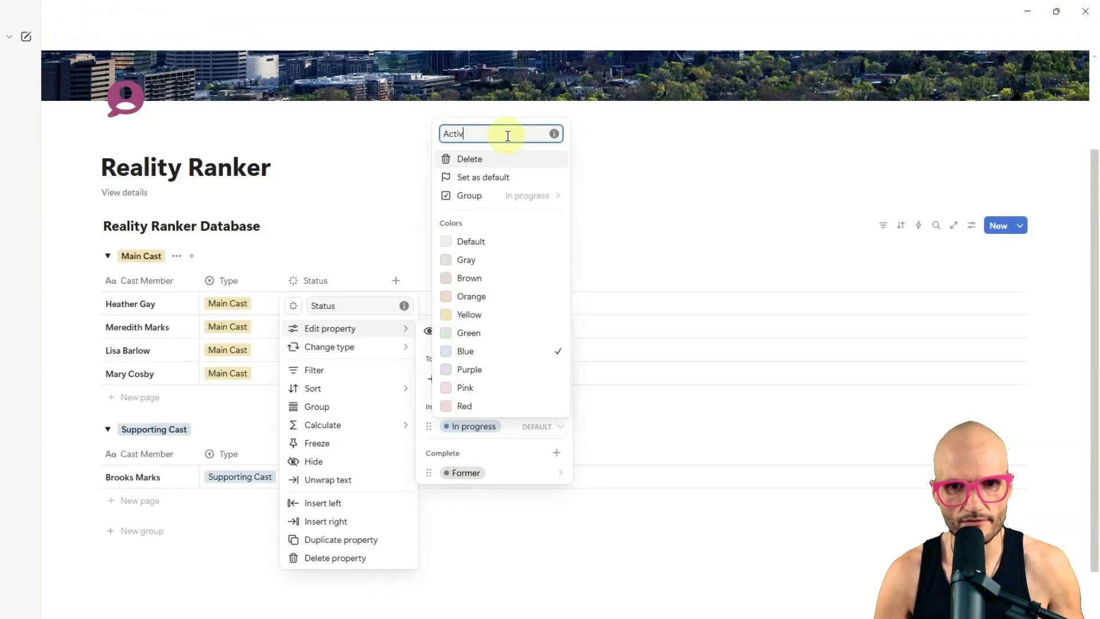
key("Return")
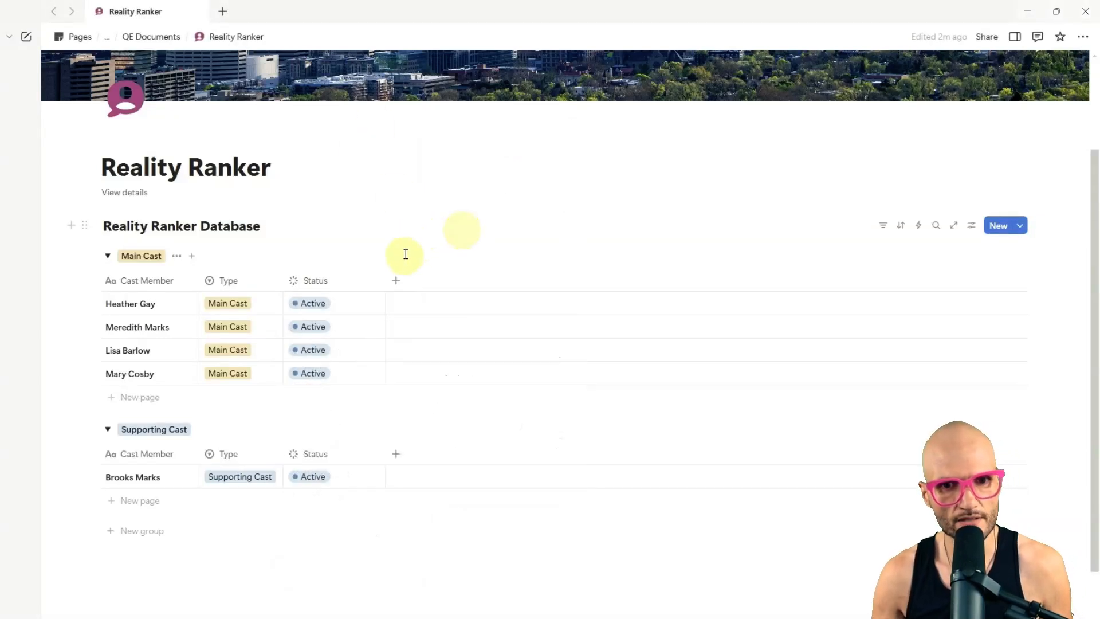
left_click_drag(386, 281, 359, 281)
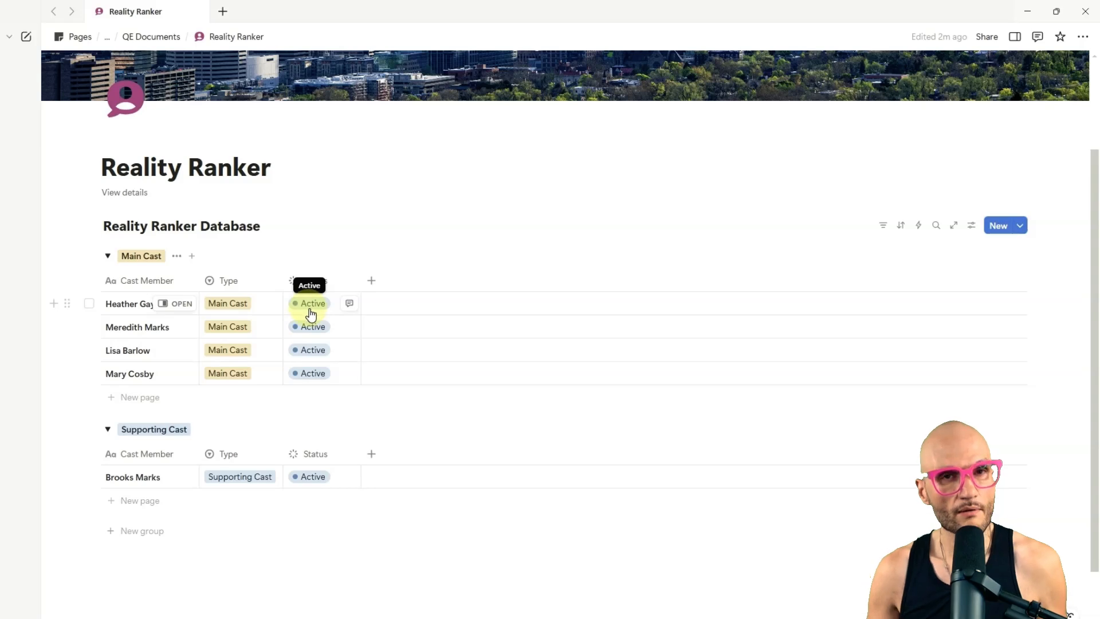
Step: Add a row for Jen Shah to the Main Cast group and set her status to Former
left_click(135, 397)
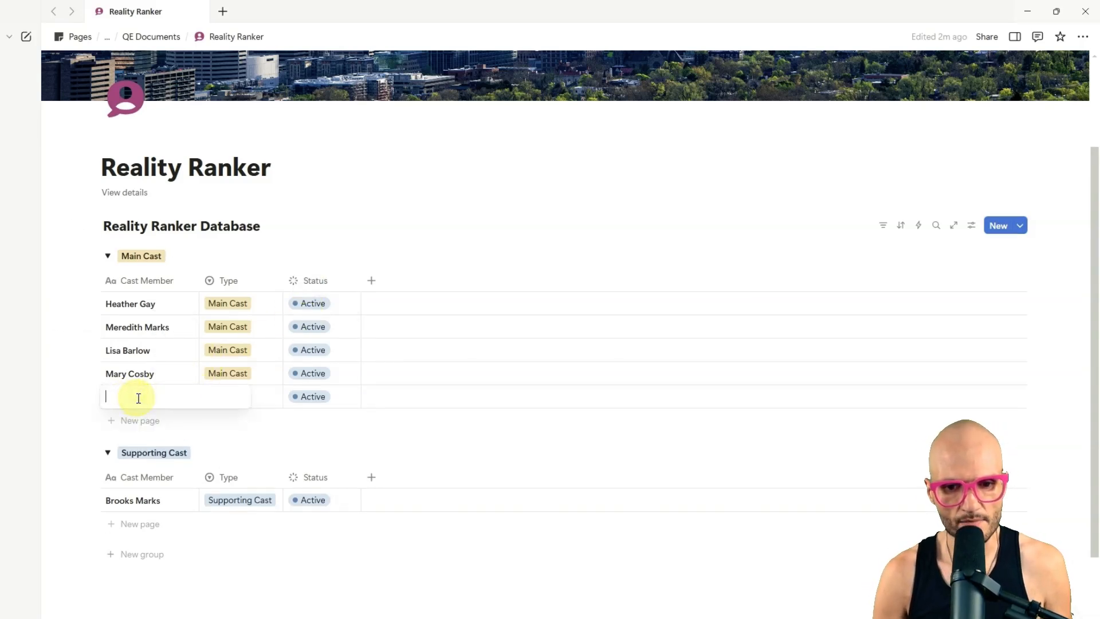
type("Jen Shah")
key("Return")
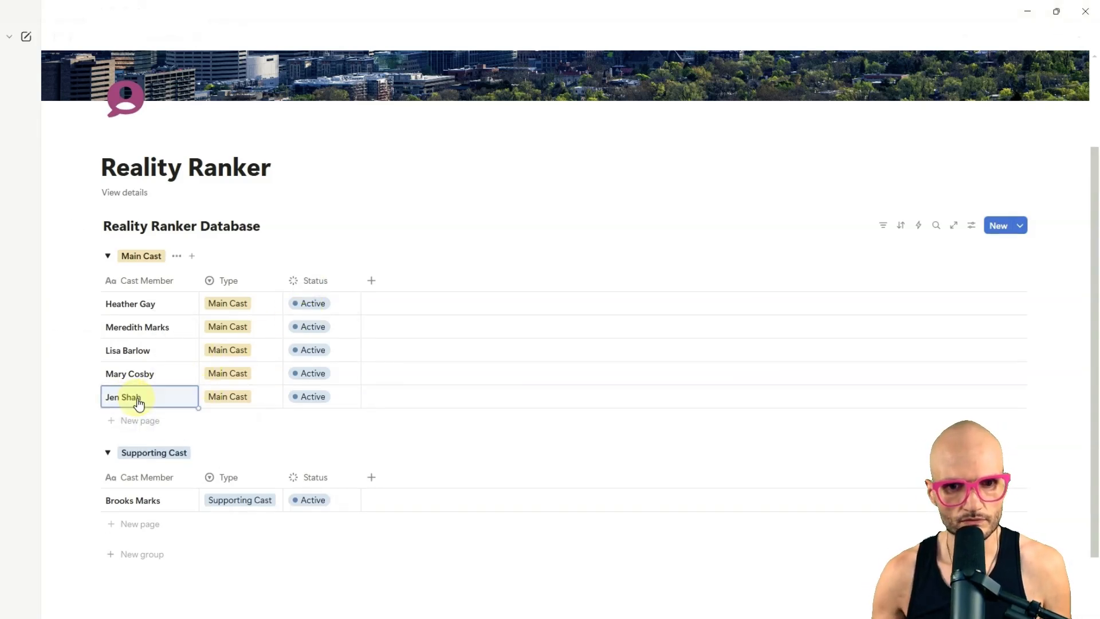
left_click(306, 400)
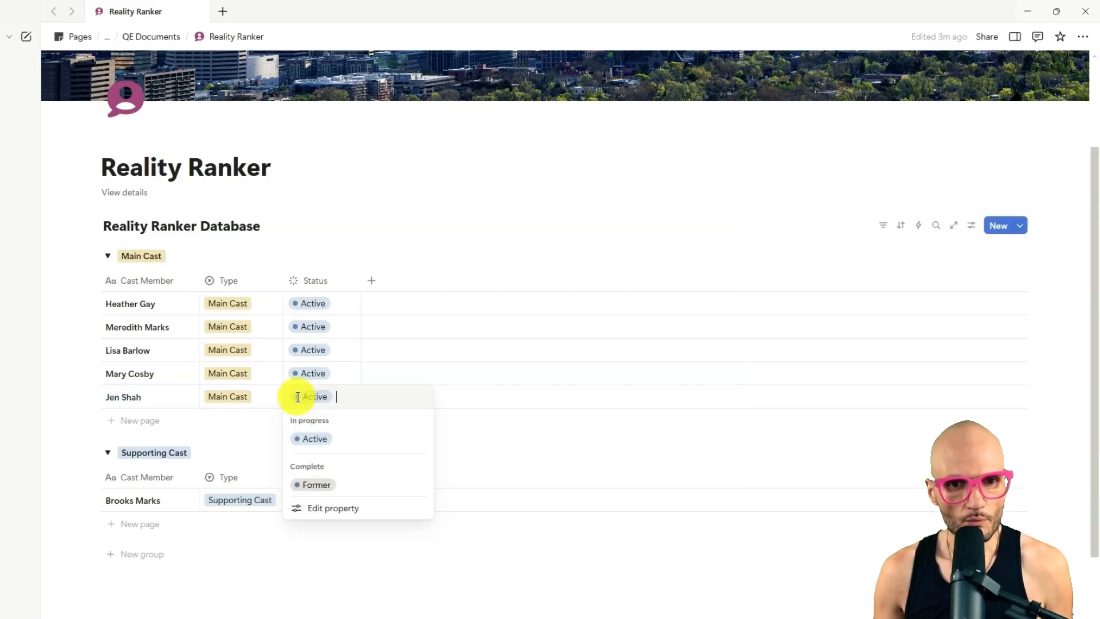
left_click(331, 488)
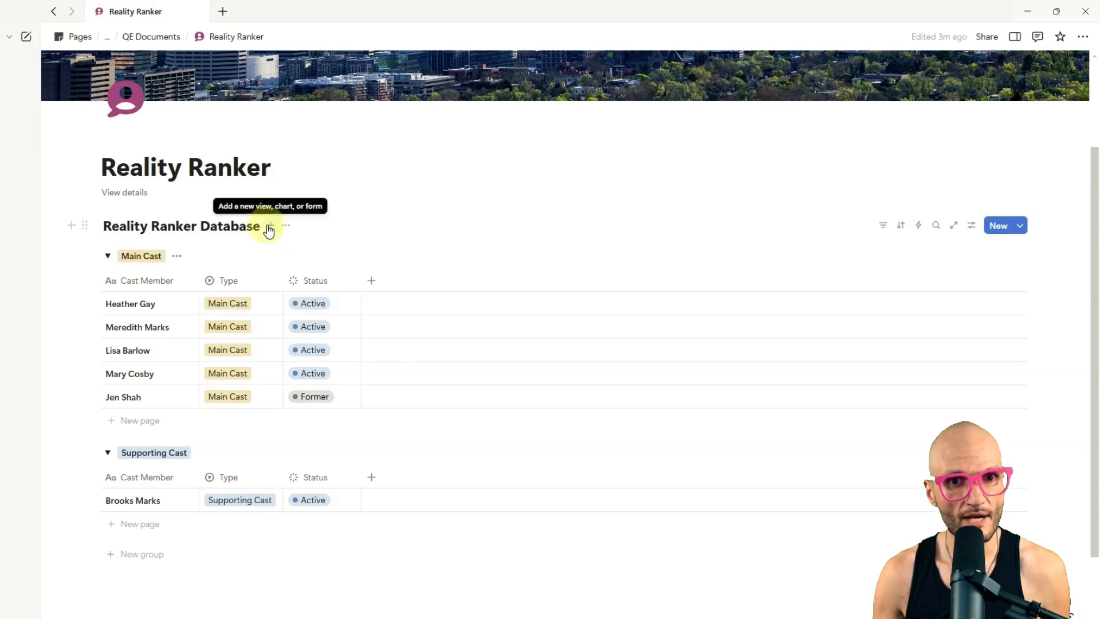
Step: Add a second Table view to the Reality Ranker Database
left_click(269, 229)
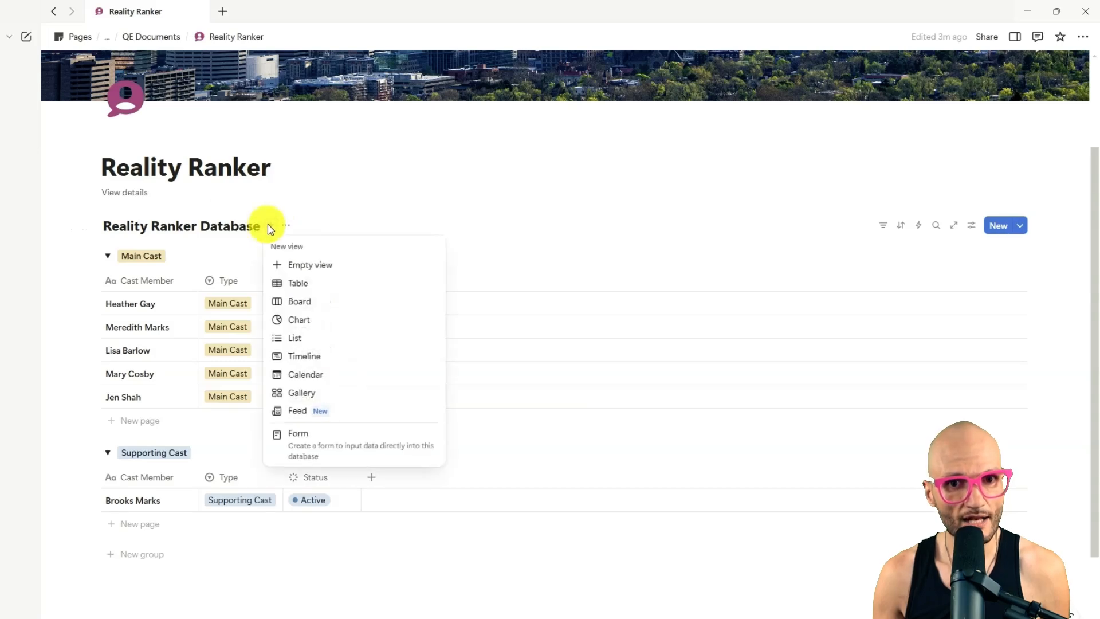
left_click(309, 284)
left_click(191, 319)
scroll(142, 422, "down", 1)
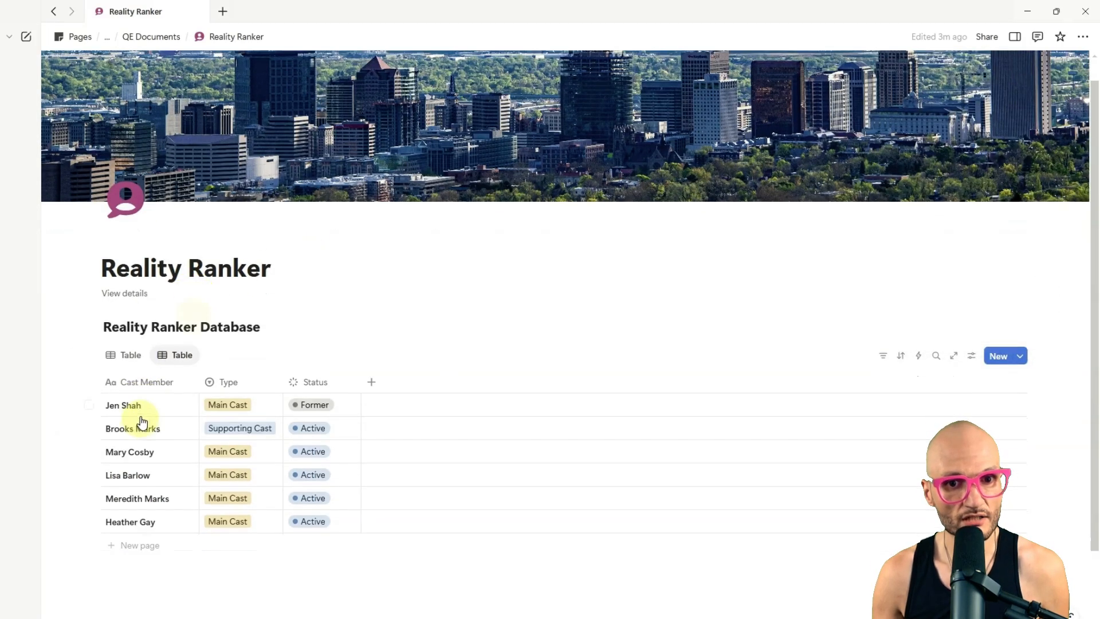
scroll(142, 422, "down", 2)
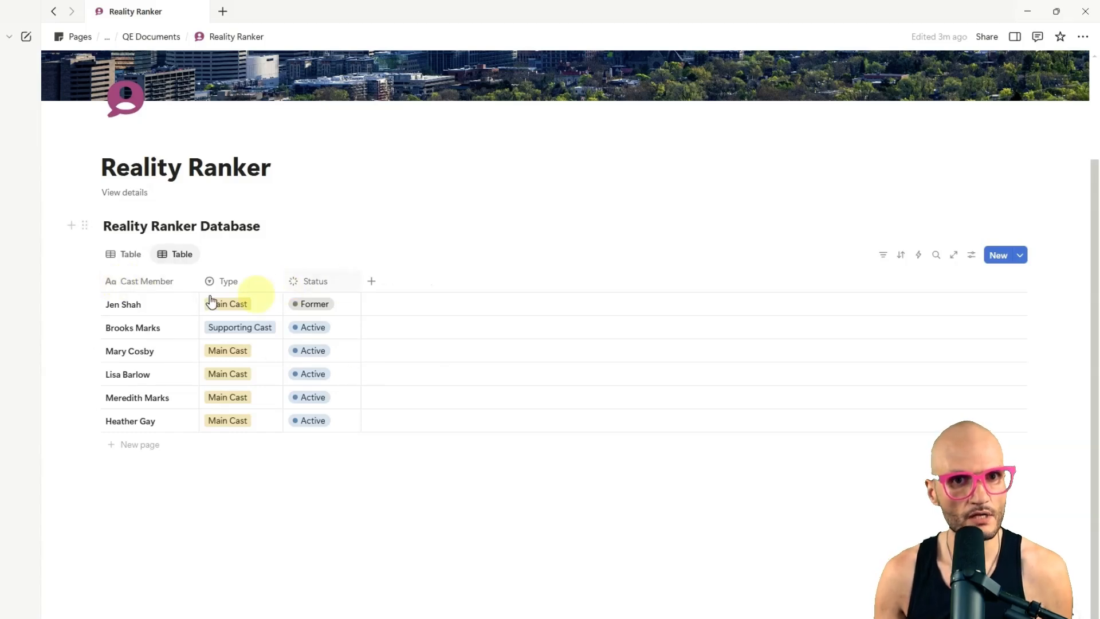
Step: Sort the second table view by Cast Member in ascending order
left_click(147, 286)
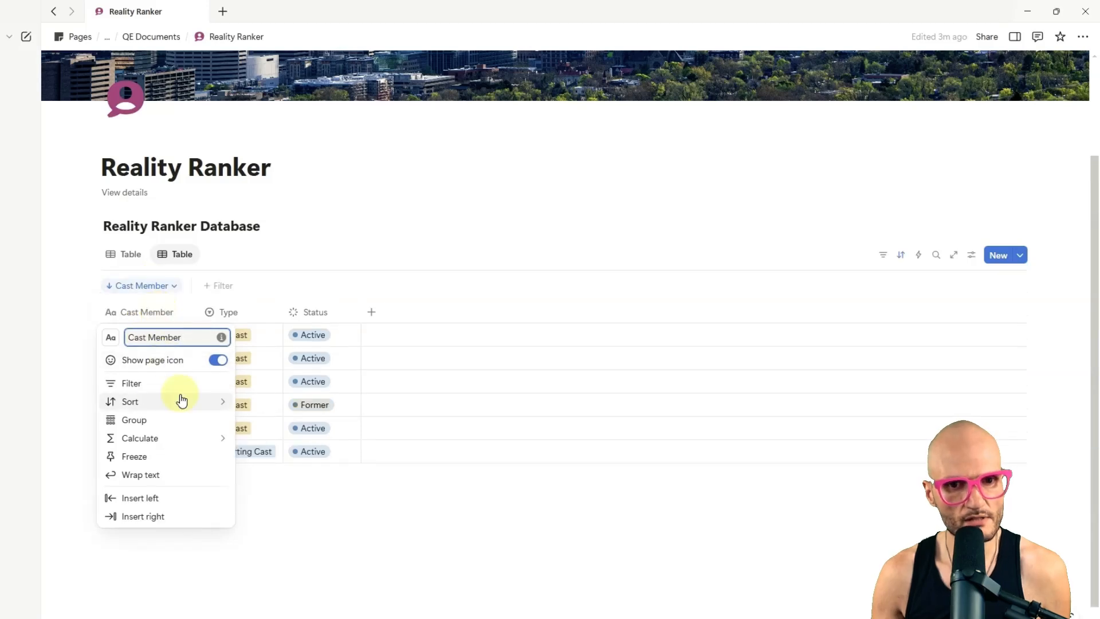
mouse_move(183, 400)
left_click(287, 393)
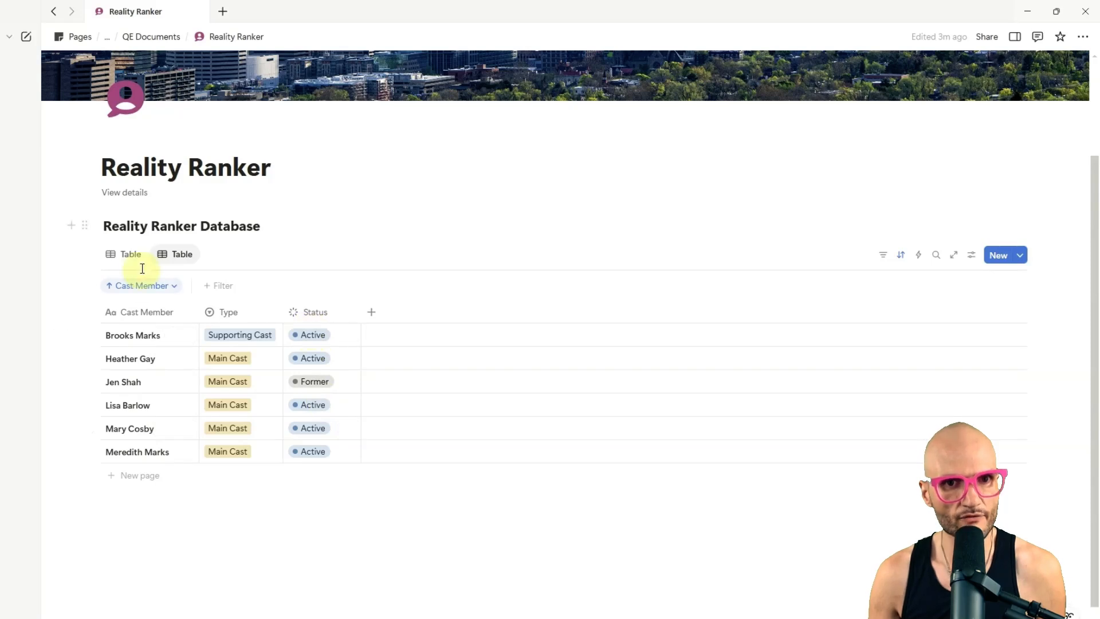
Step: Rename the sorted table view "Unfiltered" and give it the infinity icon
left_click(183, 255)
left_click(185, 279)
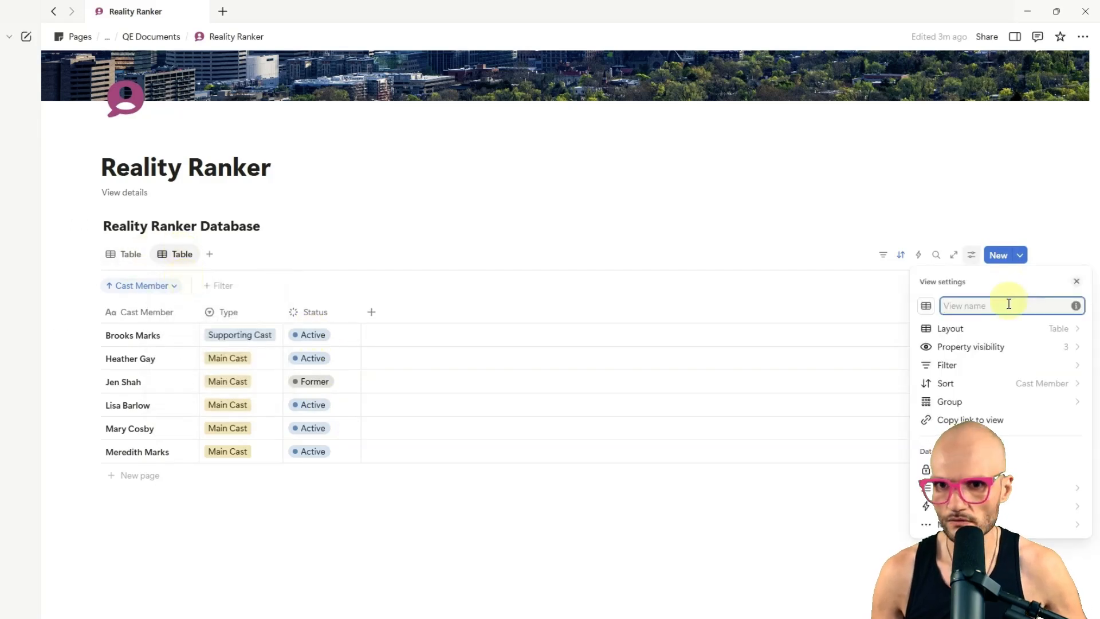
type("Unfiltered")
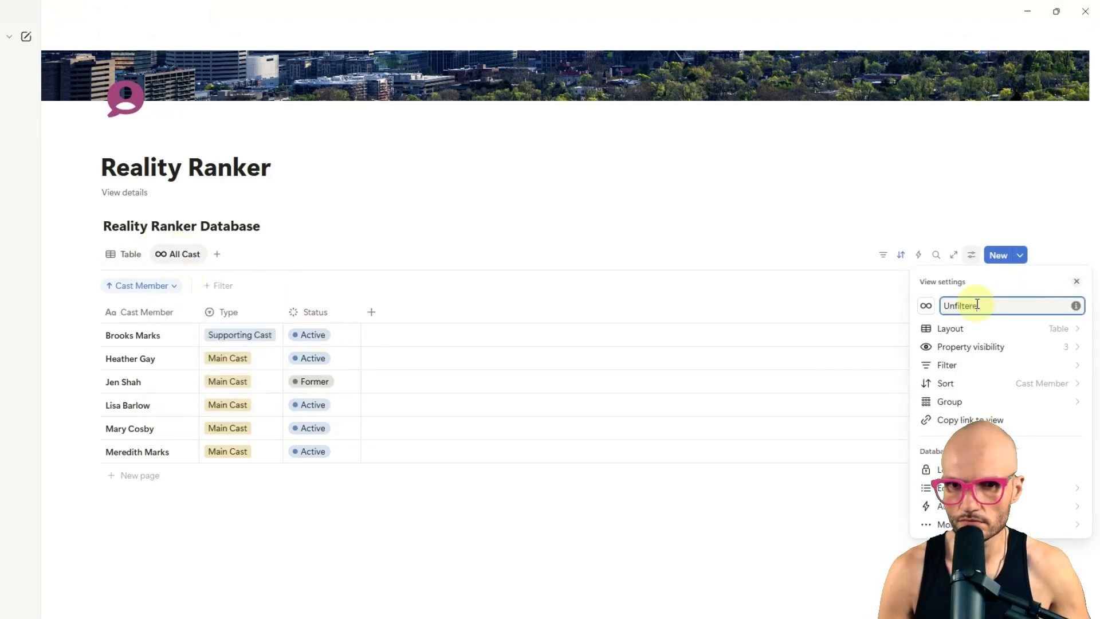
left_click(135, 217)
Step: Rename the grouped table view "Ranker" and give it the chart icon
left_click(134, 253)
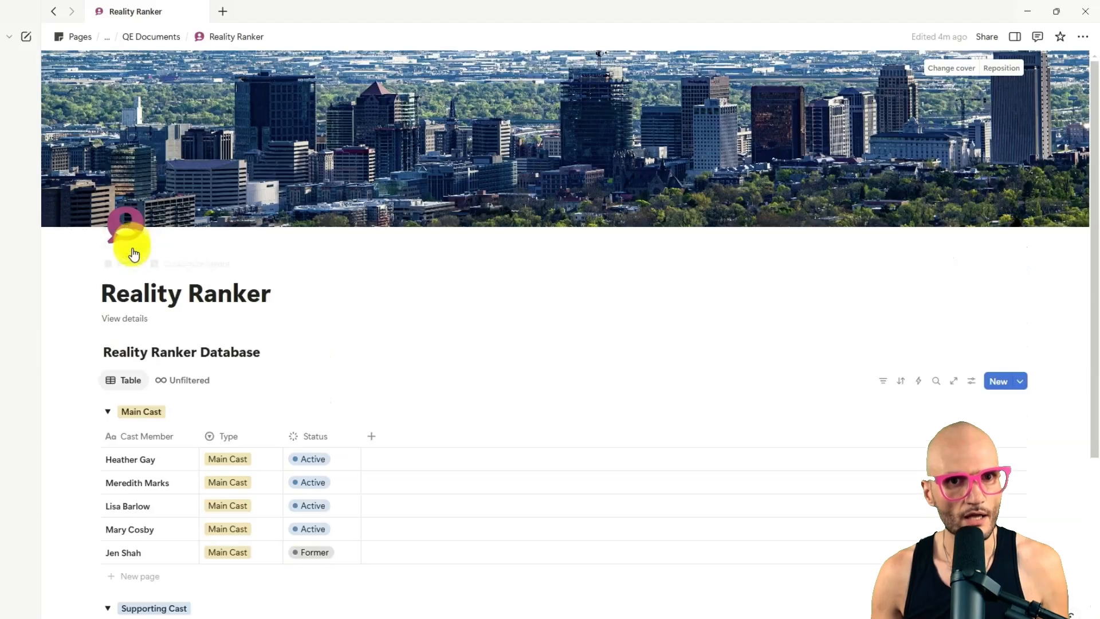
left_click(128, 380)
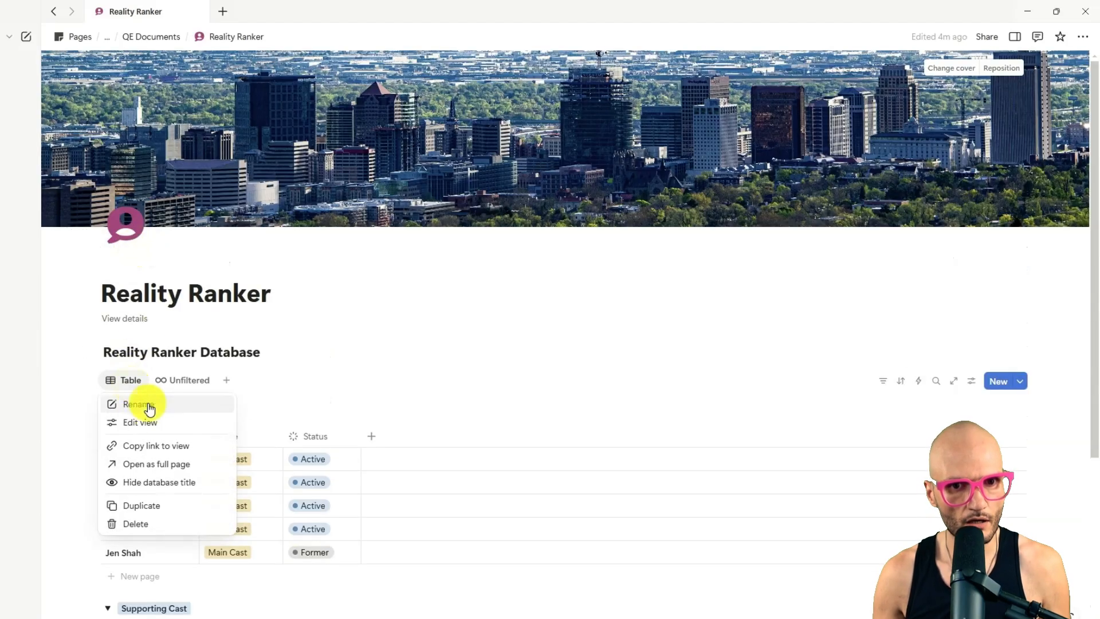
left_click(146, 403)
type("Rak")
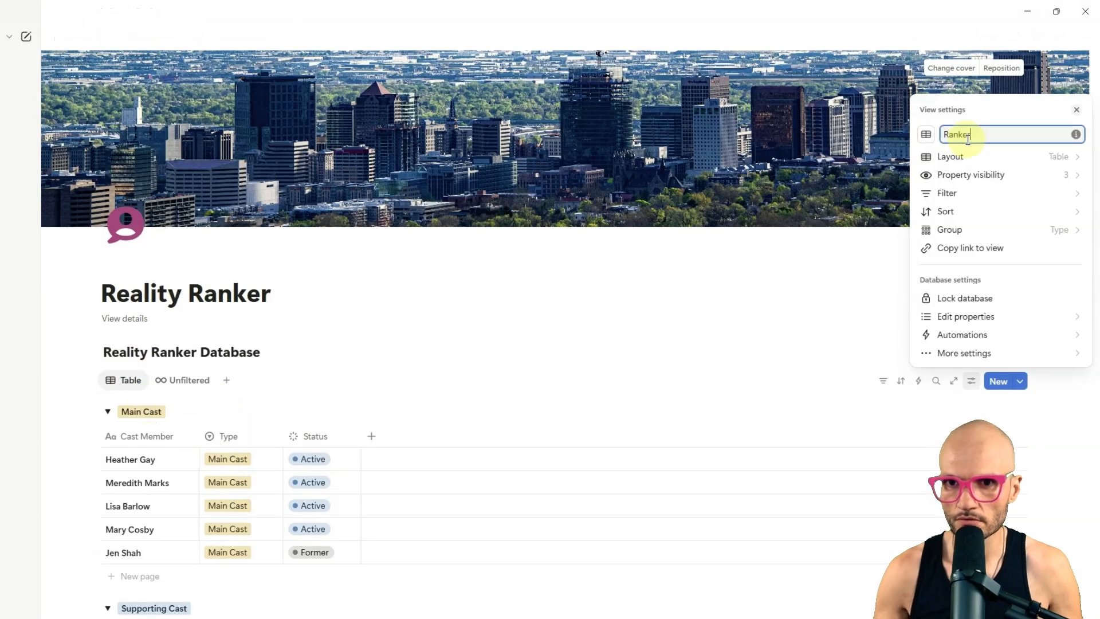
left_click(926, 134)
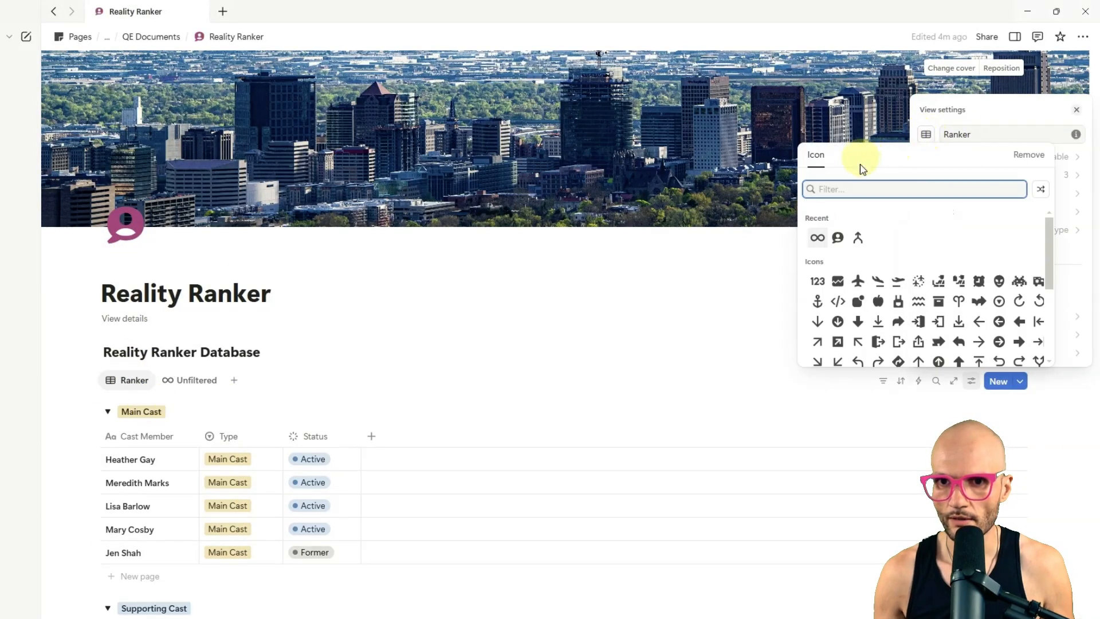
type("chart")
left_click(816, 224)
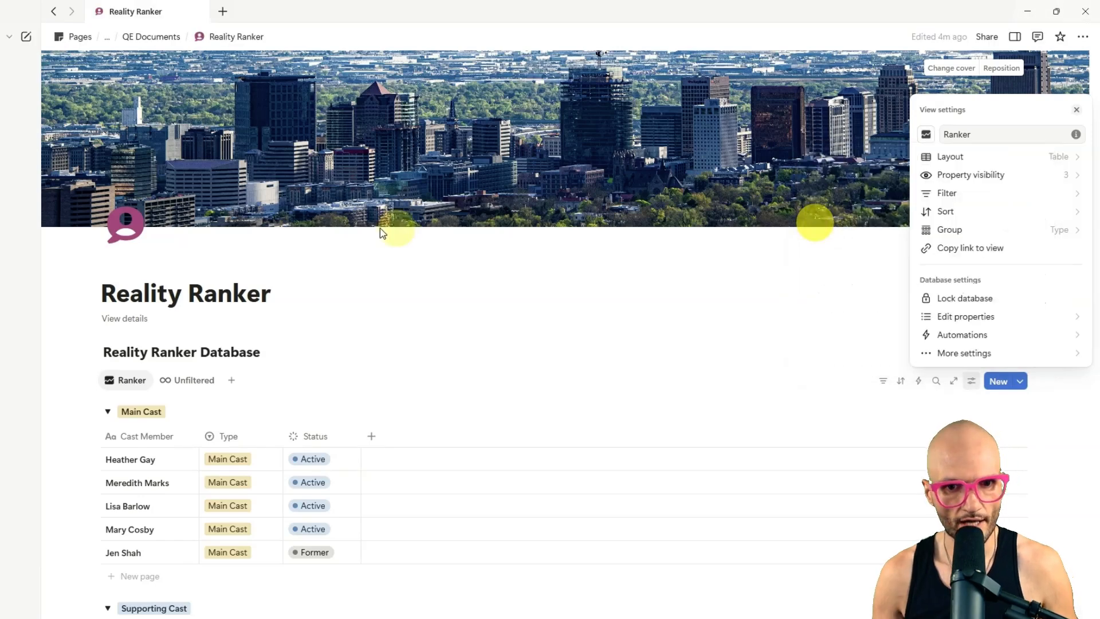
left_click(378, 230)
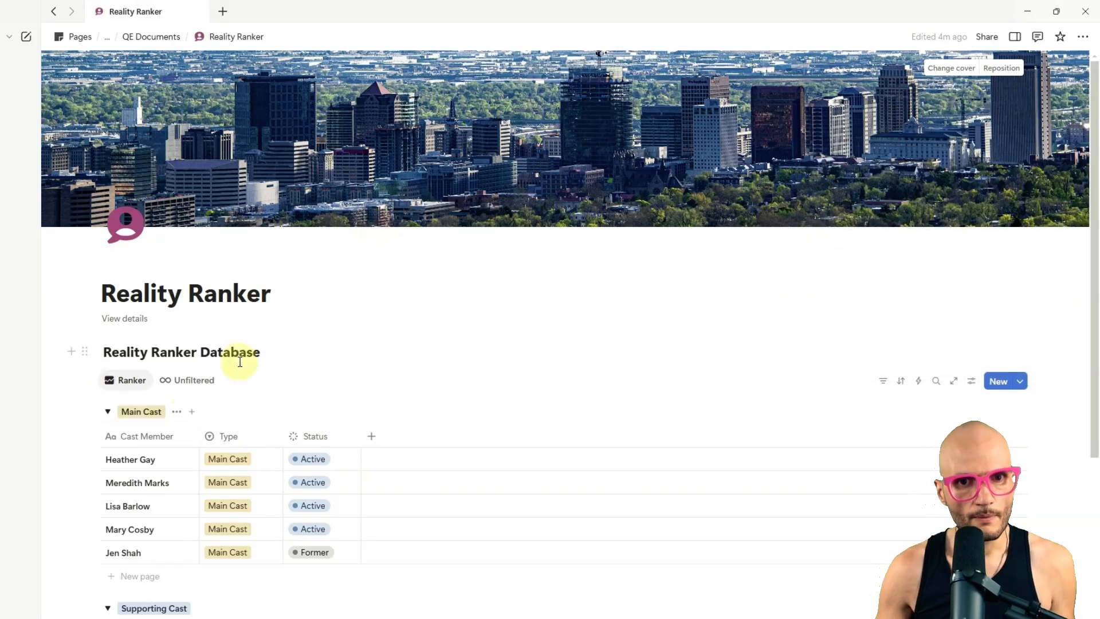
Step: Filter the Ranker view to Status is not Complete, and compare it with the Unfiltered view
scroll(172, 293, "down", 2)
left_click(315, 310)
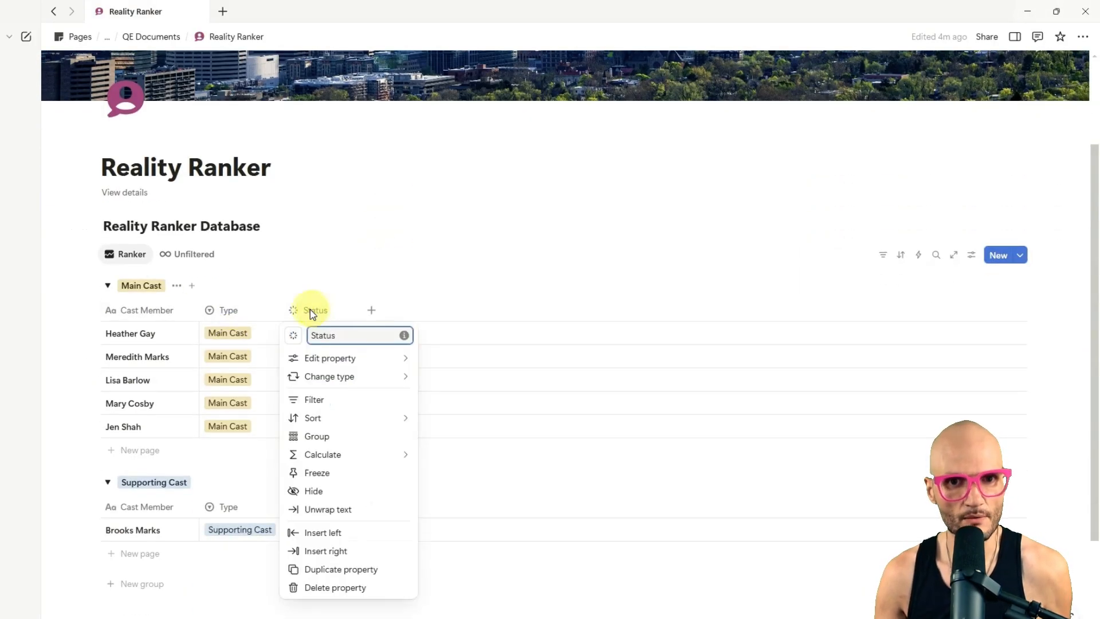
left_click(319, 397)
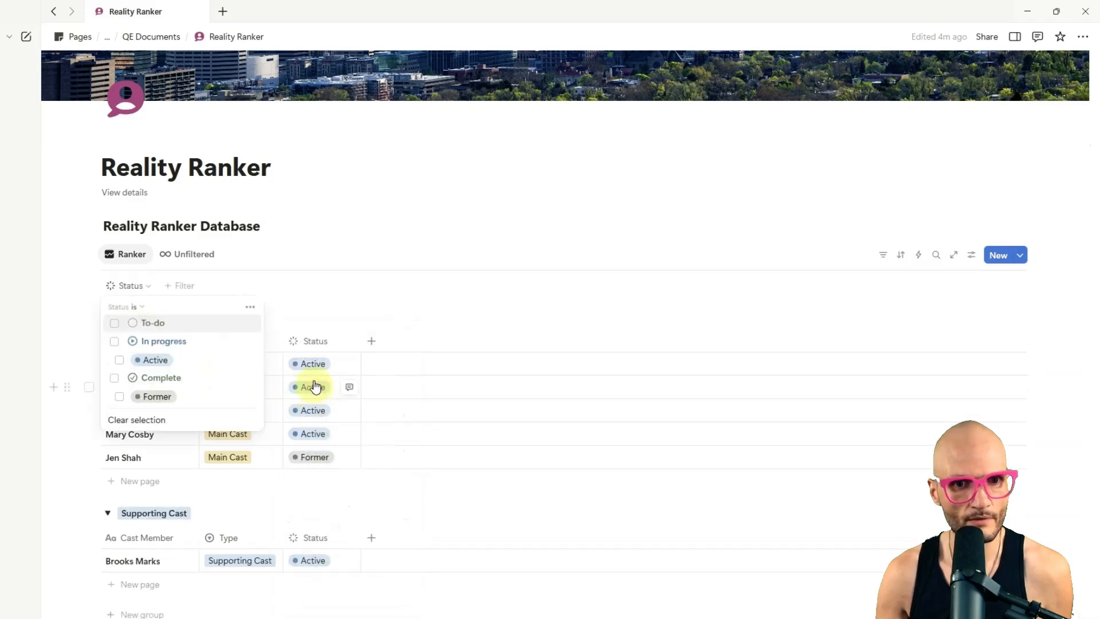
left_click(133, 307)
left_click(150, 343)
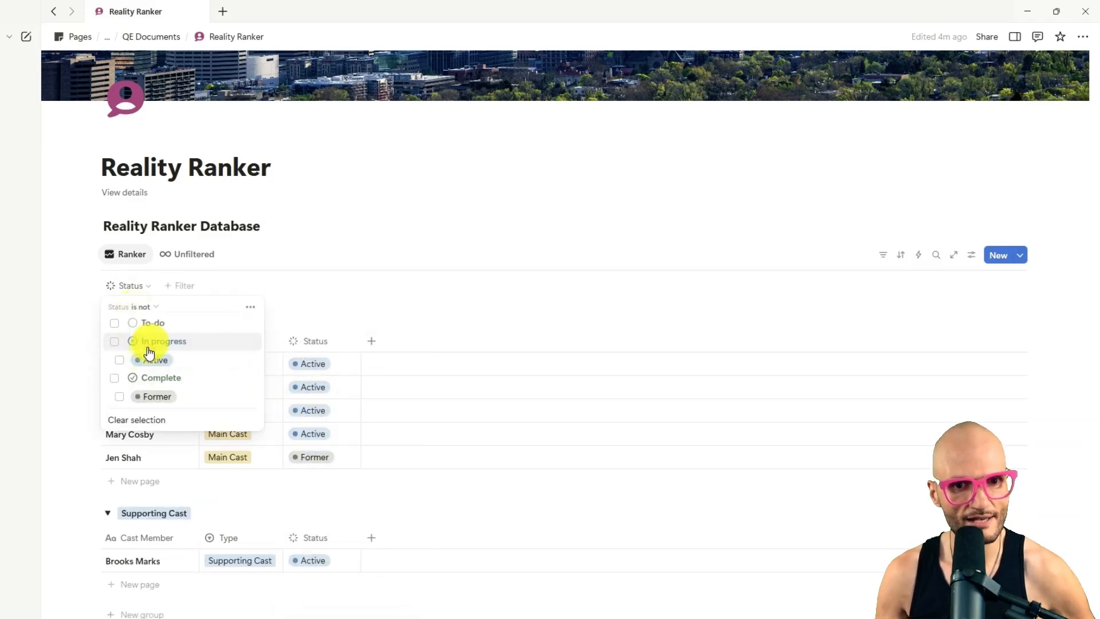
left_click(116, 379)
left_click(312, 242)
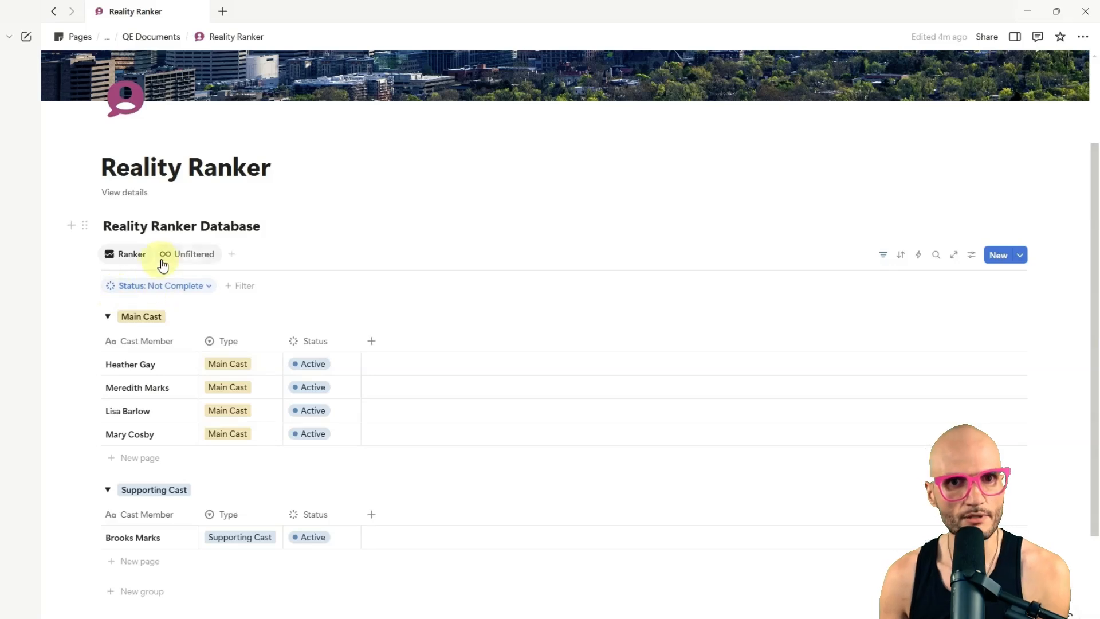
left_click(185, 254)
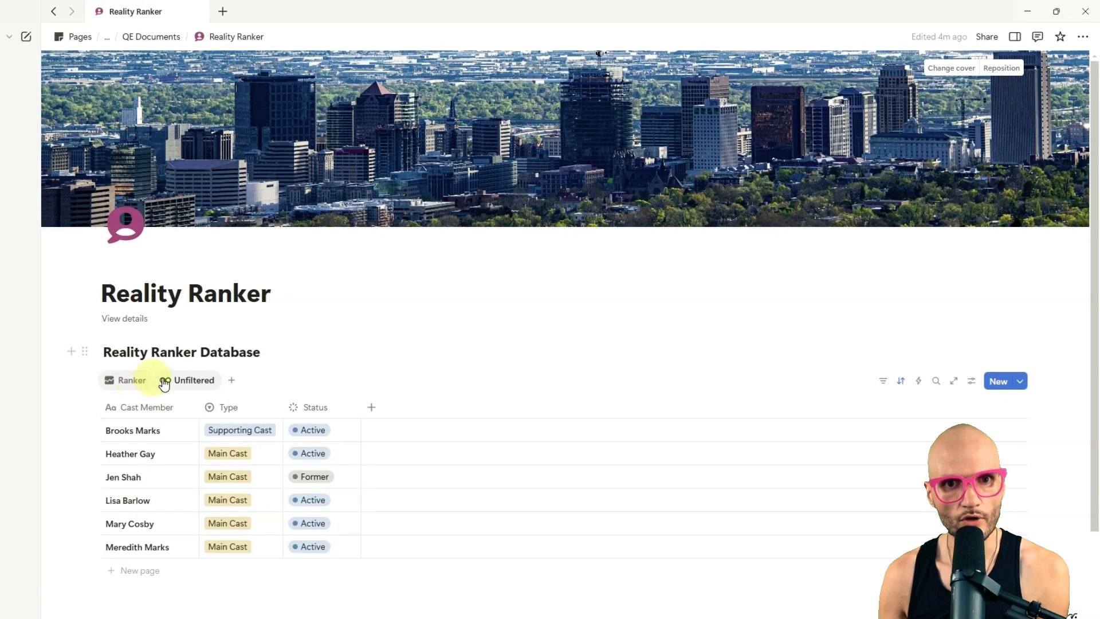
left_click(131, 381)
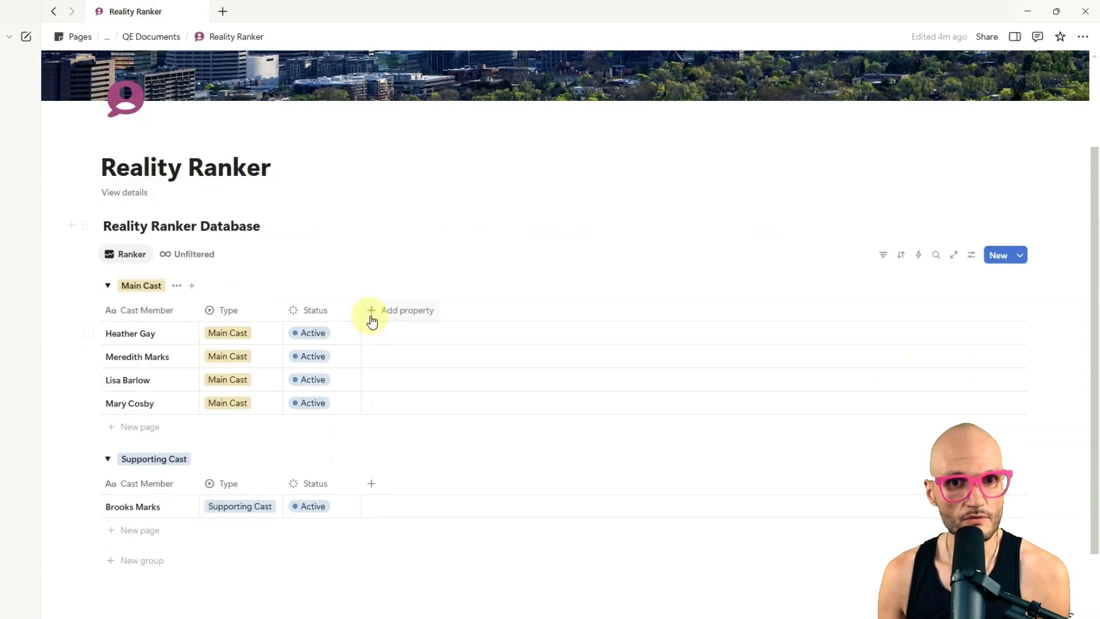
Step: Add a Number property named "Rank" with the chart icon and narrow its column
left_click(370, 311)
left_click(518, 427)
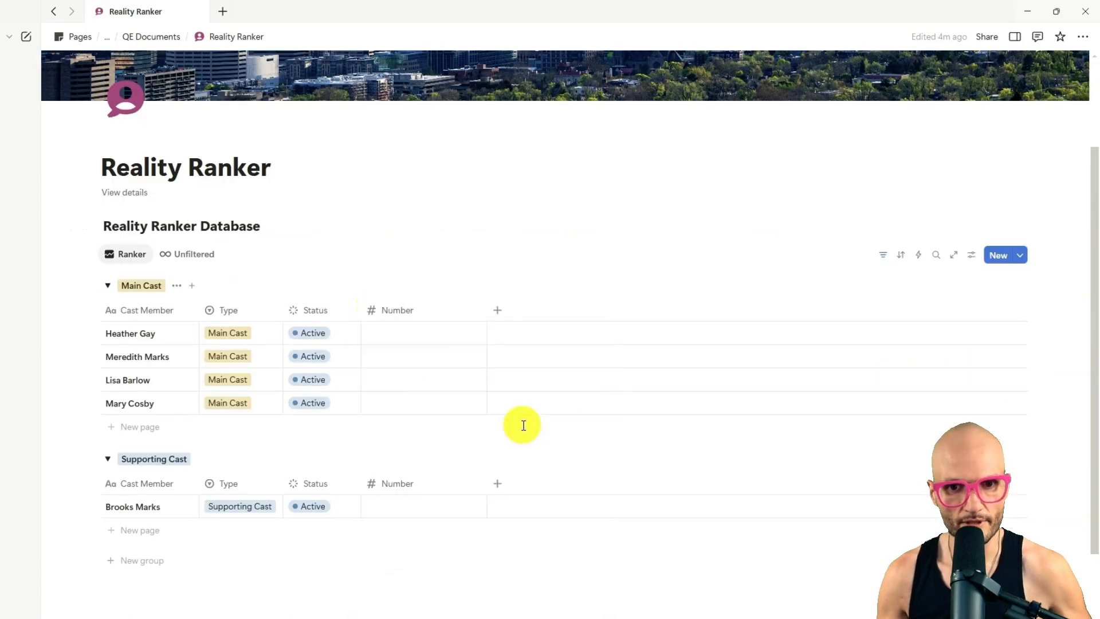
left_click(430, 315)
double_click(422, 337)
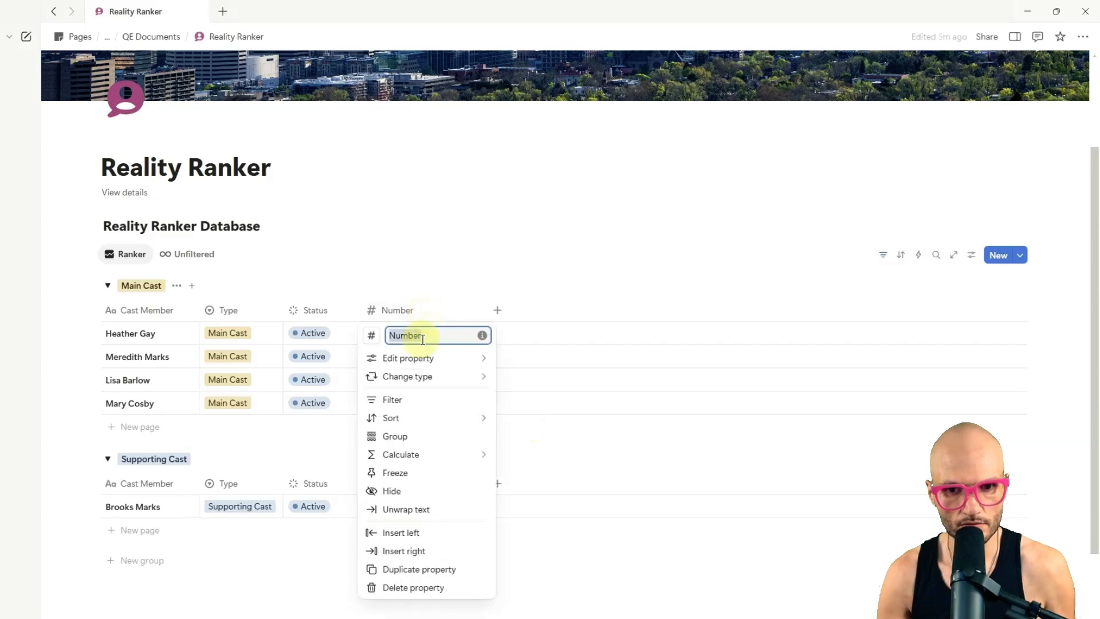
type("Rank")
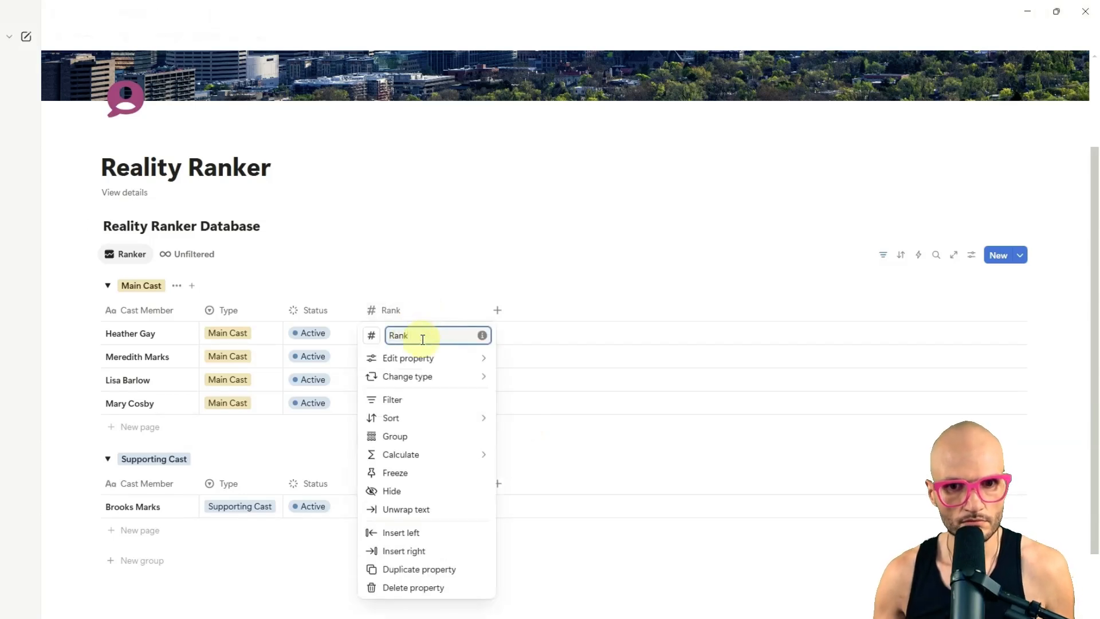
left_click(371, 336)
left_click(267, 442)
key("Escape")
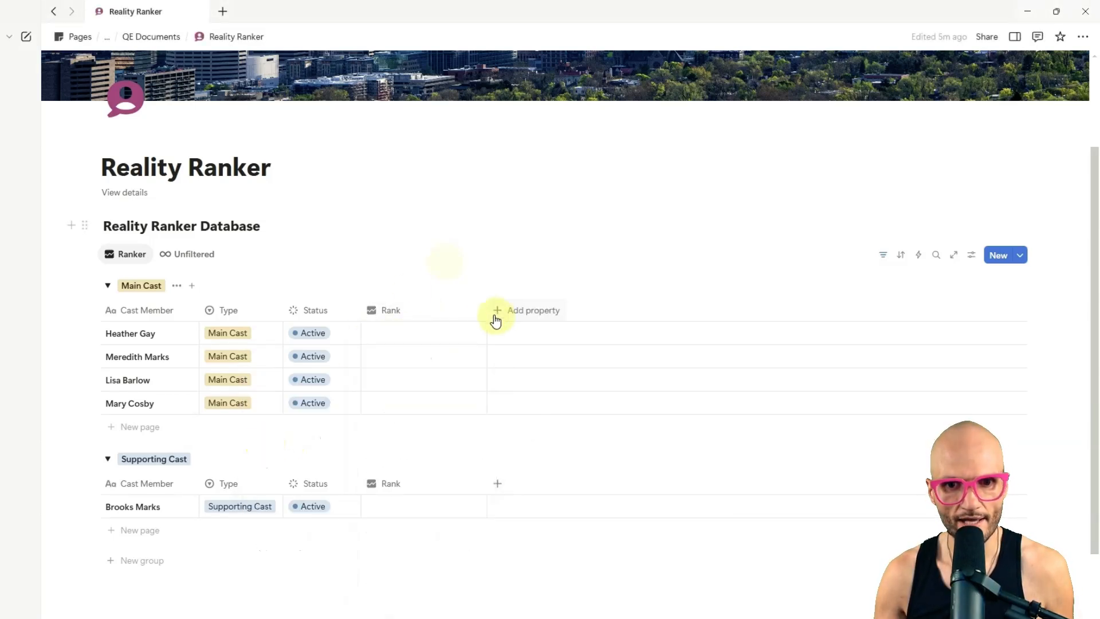
left_click_drag(487, 310, 424, 314)
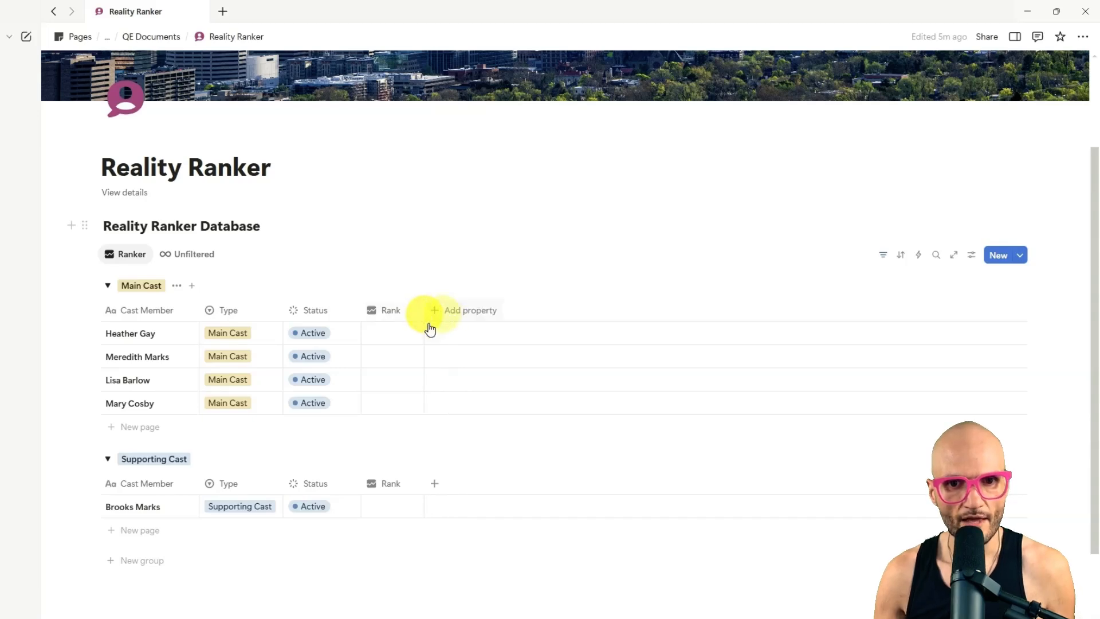
Step: Set the Rank property to show two decimal places
left_click(388, 309)
left_click(417, 357)
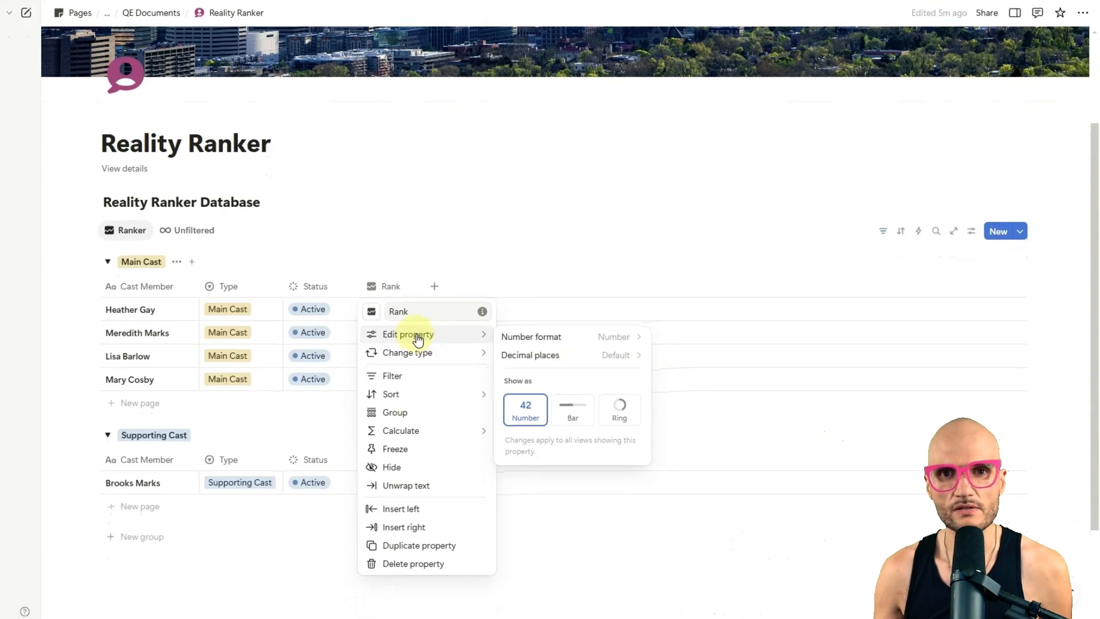
left_click(585, 359)
left_click(555, 413)
left_click(479, 229)
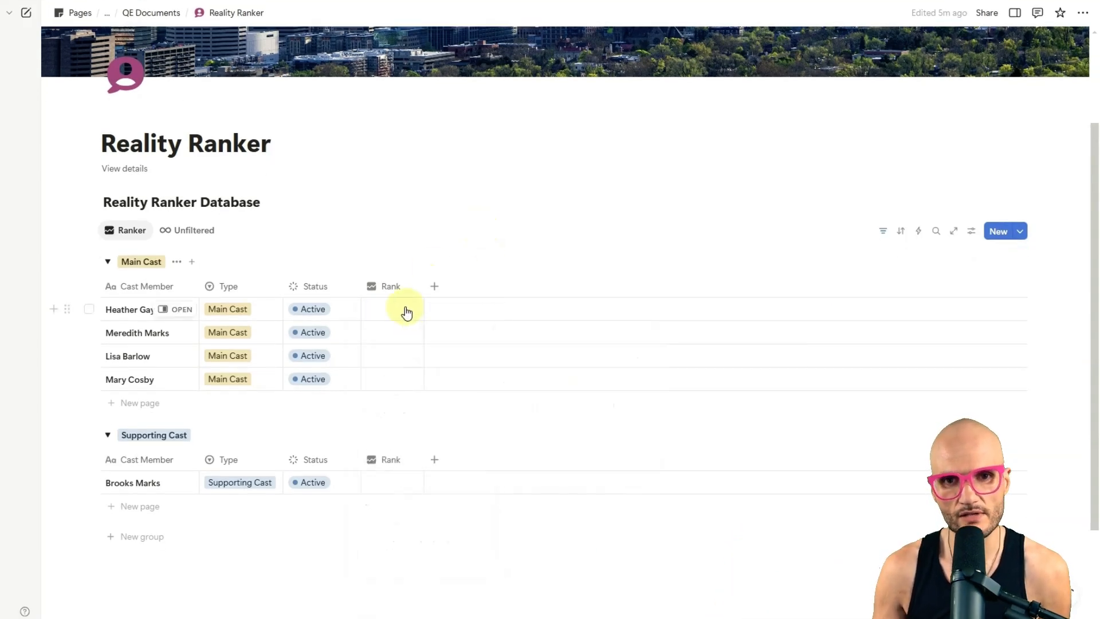
Step: Enter a Rank of 3 for every cast member in the Main Cast and Supporting Cast groups
left_click(406, 312)
type("3")
key("Return")
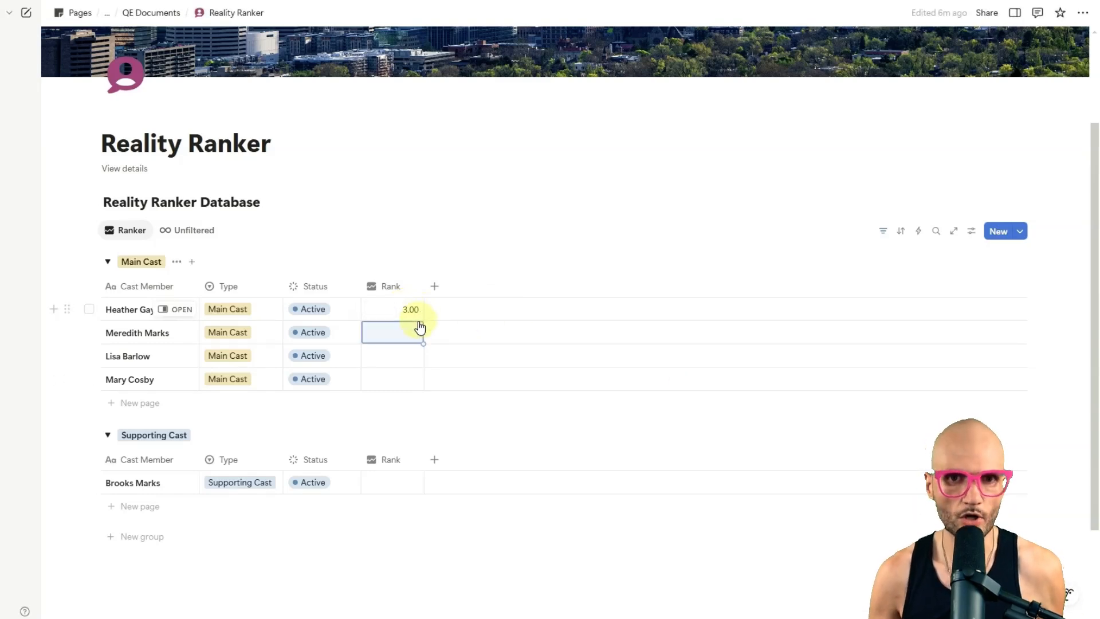
key("Up")
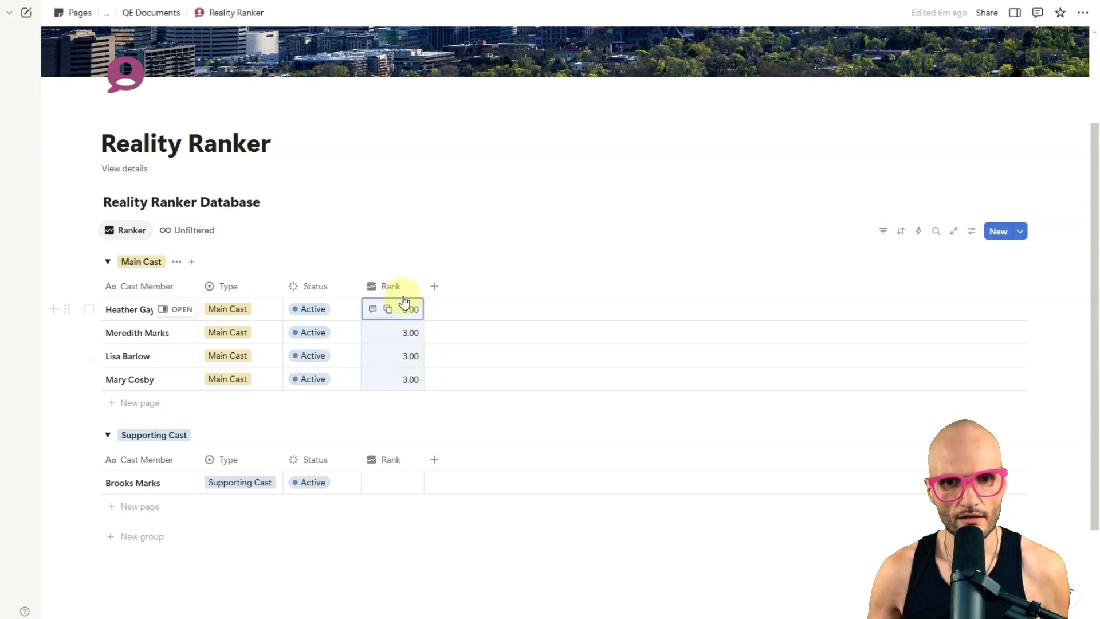
left_click(415, 313)
key("Return")
left_click(391, 484)
type("3")
key("Return")
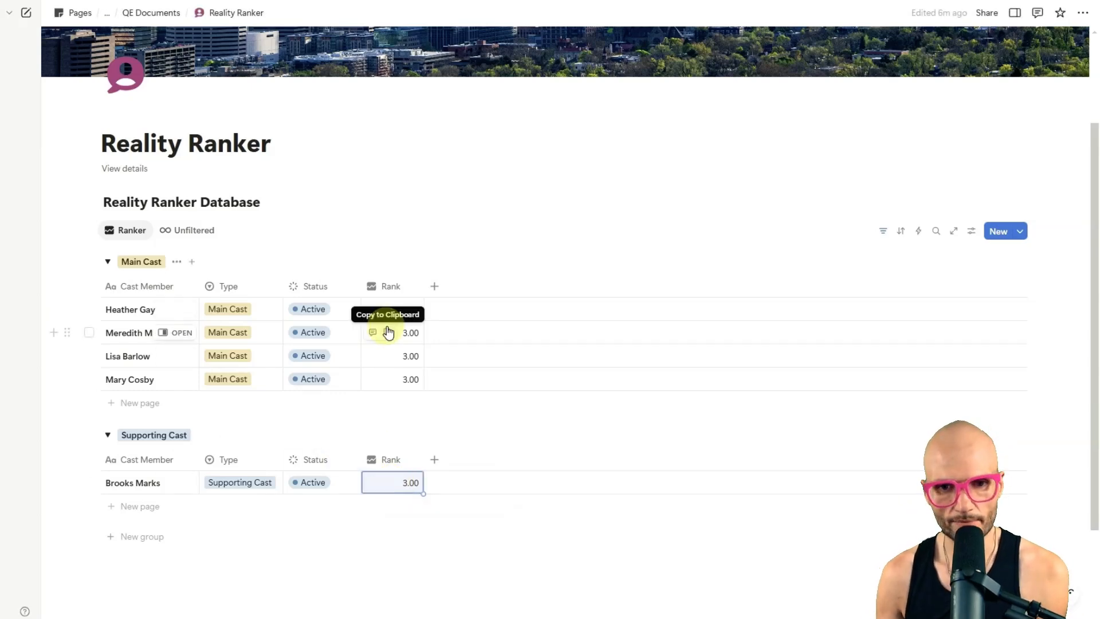
Step: Add a Text property named "Notes" after the Rank column
left_click(433, 286)
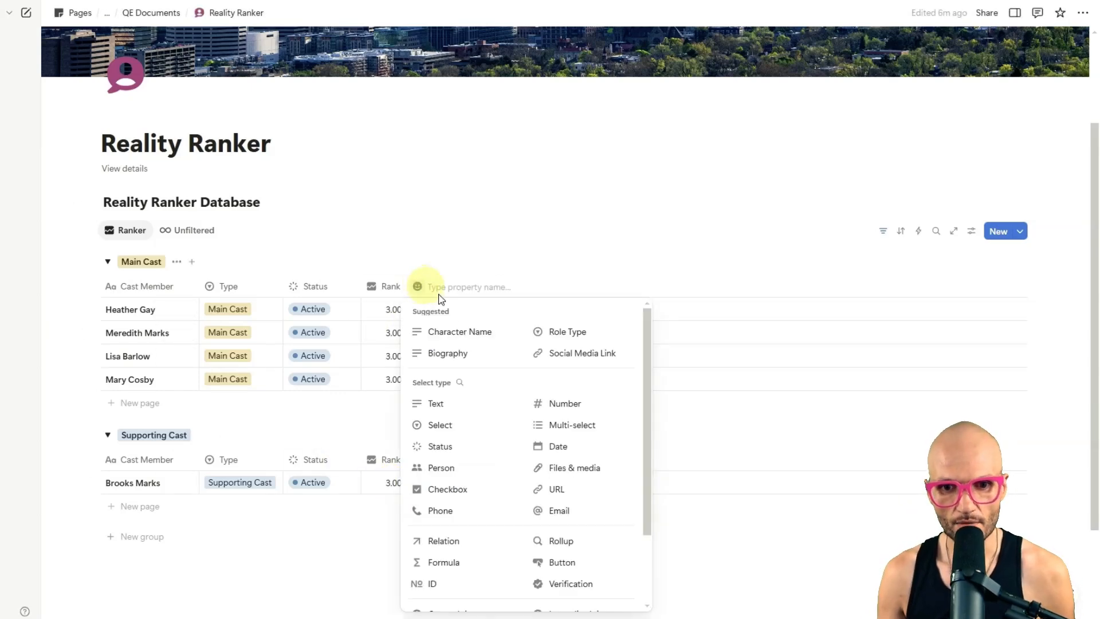
left_click(438, 402)
left_click(446, 288)
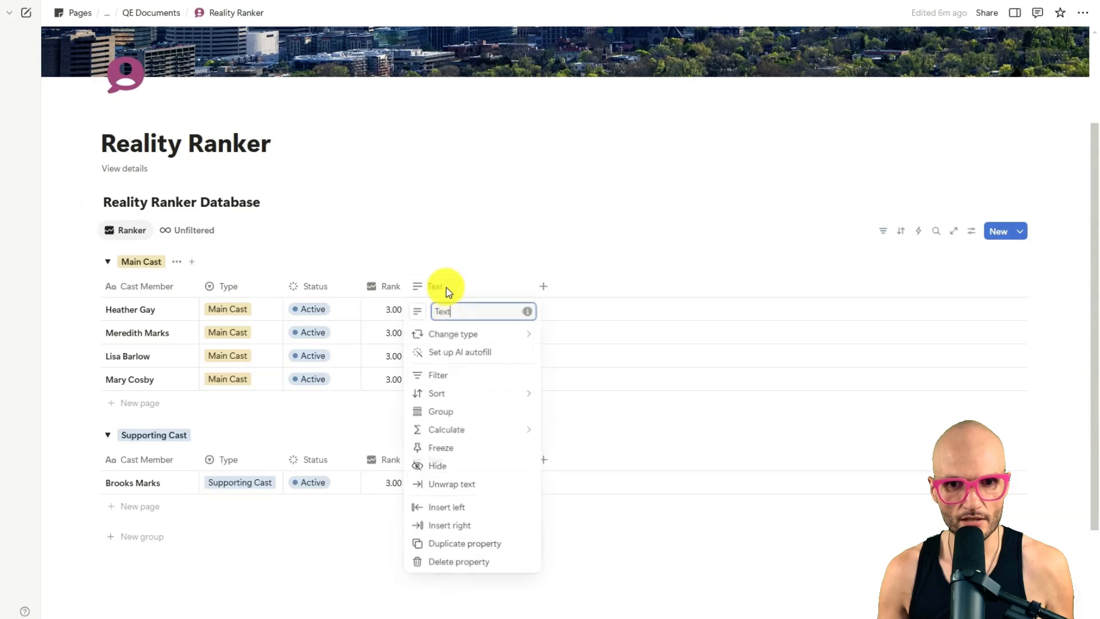
double_click(458, 313)
type("Note")
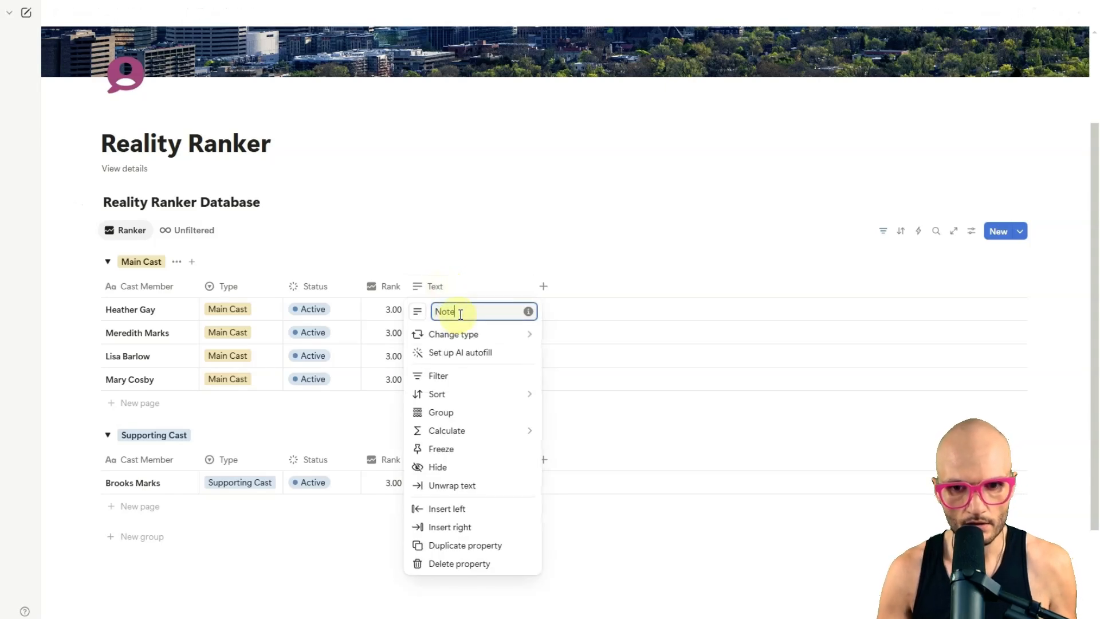
type("s")
key("Return")
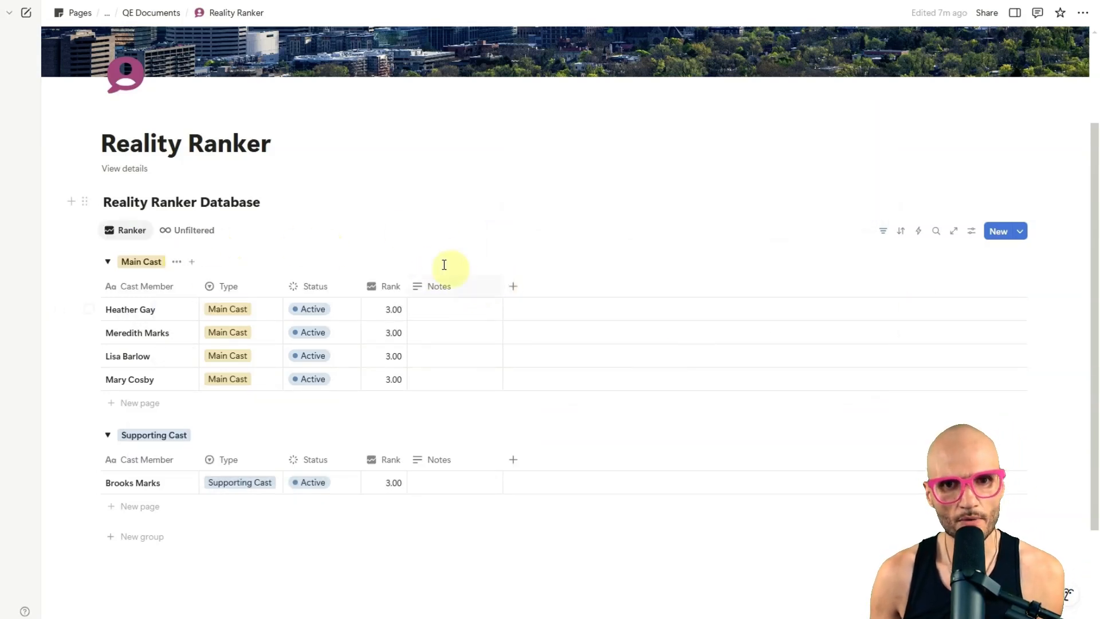
Step: Hide the Type property in the Ranker view and reorder the columns to Rank, Notes, Status after Cast Member
left_click(225, 287)
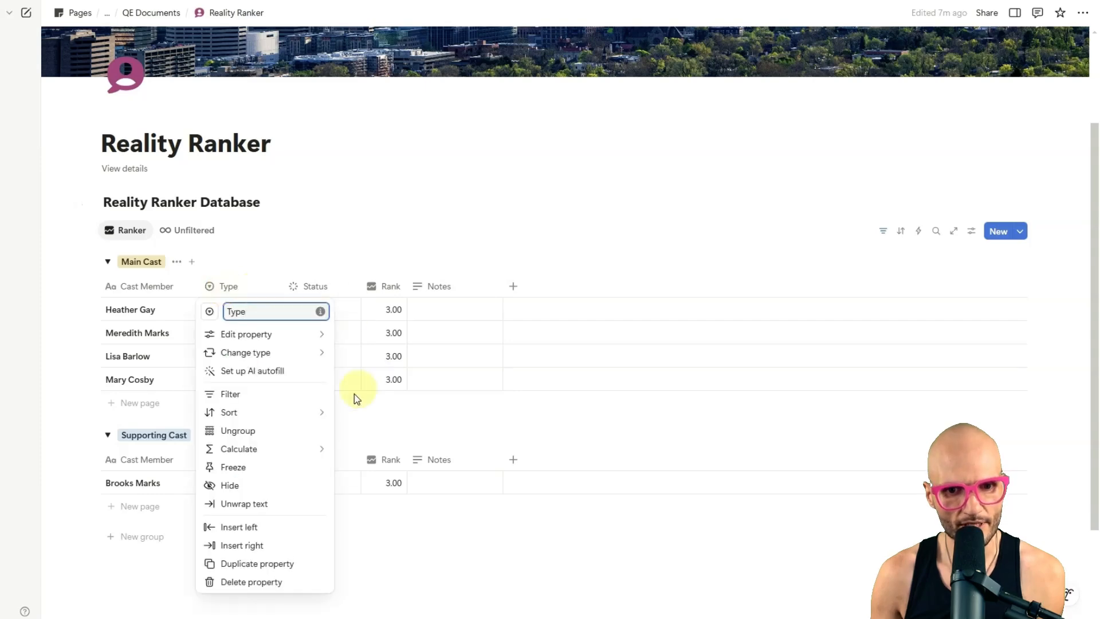
left_click(275, 485)
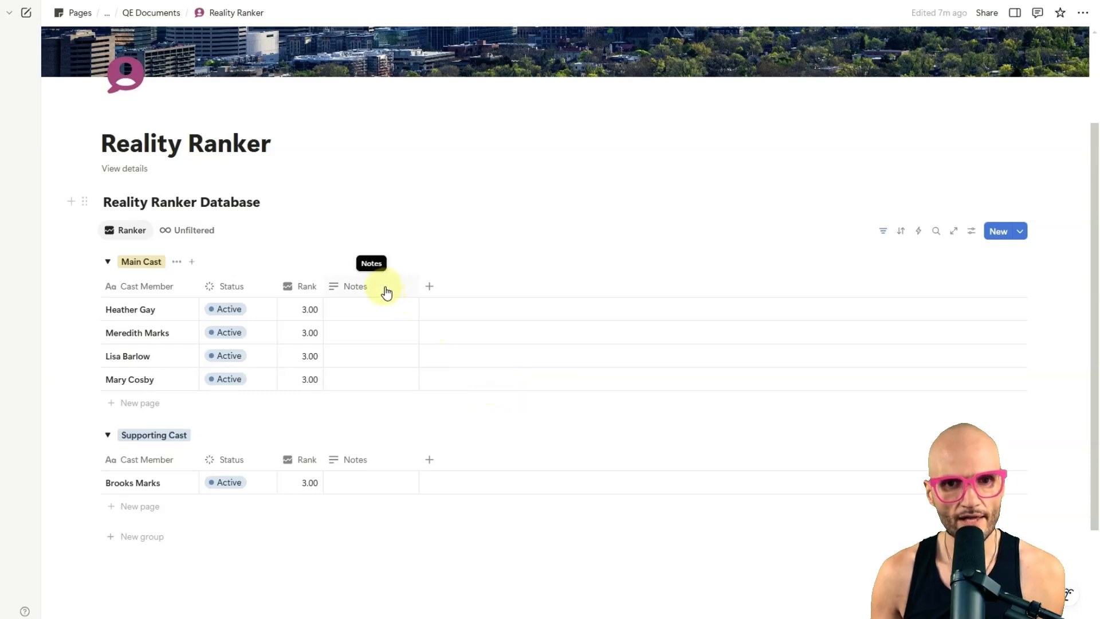
left_click_drag(387, 293, 246, 291)
left_click_drag(370, 289, 215, 288)
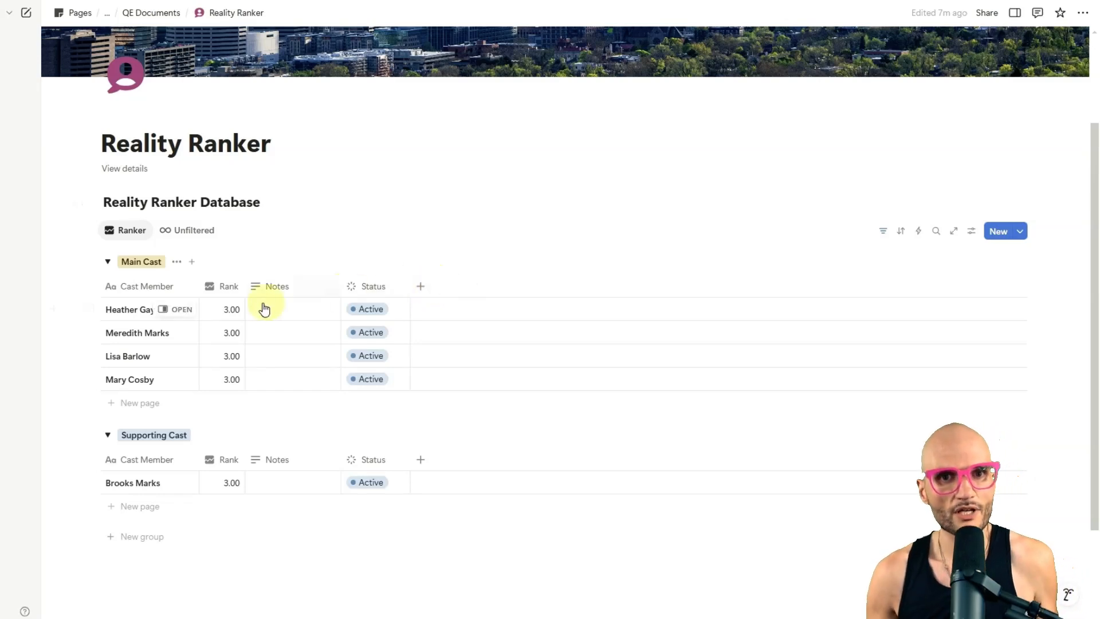
Step: Try a Rank of 3.25 for Heather Gay, and undo the change
left_click(229, 307)
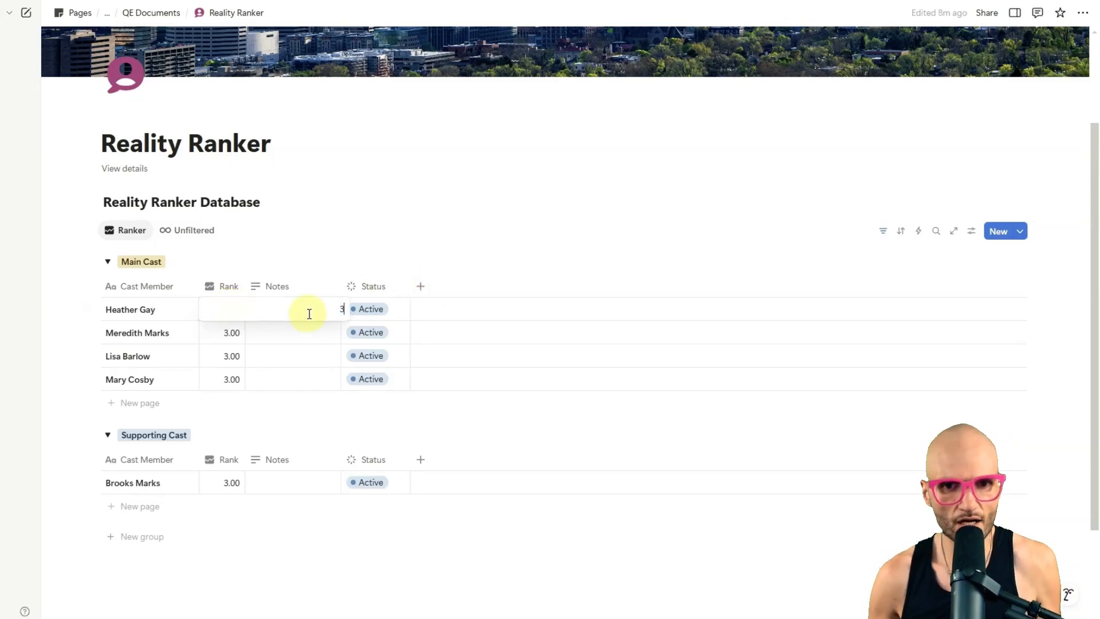
type(".25")
key("Return")
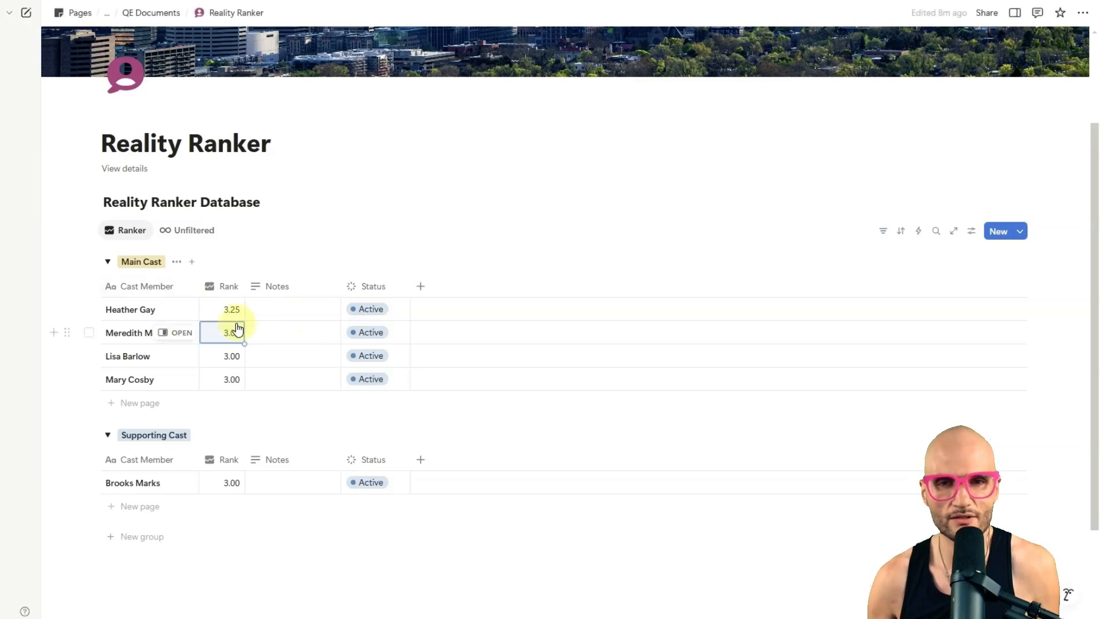
key("ctrl+z")
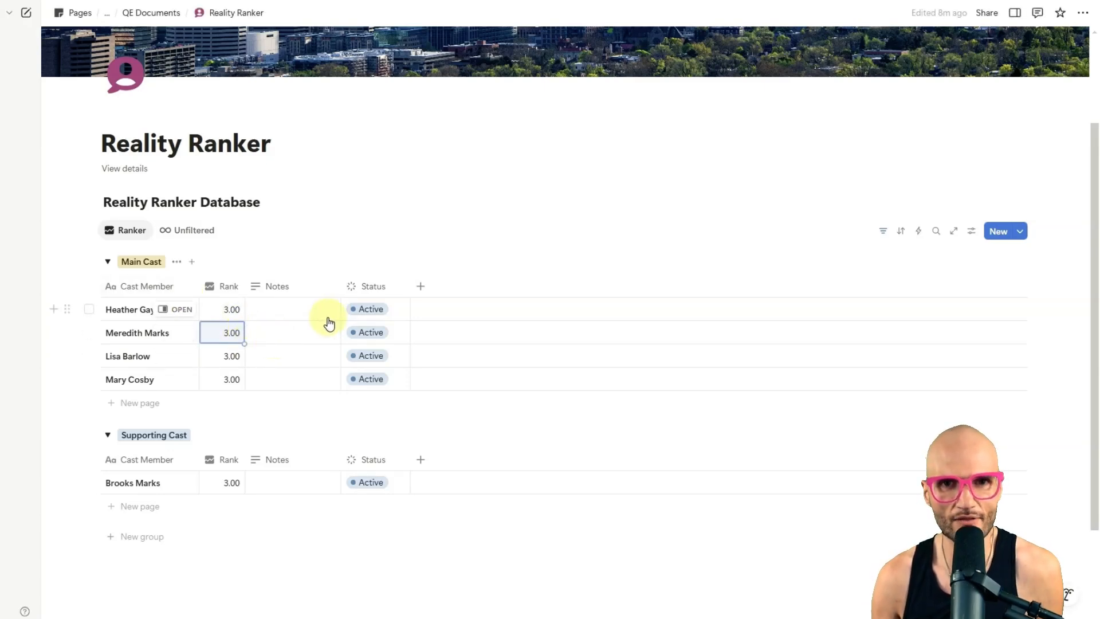
Step: Add a Button property after Status, name it with the up-arrow emoji ⬆️ and narrow its column
left_click(421, 291)
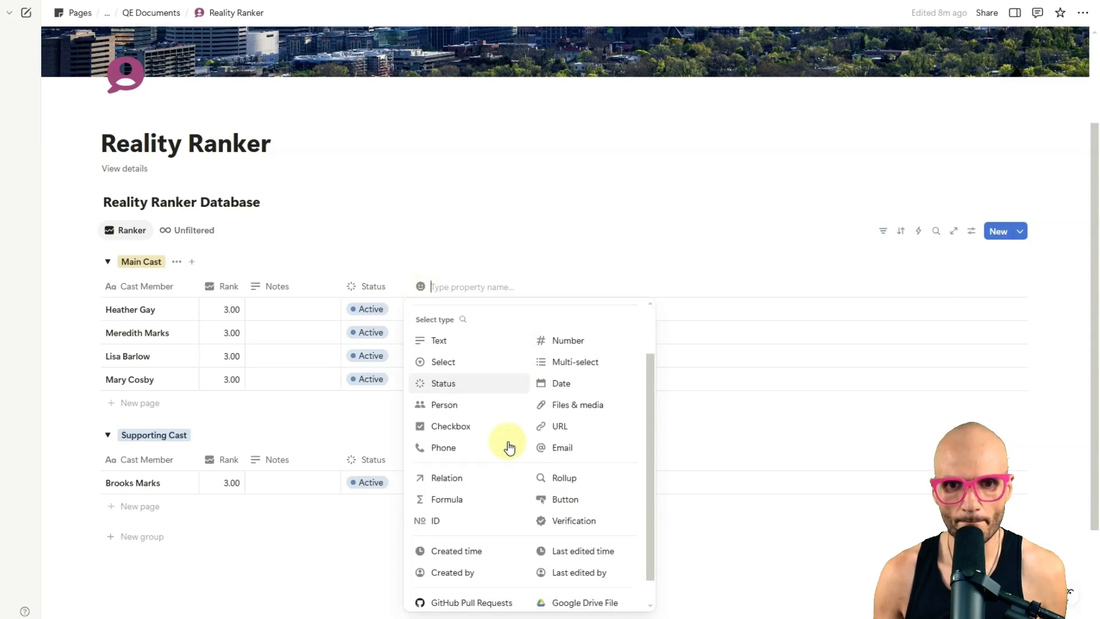
left_click(566, 500)
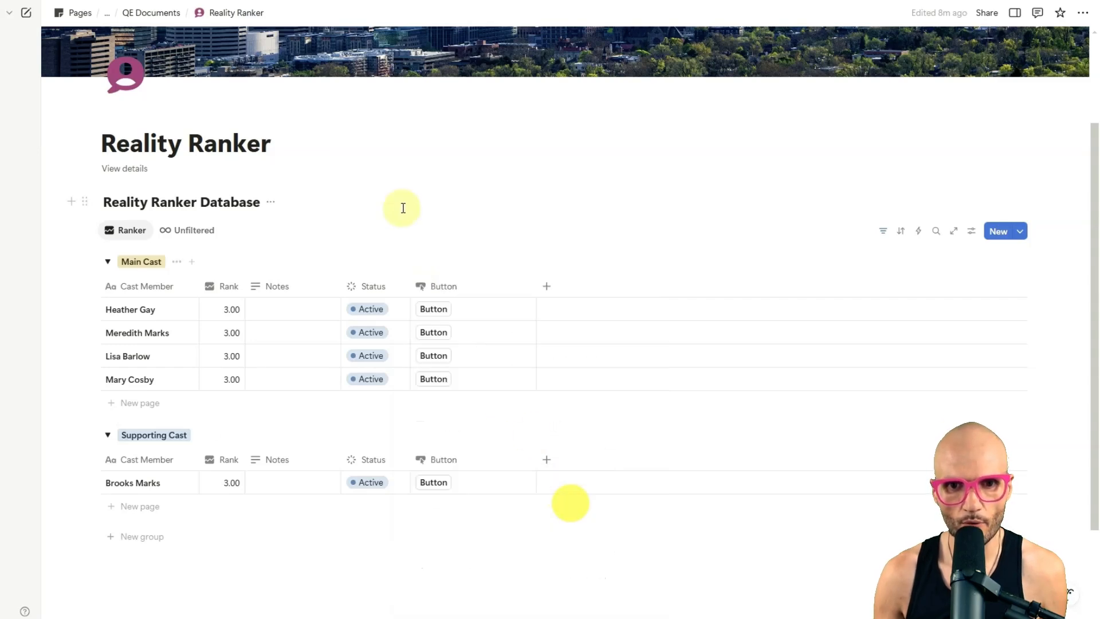
left_click(463, 293)
key("super+period")
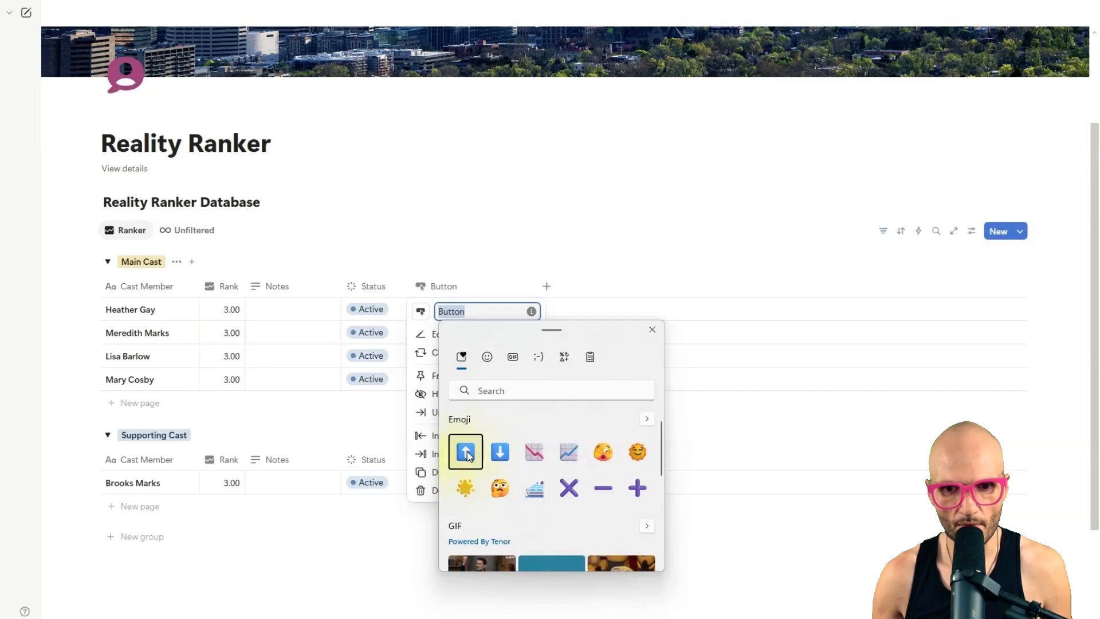
left_click(486, 239)
left_click(483, 257)
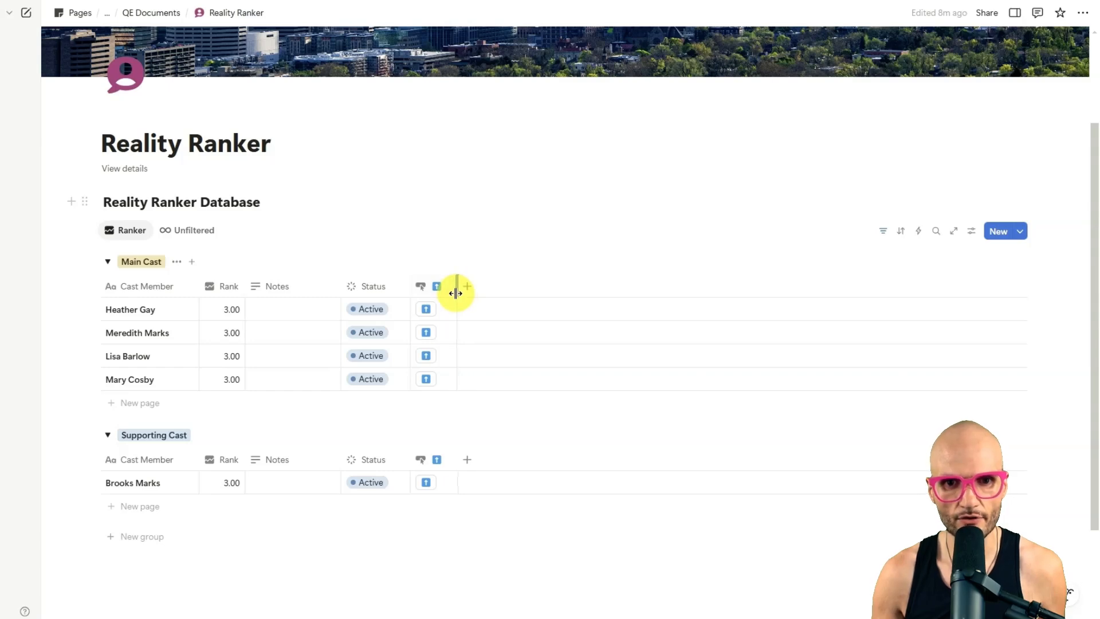
left_click_drag(477, 293, 453, 287)
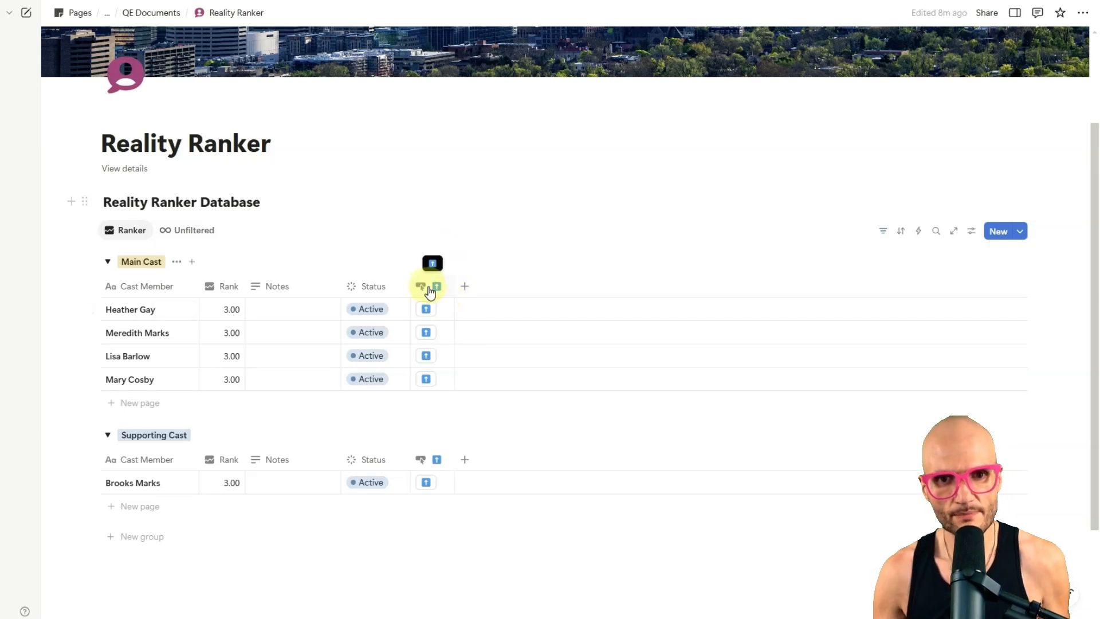
Step: Give the up-arrow button an edit-property action that sets this page's Rank to .25, and save the automation
left_click(429, 290)
left_click(417, 263)
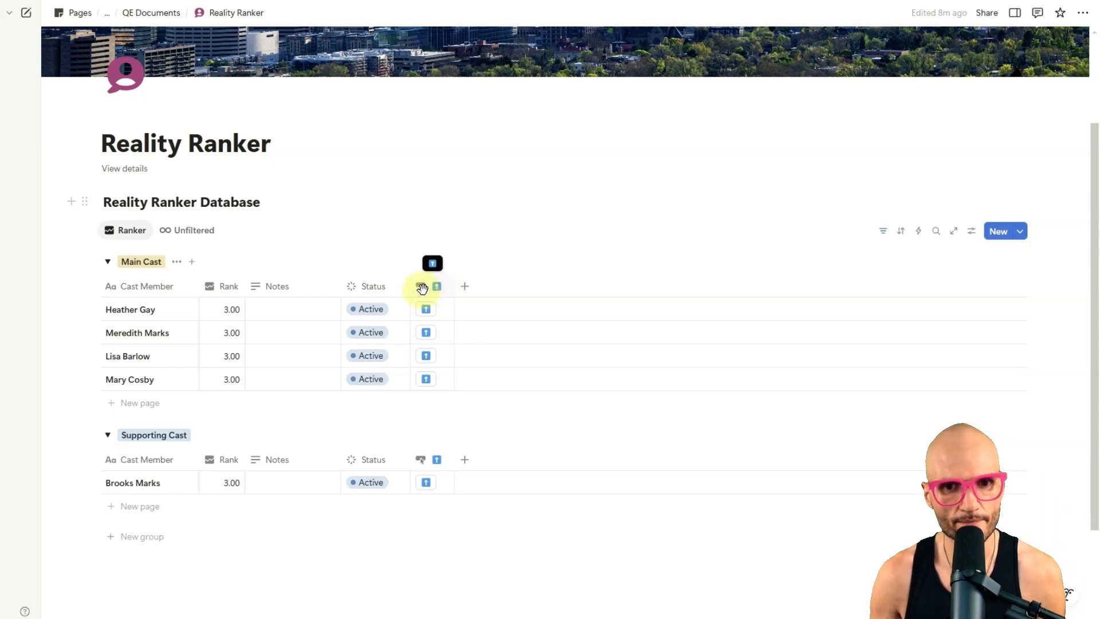
left_click(422, 288)
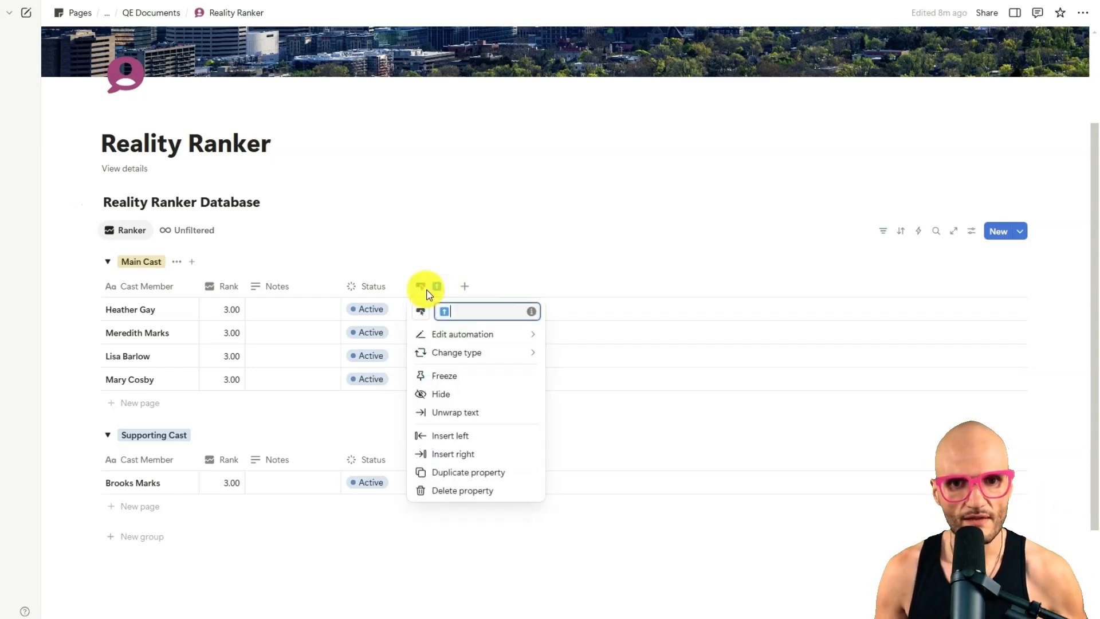
left_click(469, 336)
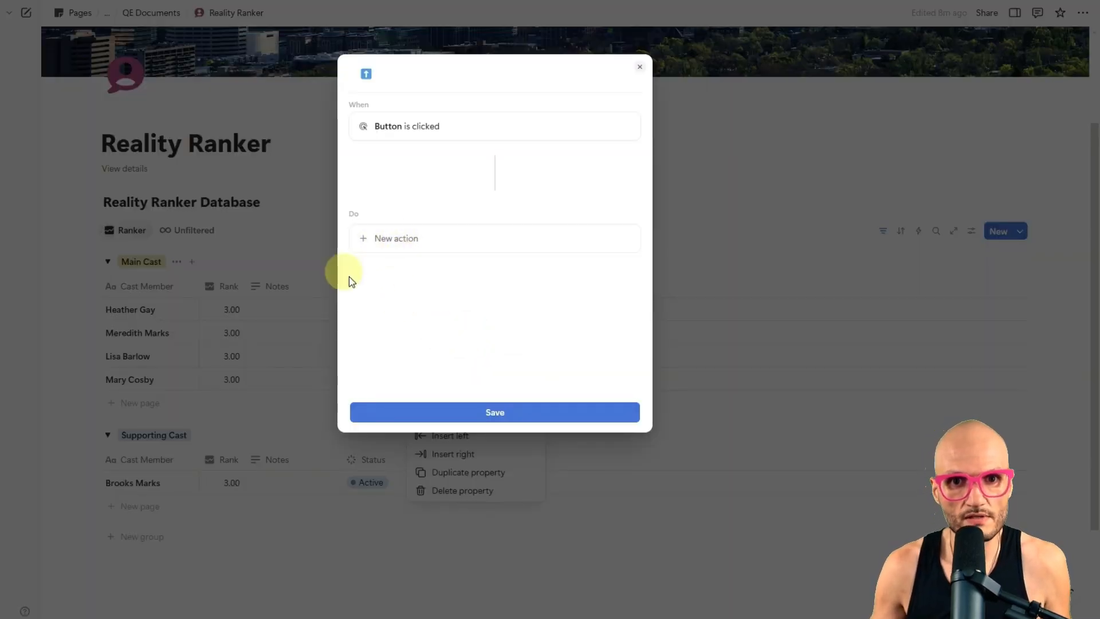
left_click(394, 237)
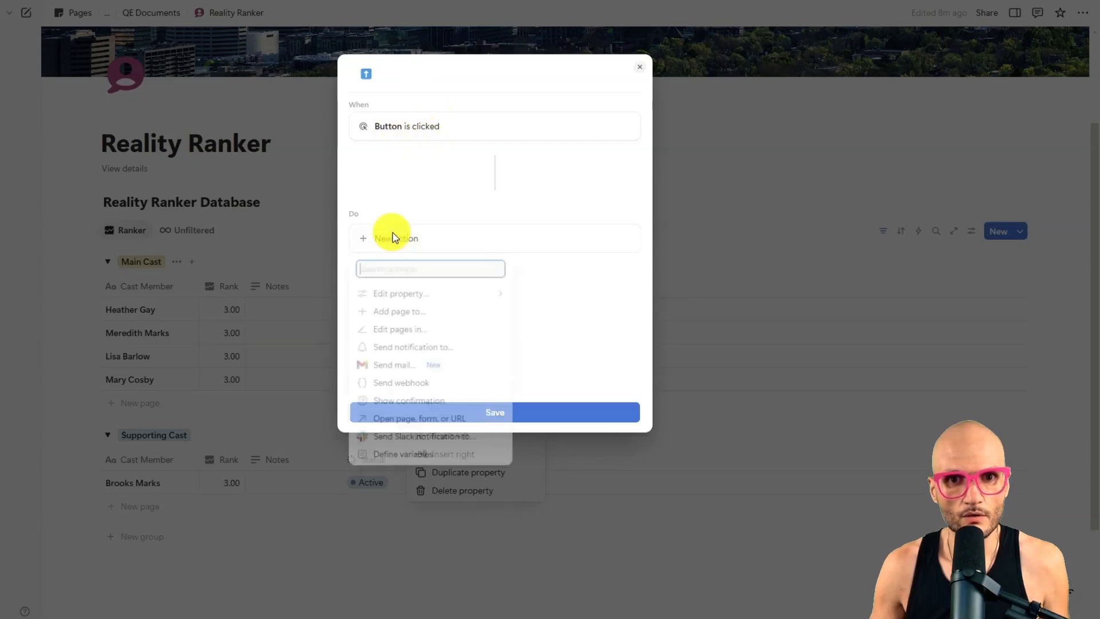
left_click(381, 292)
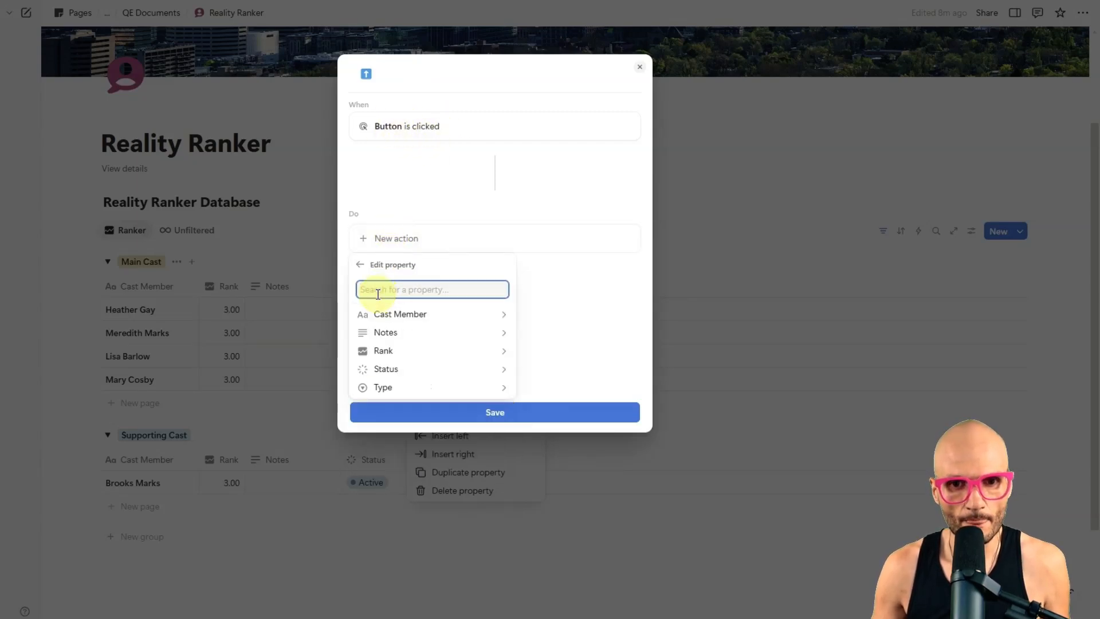
left_click(429, 357)
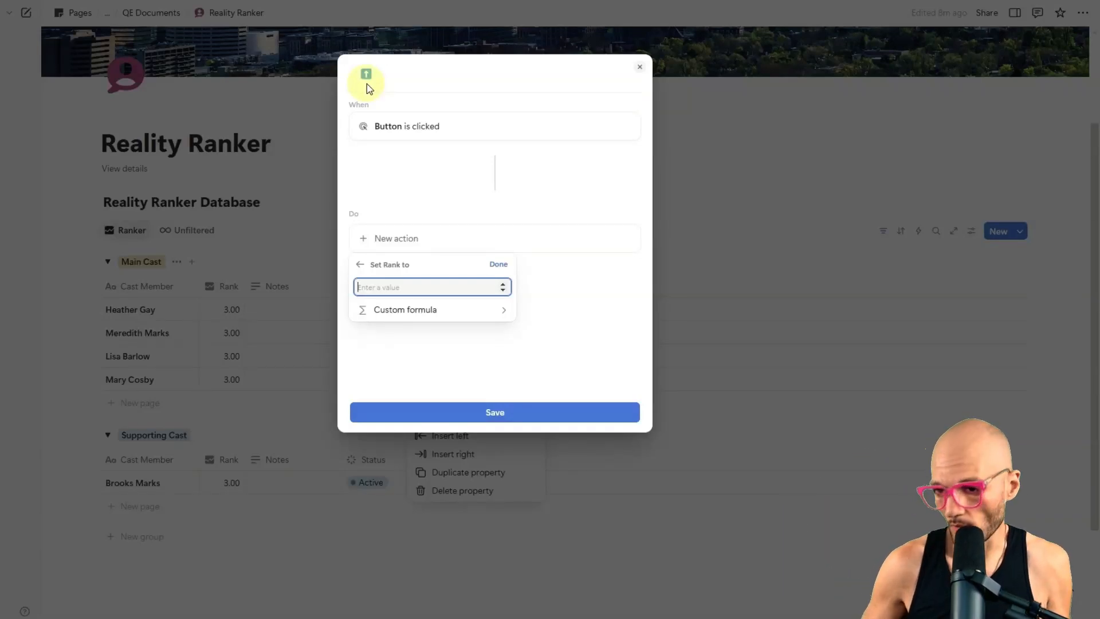
type(".25")
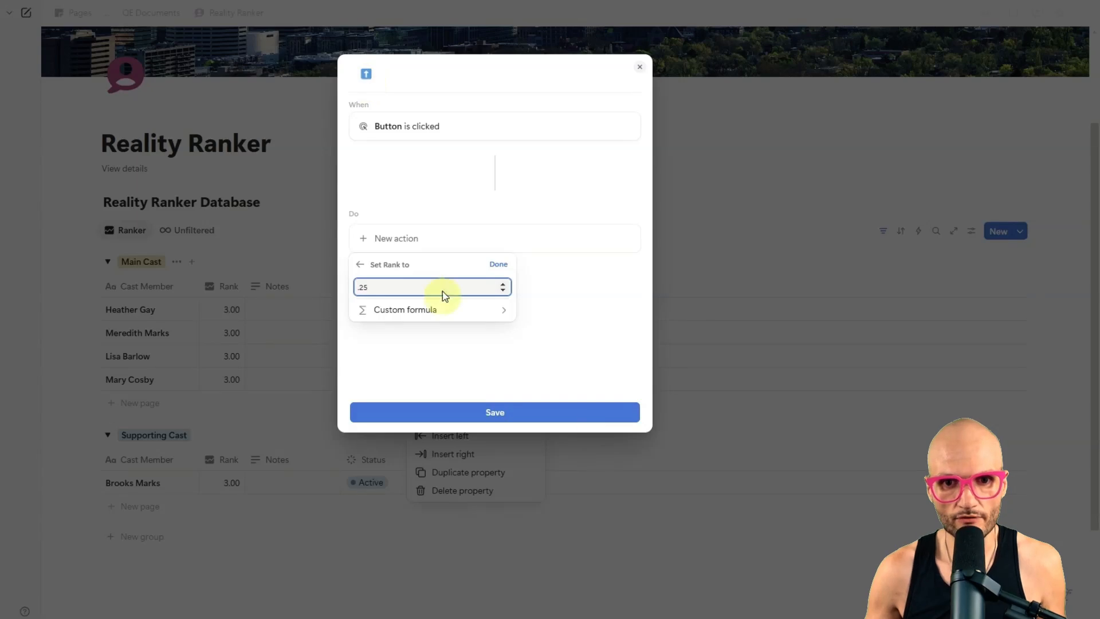
left_click(488, 265)
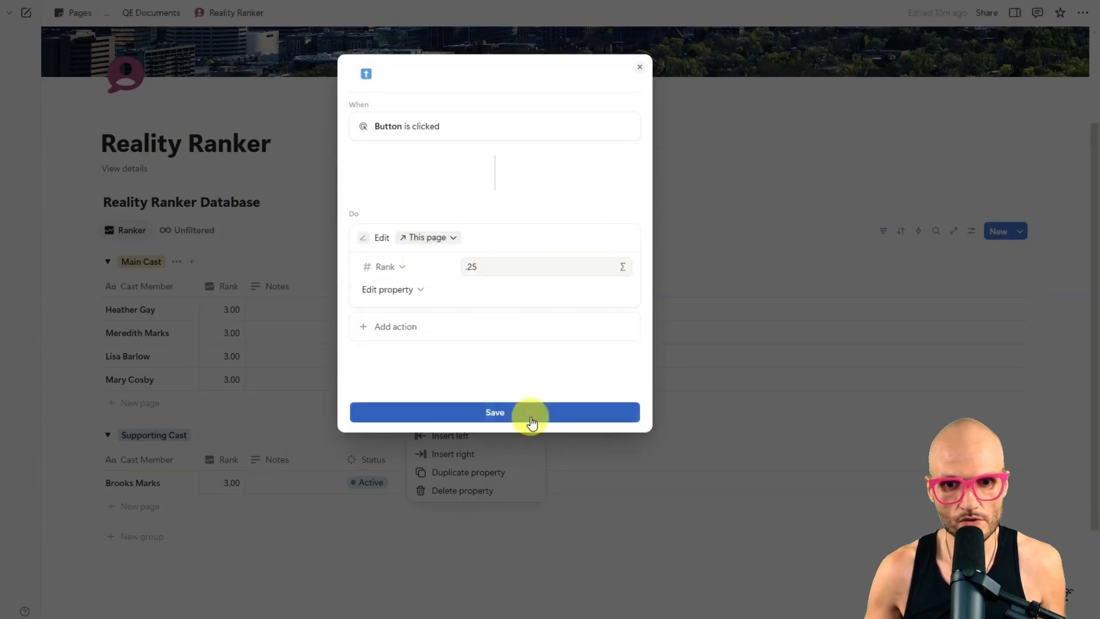
left_click(530, 418)
left_click(387, 250)
Step: Try the up-arrow button on Heather Gay and Meredith Marks, and undo both Rank changes
left_click(425, 309)
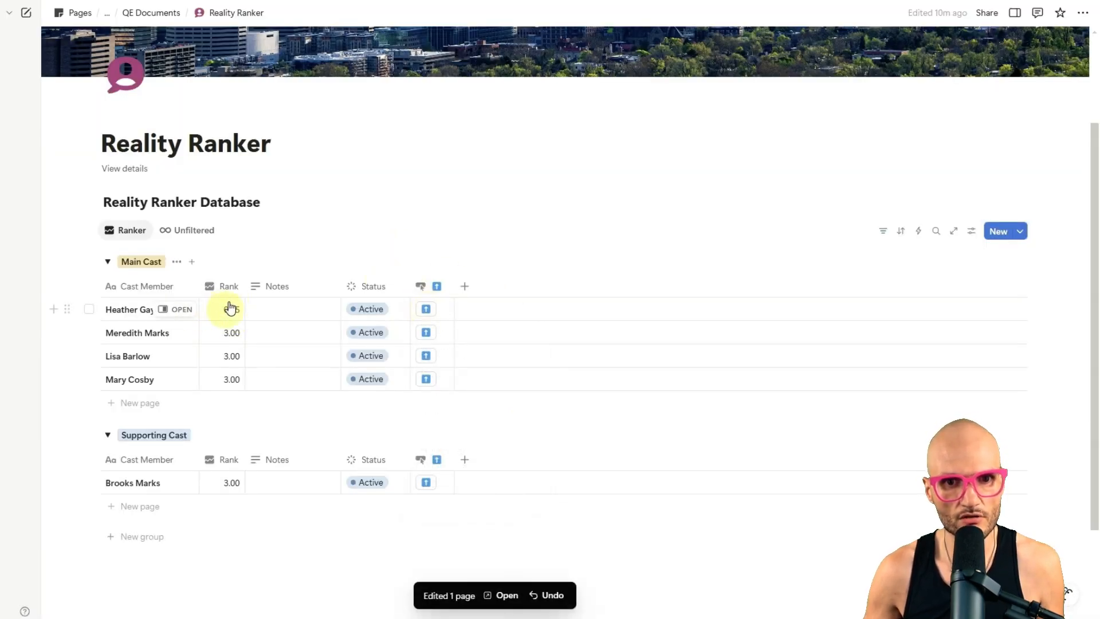
left_click(427, 332)
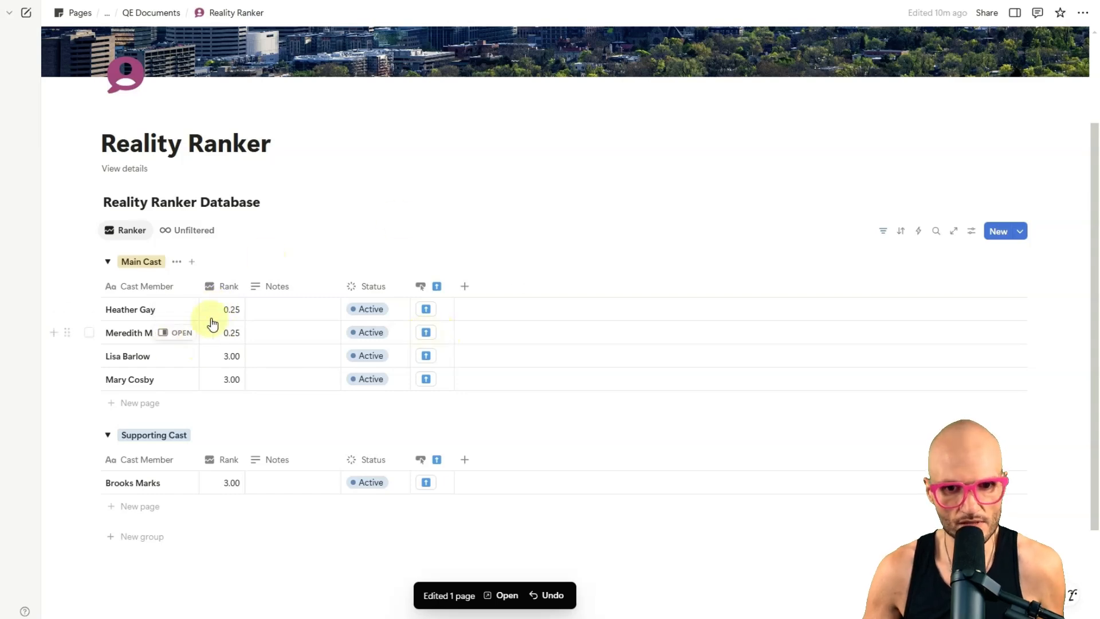
key("ctrl+z")
key("ctrl+z")
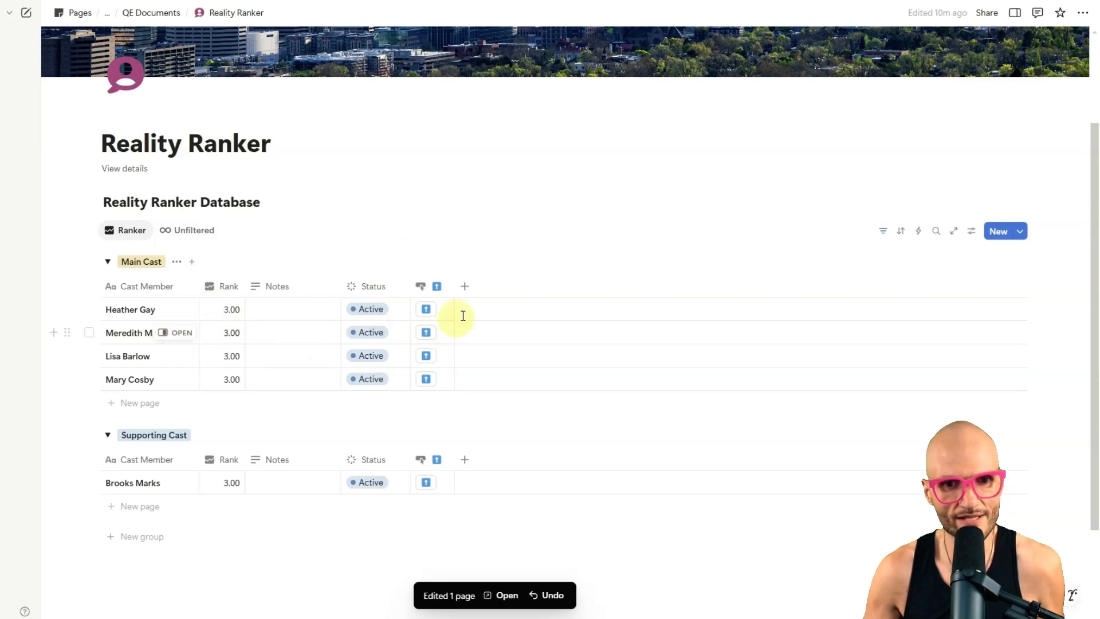
Step: Replace the up-arrow button's Rank value with the custom formula This page.Rank + 0.25 and save the automation
left_click(424, 286)
left_click(498, 334)
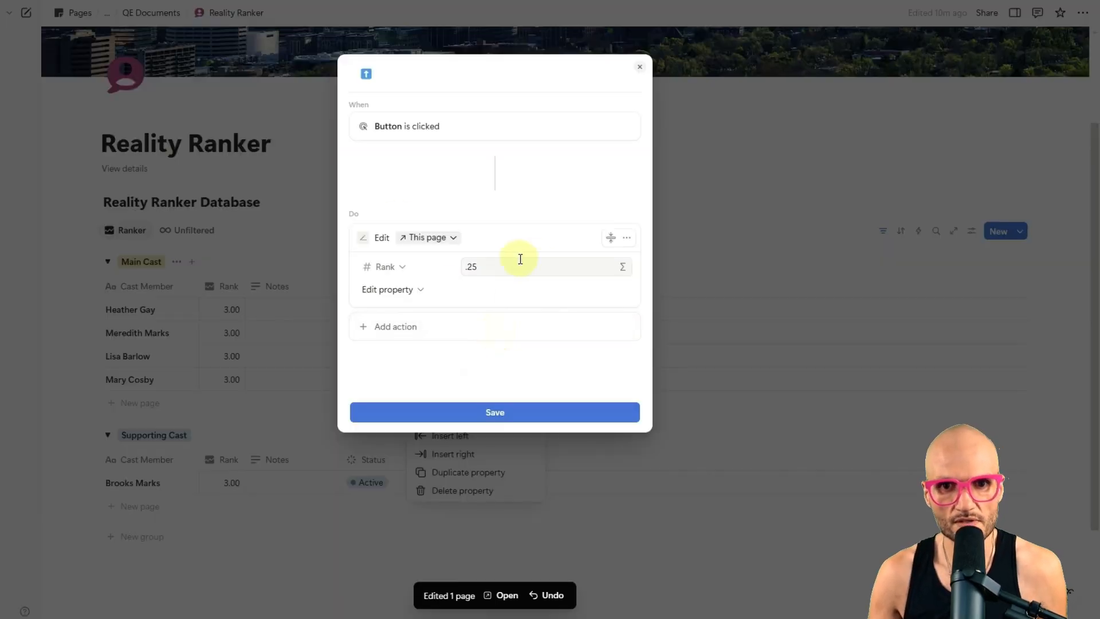
left_click(487, 266)
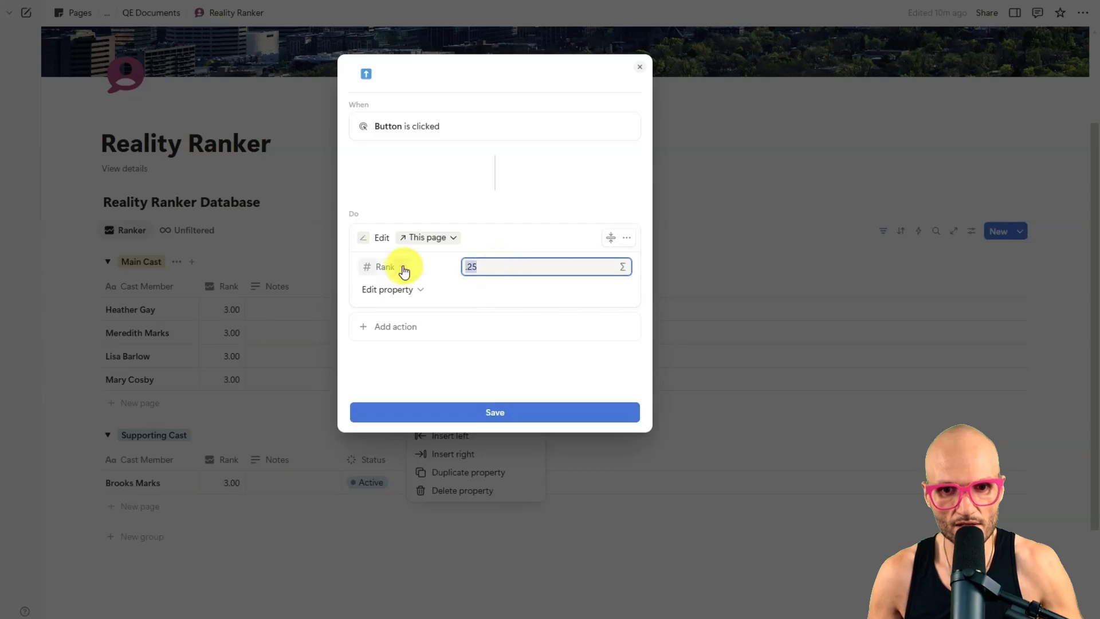
left_click(621, 268)
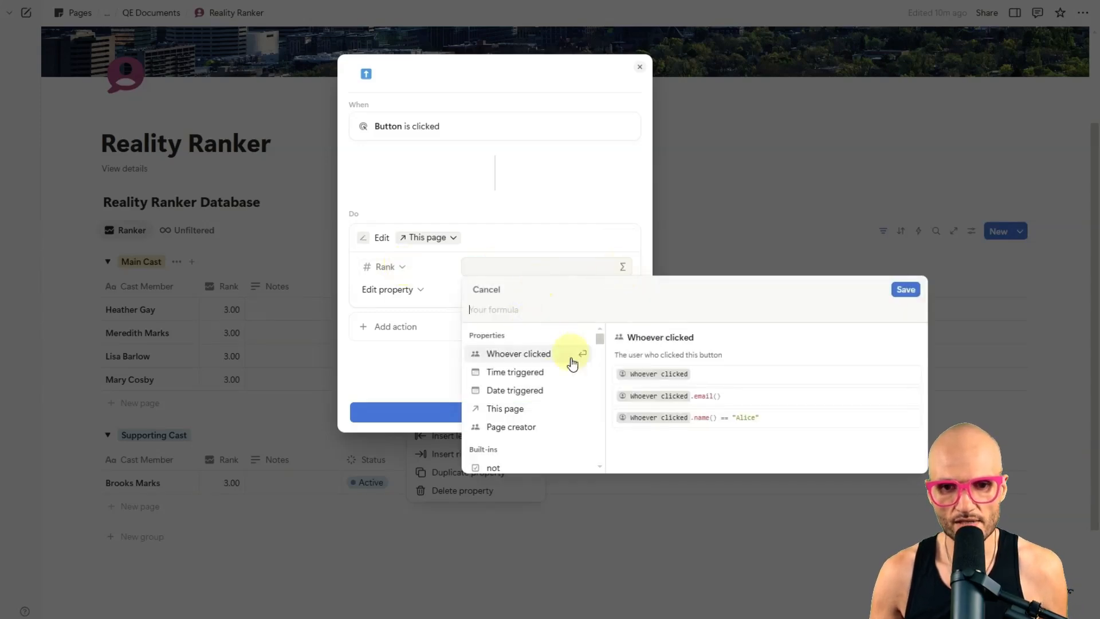
left_click(500, 410)
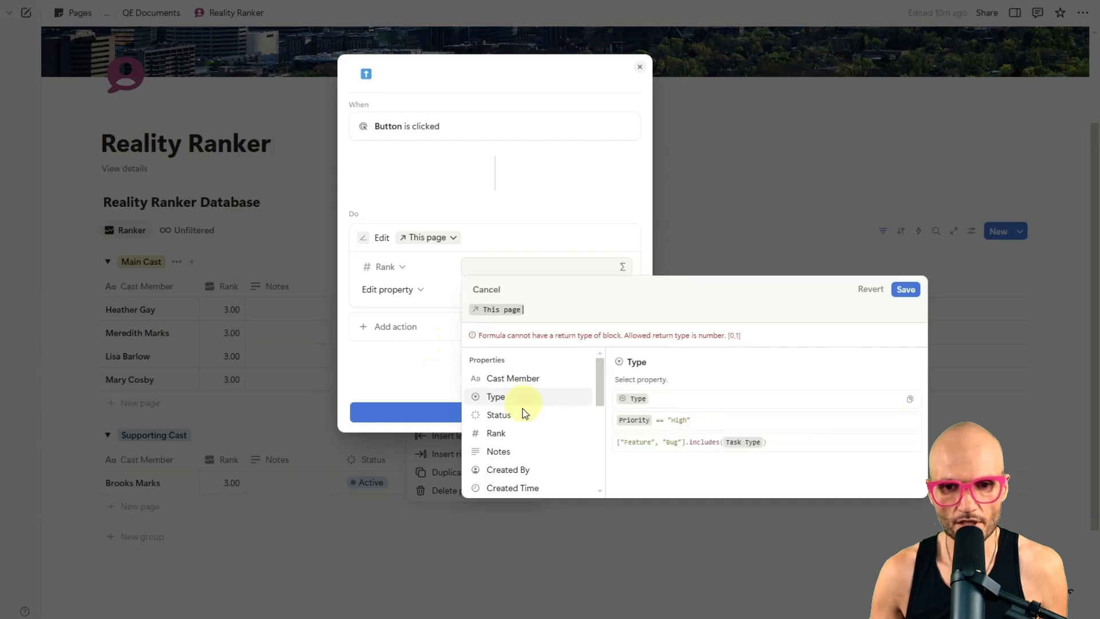
left_click(509, 432)
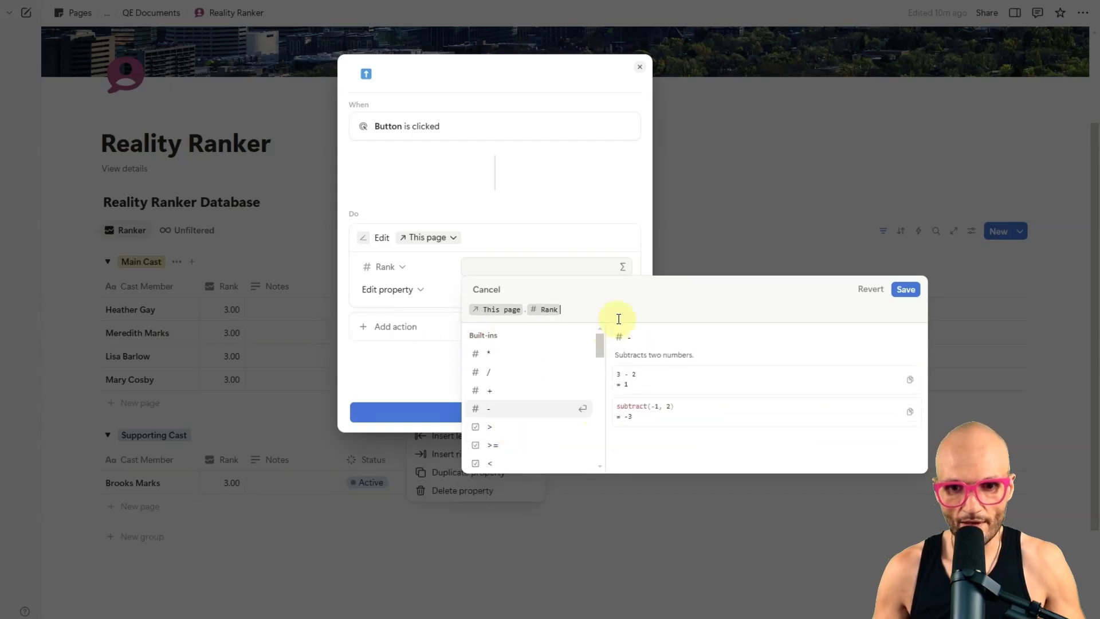
type("+ .25")
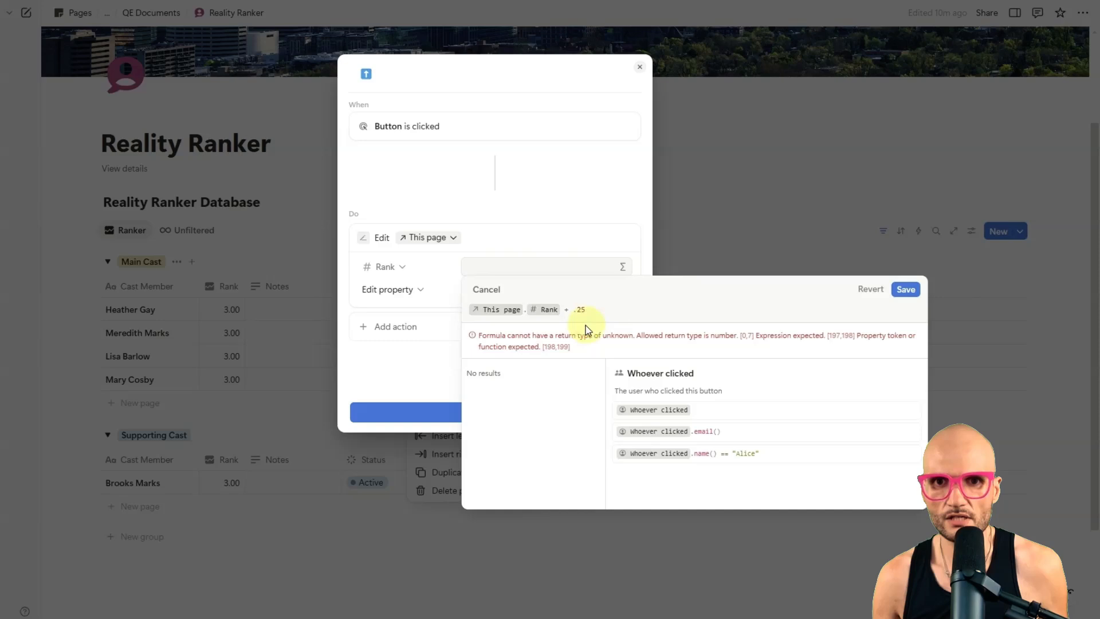
left_click(574, 308)
type("0")
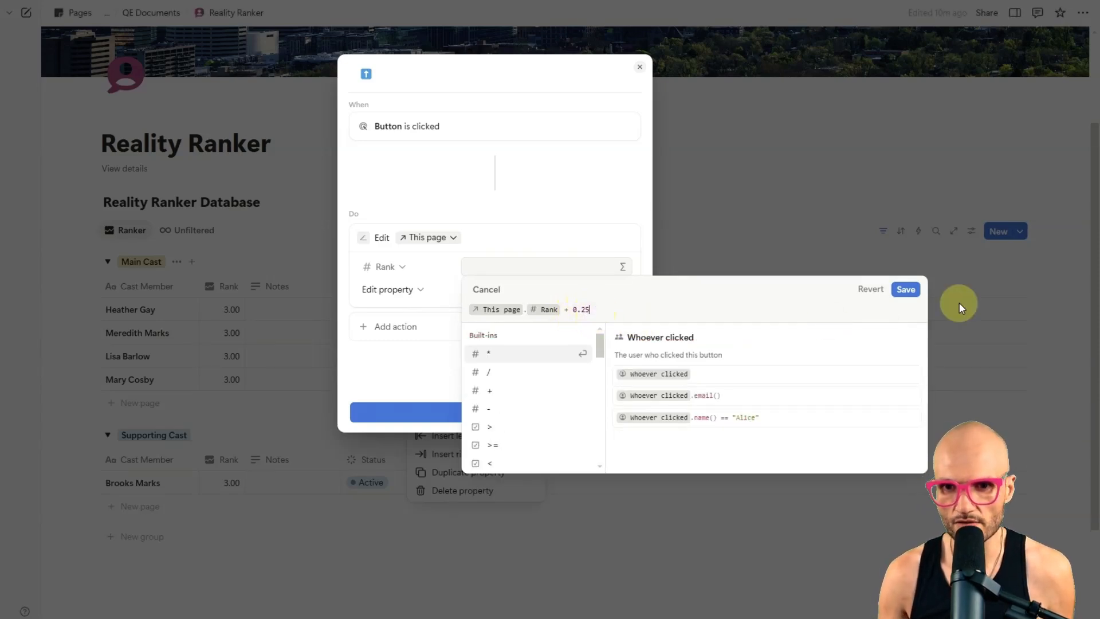
left_click(910, 293)
left_click(565, 414)
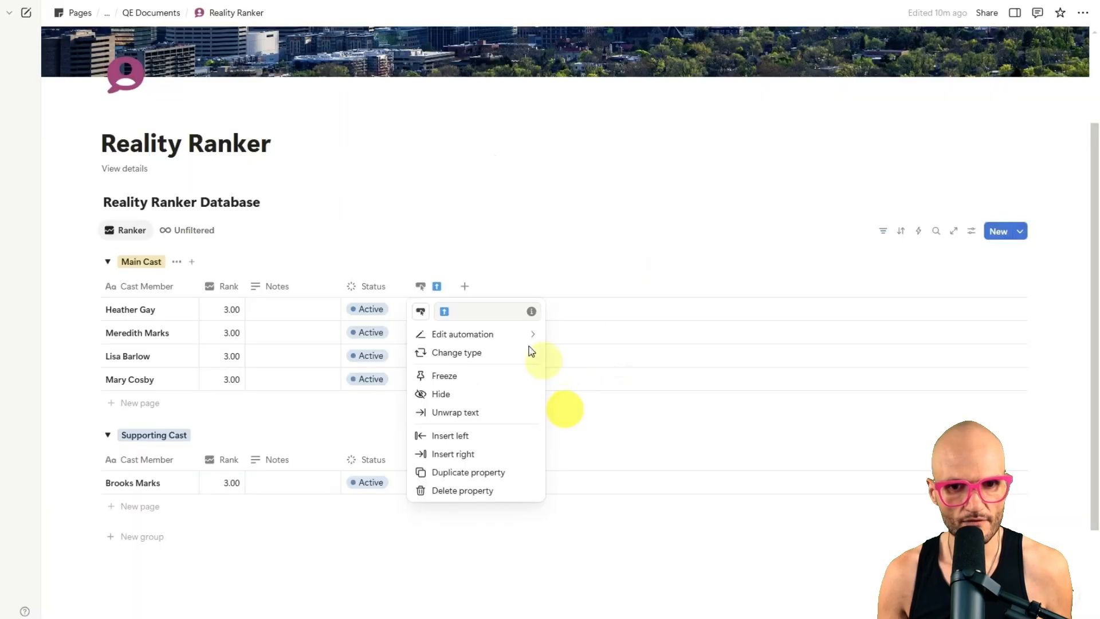
left_click(410, 243)
Step: Test the up-arrow button repeatedly on Heather Gay, raising the Rank to 5.25
left_click(428, 312)
left_click(428, 313)
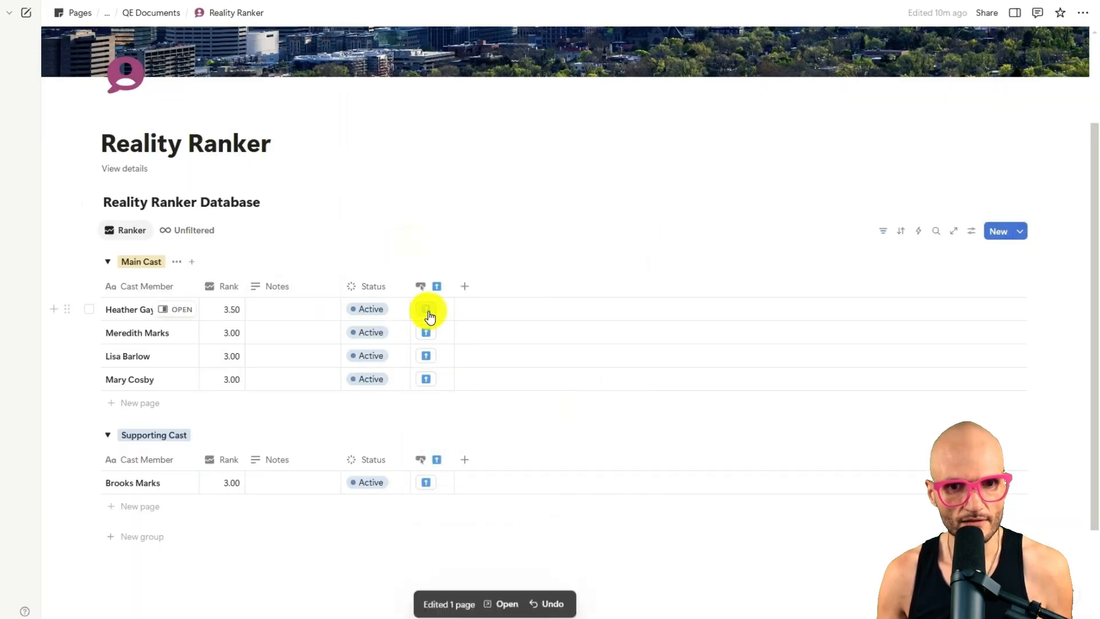
left_click(428, 312)
left_click(428, 312)
left_click(428, 312)
left_click(427, 312)
left_click(427, 312)
left_click(428, 312)
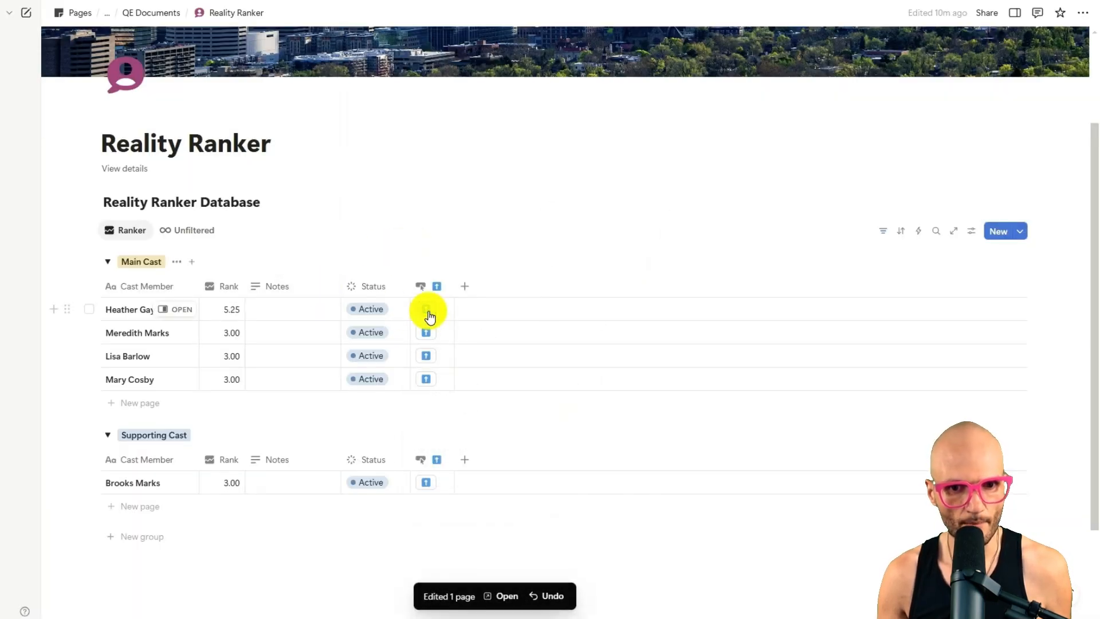
left_click(428, 312)
Step: Duplicate the up-arrow button property and rename the copy with the down-arrow emoji ⬇️
left_click(434, 288)
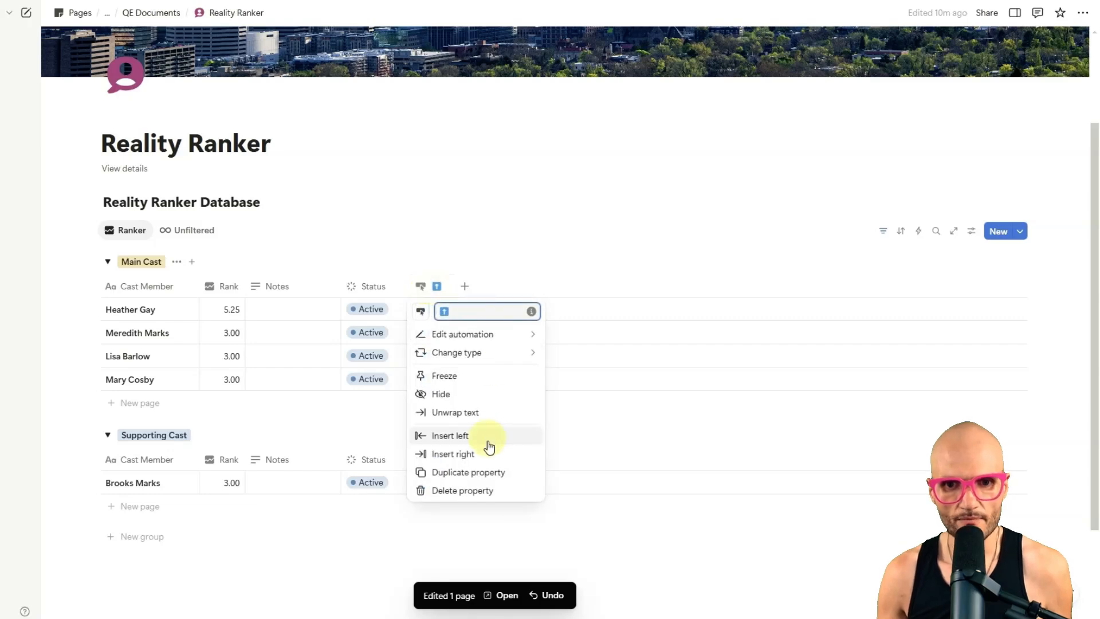
left_click(508, 473)
left_click(474, 285)
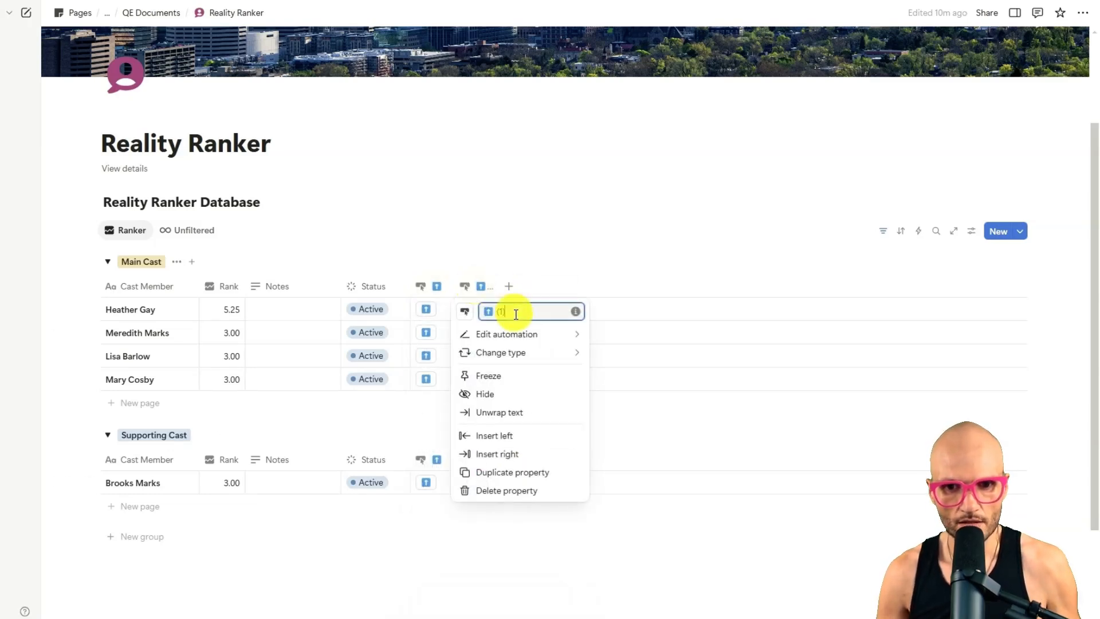
key("BackSpace")
key("super+period")
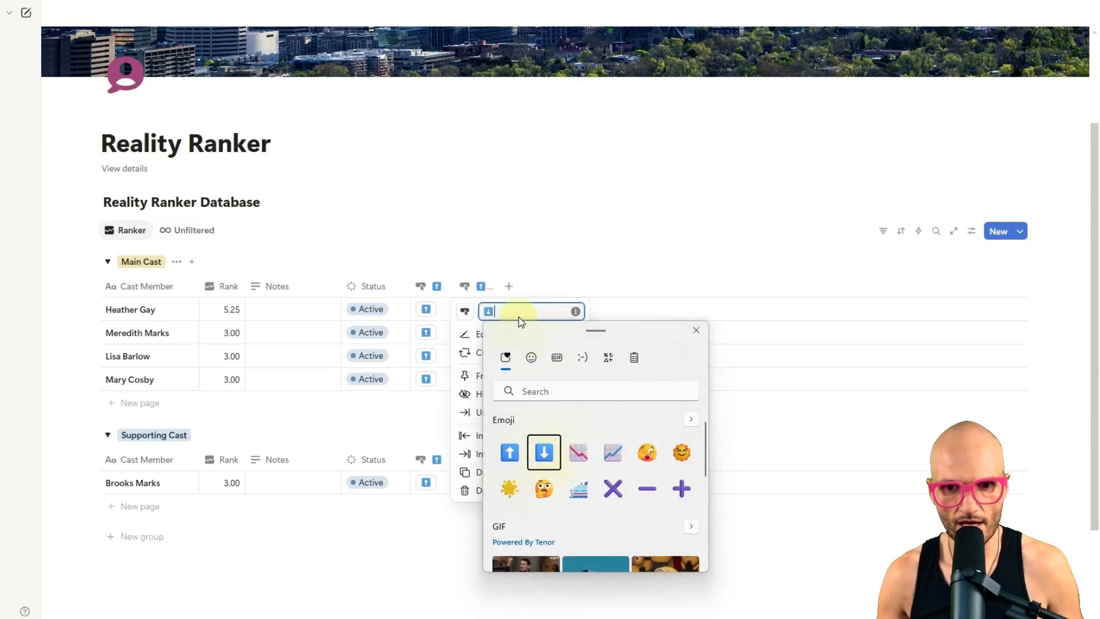
left_click(520, 312)
Step: Change the down-arrow button's Rank formula to This page.Rank - 0.25 and save its automation
left_click(520, 341)
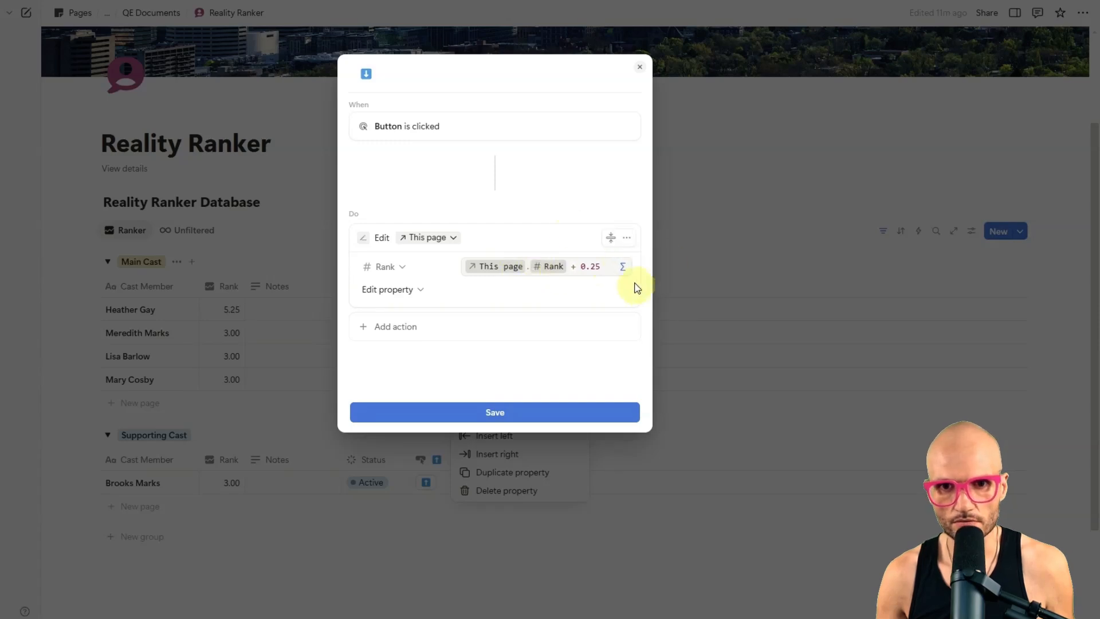
left_click(579, 268)
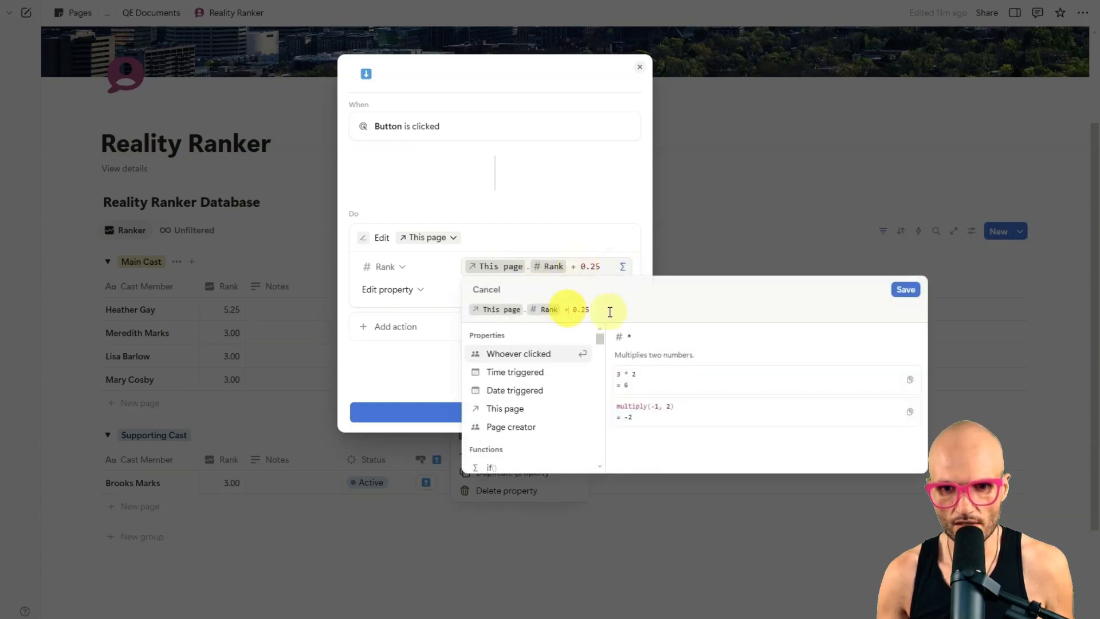
key("BackSpace")
type("-")
left_click(905, 289)
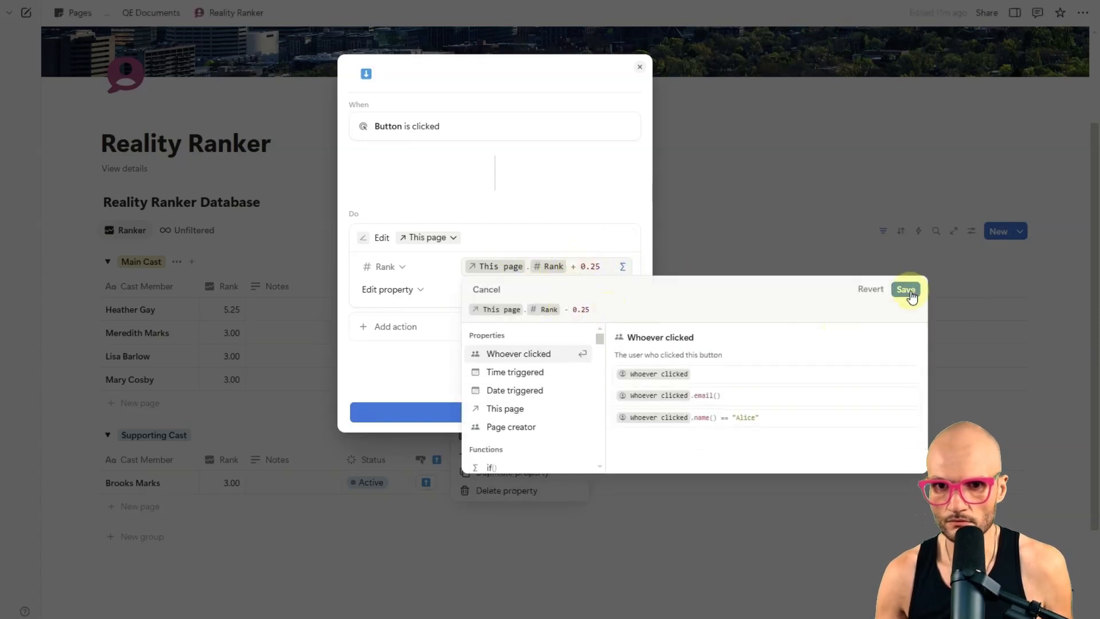
left_click(523, 412)
left_click(490, 237)
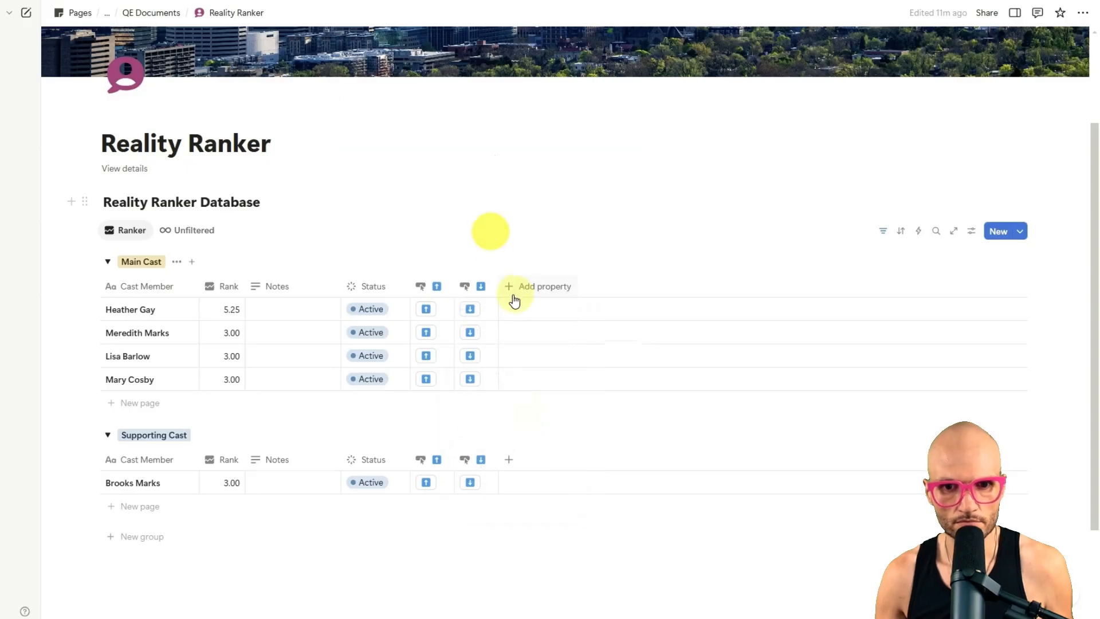
Step: Lower Heather Gay's Rank to 3 with the down-arrow button, and move both button columns between Notes and Status
left_click(469, 308)
left_click_drag(436, 294, 261, 287)
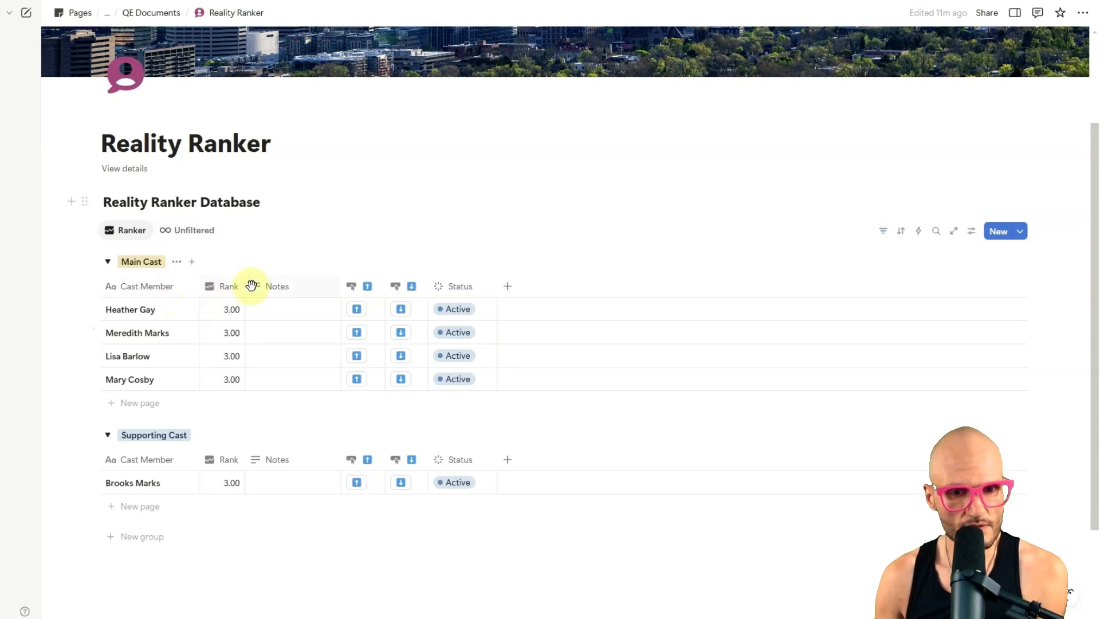
Step: Freeze the table columns up to and including Rank in the Ranker view
left_click(273, 290)
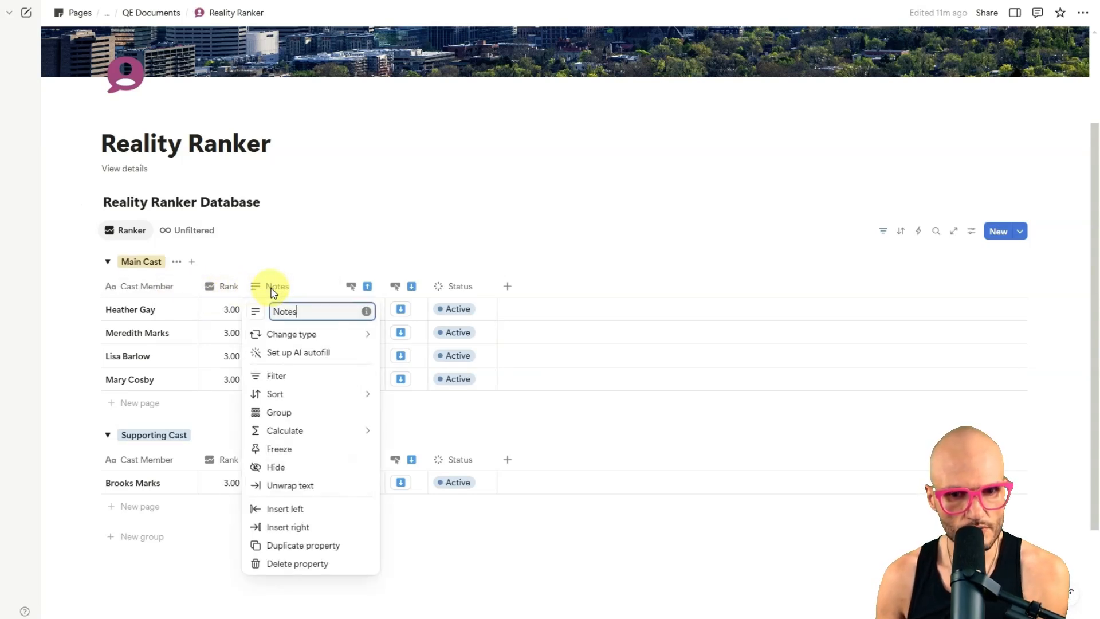
left_click(311, 450)
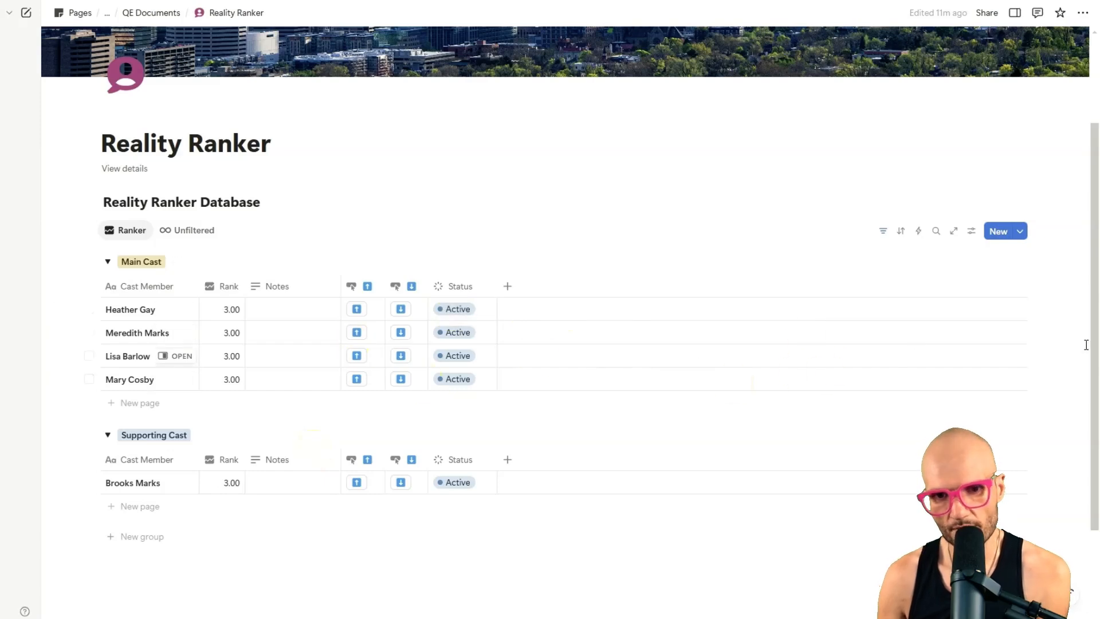
left_click(214, 286)
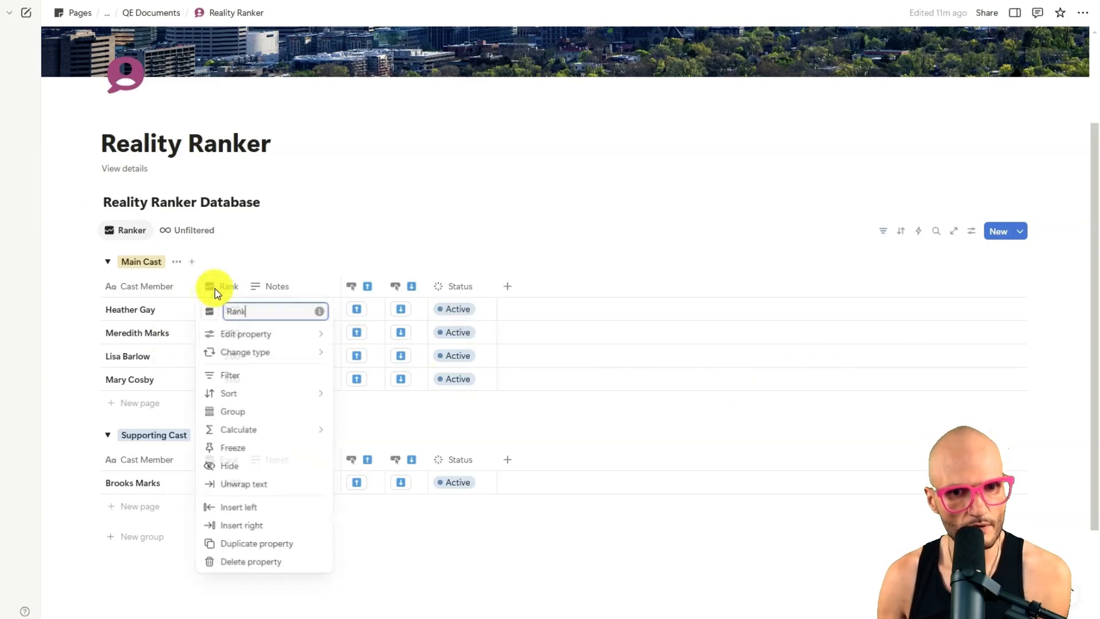
left_click(278, 450)
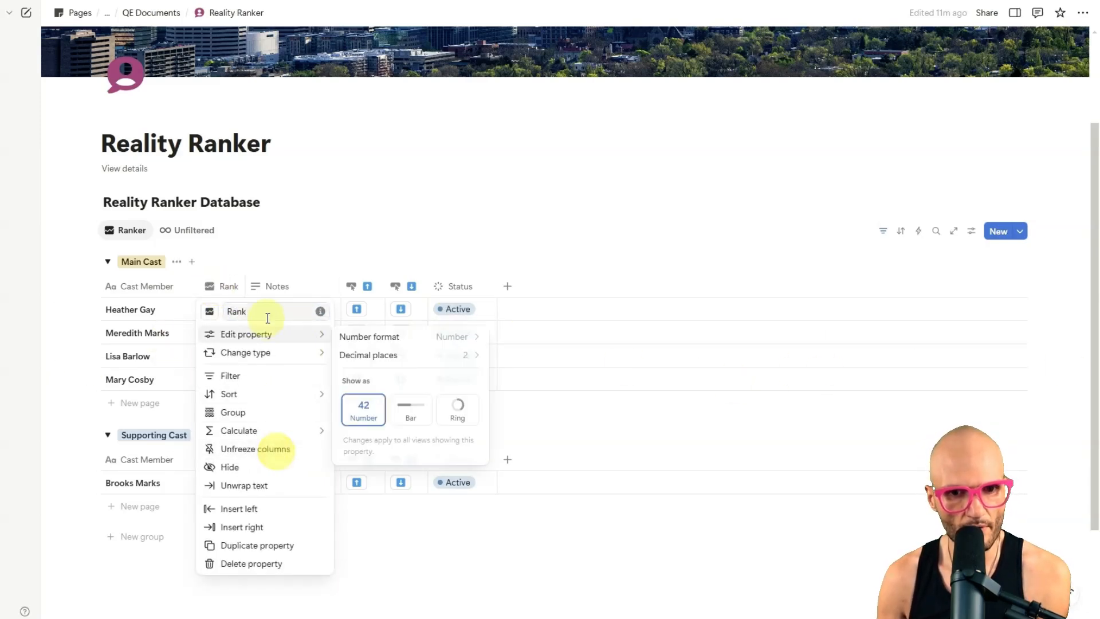
left_click(236, 241)
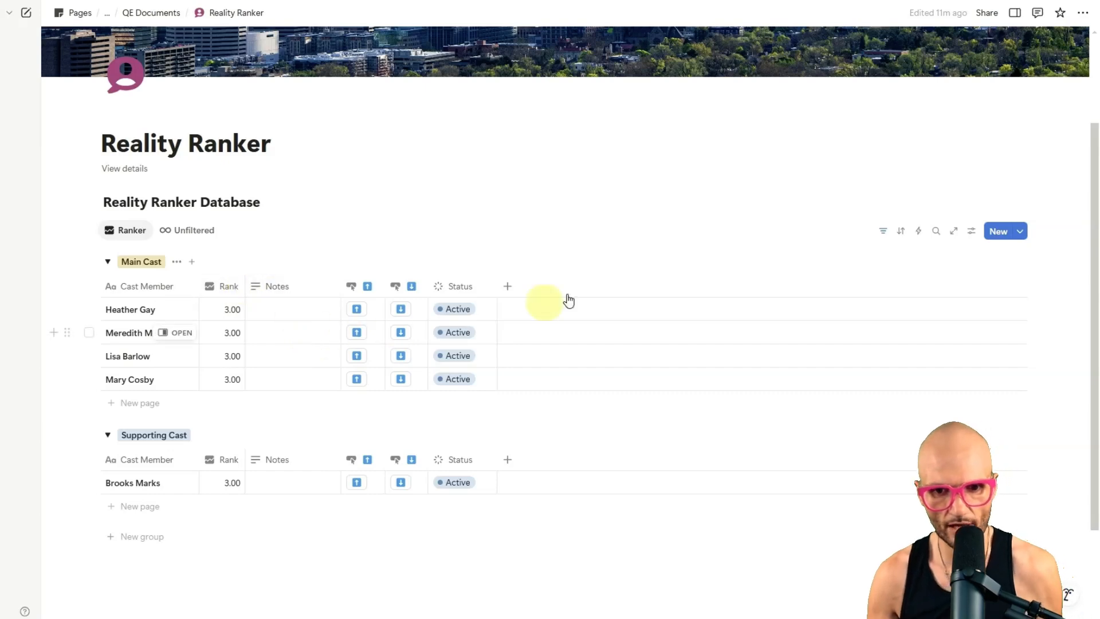
Step: Widen the Status column temporarily and scroll the table sideways to test the frozen Cast Member and Rank columns
left_click_drag(496, 285, 1037, 292)
scroll(476, 365, "right", 2)
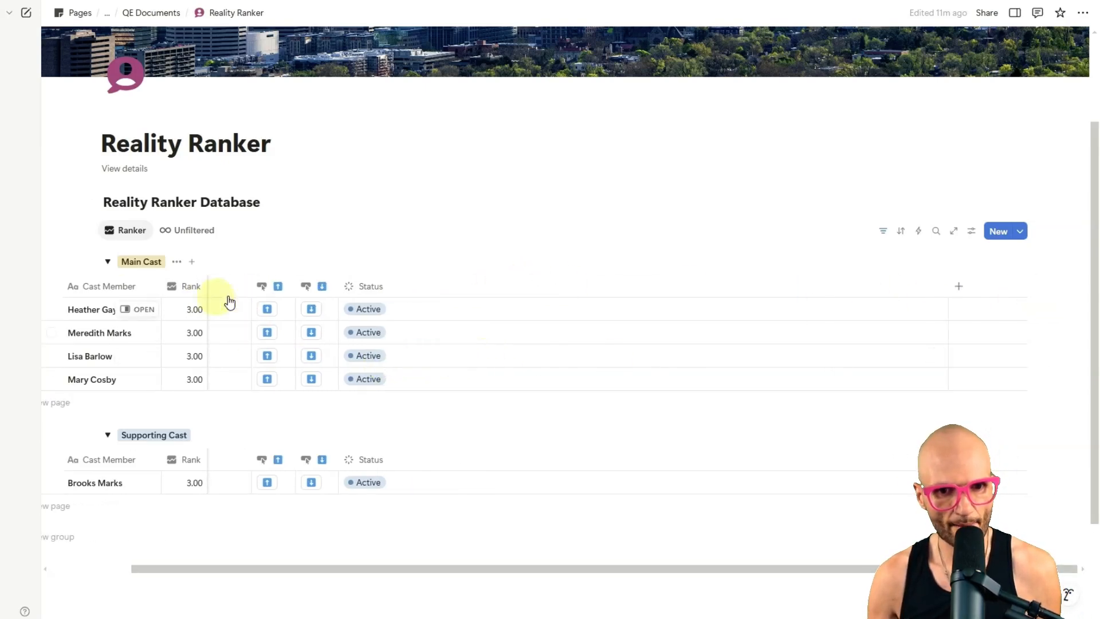
scroll(287, 354, "left", 2)
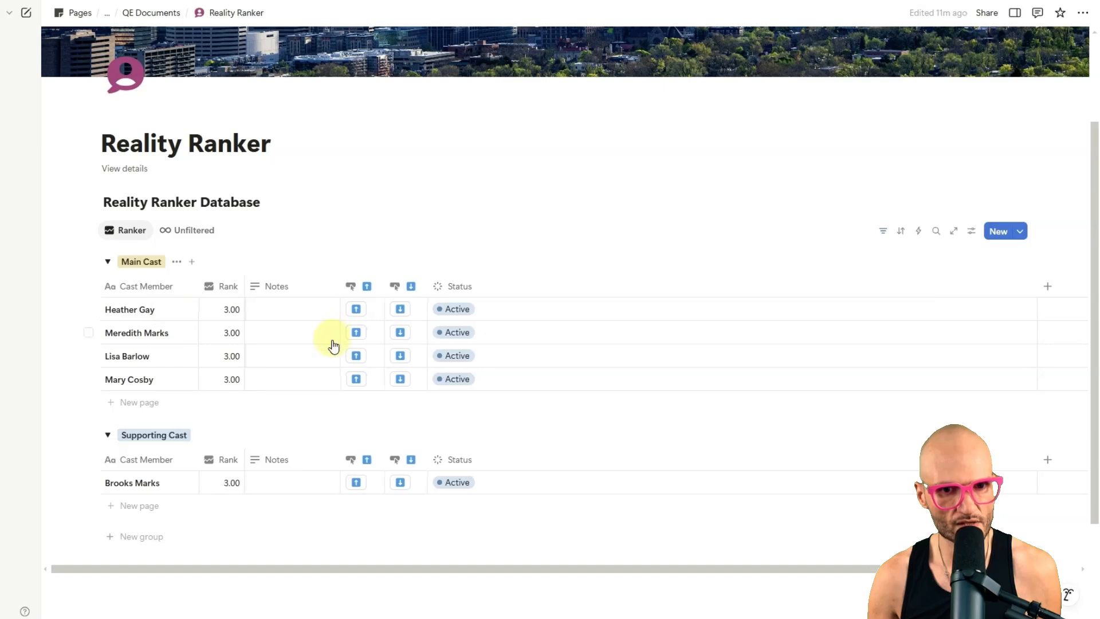
scroll(361, 347, "right", 2)
scroll(382, 357, "left", 2)
scroll(389, 359, "right", 2)
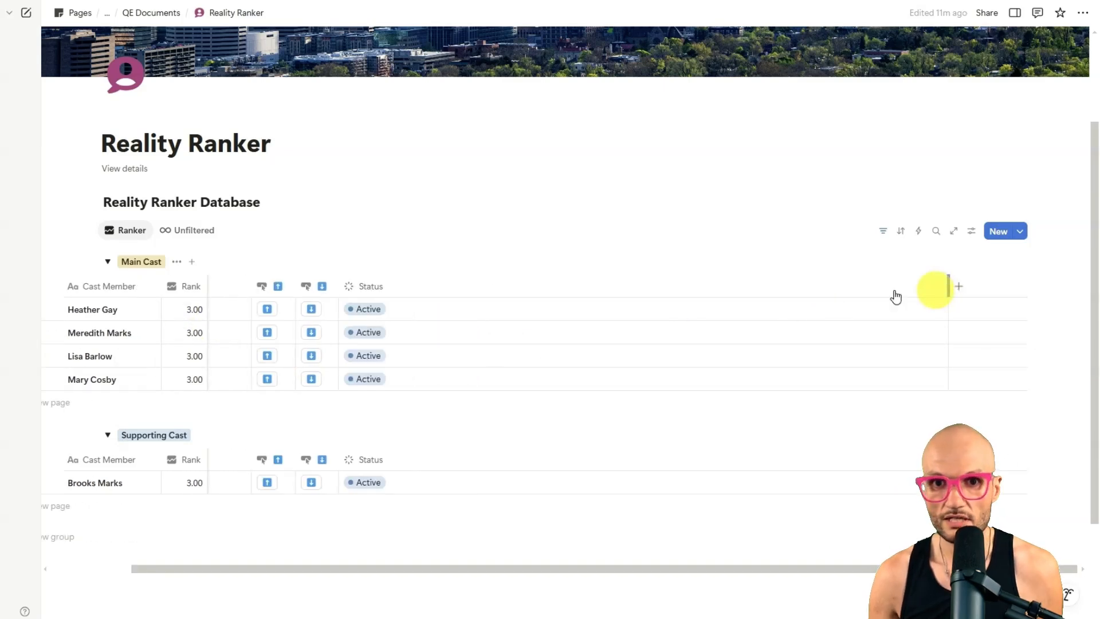
scroll(452, 295, "left", 2)
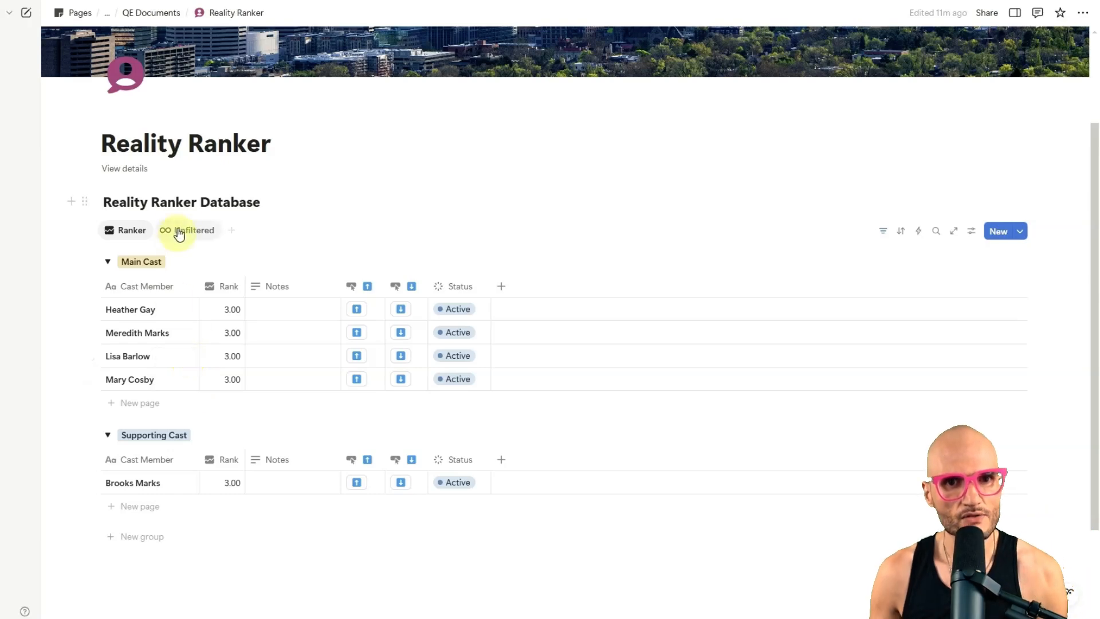
Step: Add a Chart view to the Reality Ranker Database and place it between the Ranker and Unfiltered views
left_click(232, 235)
left_click(319, 327)
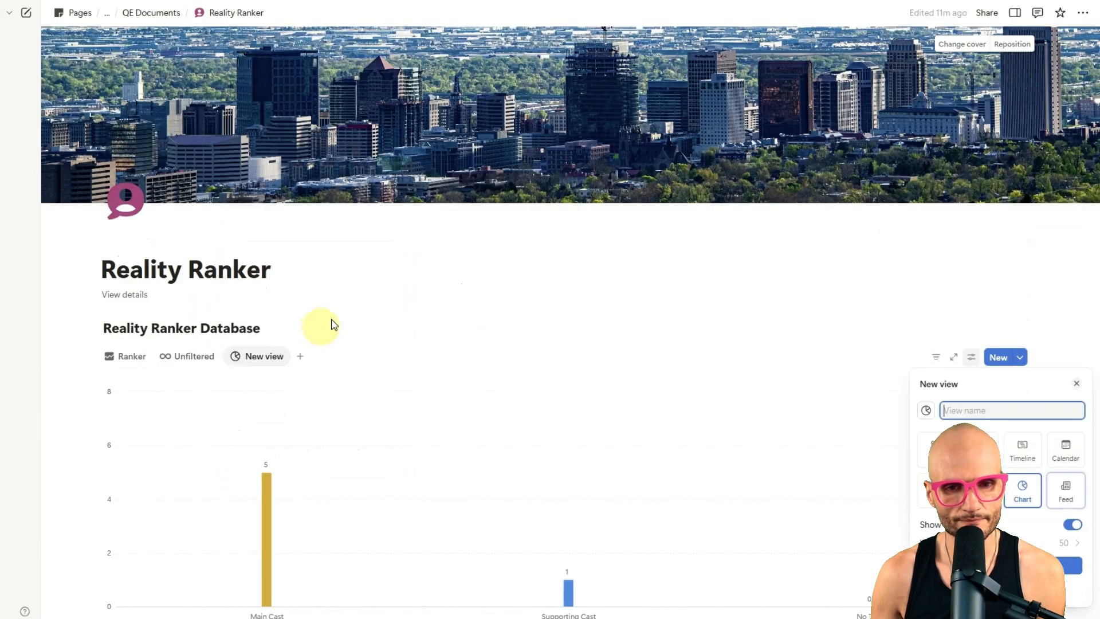
left_click(378, 294)
scroll(383, 298, "down", 3)
scroll(378, 295, "up", 1)
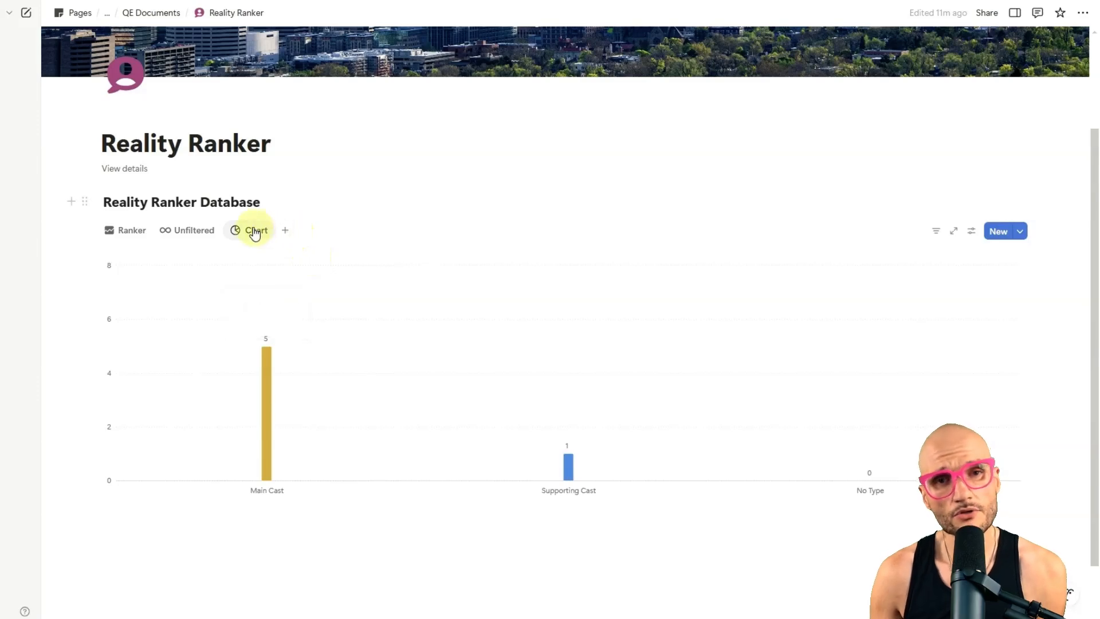
left_click_drag(255, 234, 169, 232)
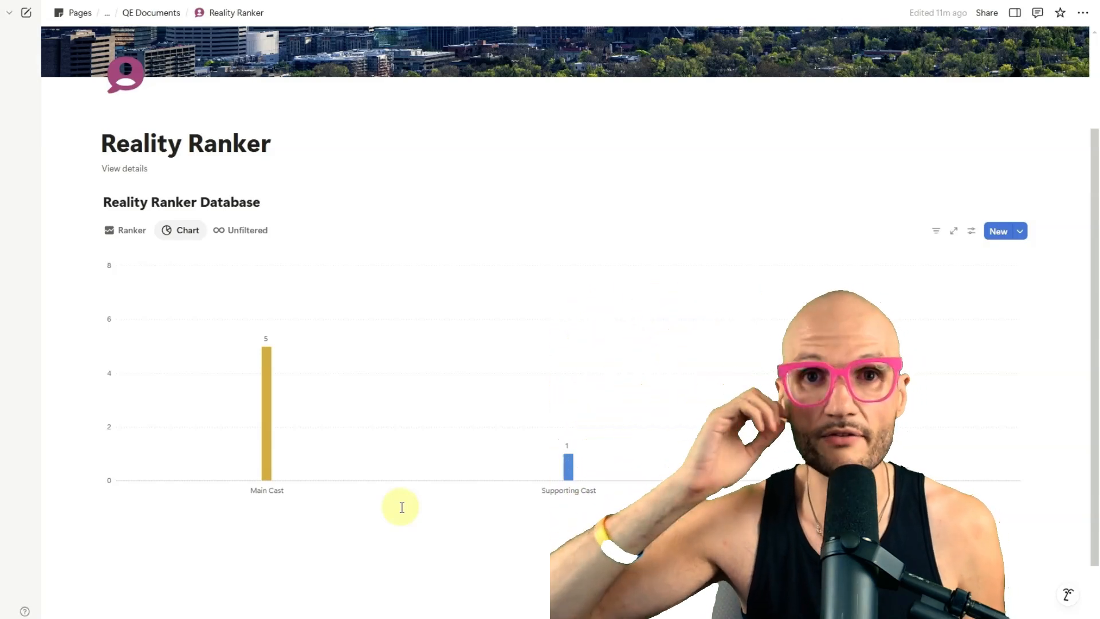
Step: Configure the chart to show Cast Member on the X axis and Rank values on the Y axis
mouse_move(218, 331)
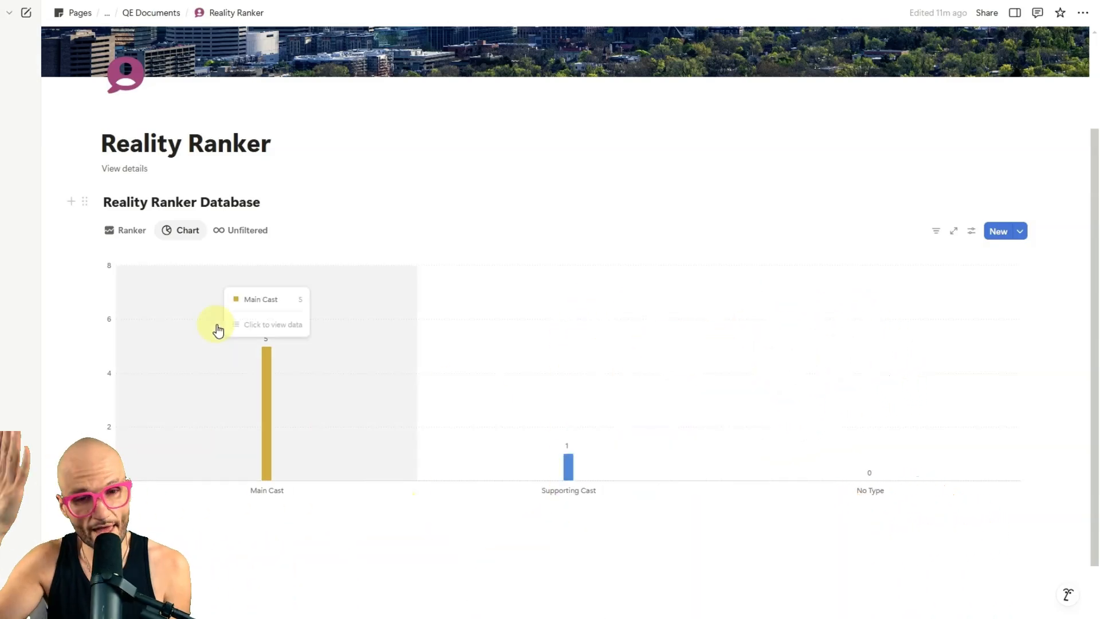
left_click(970, 234)
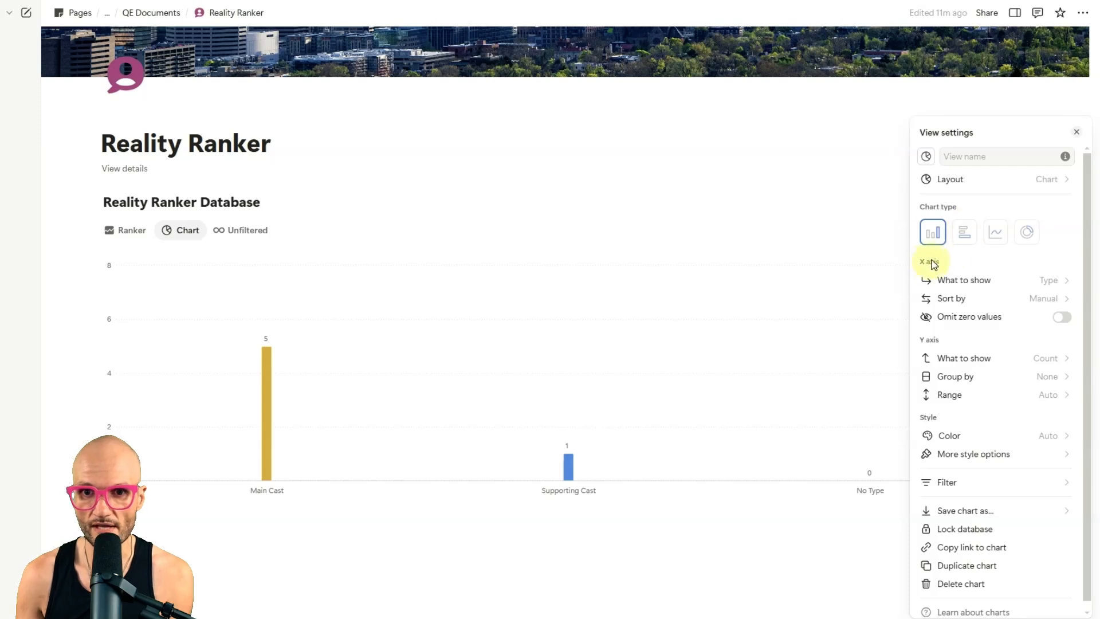
left_click(1002, 282)
left_click(986, 302)
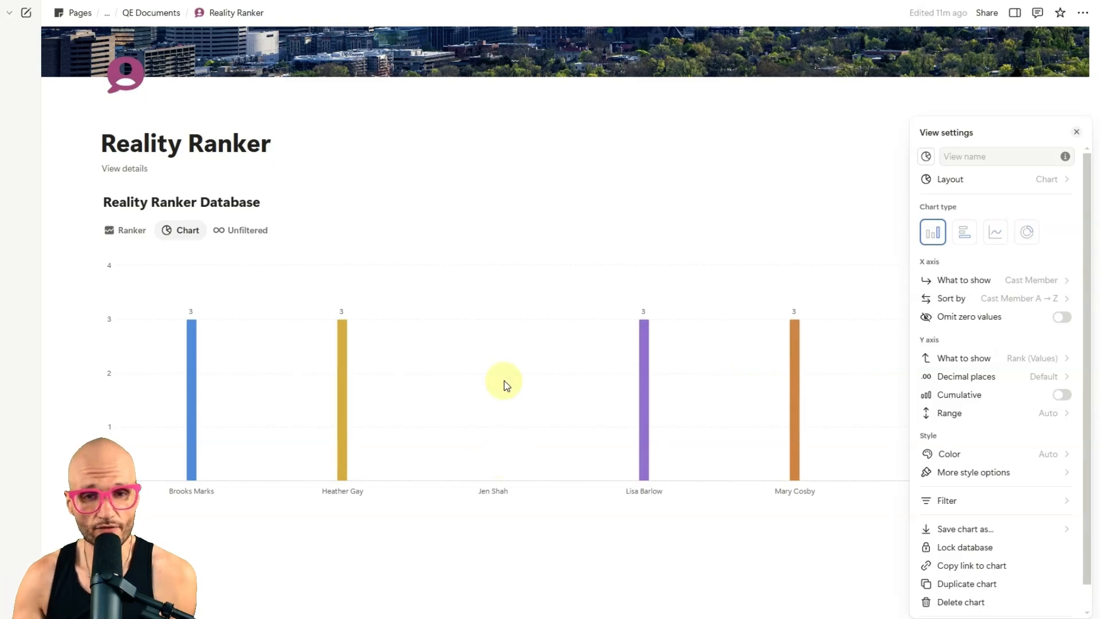
left_click(565, 246)
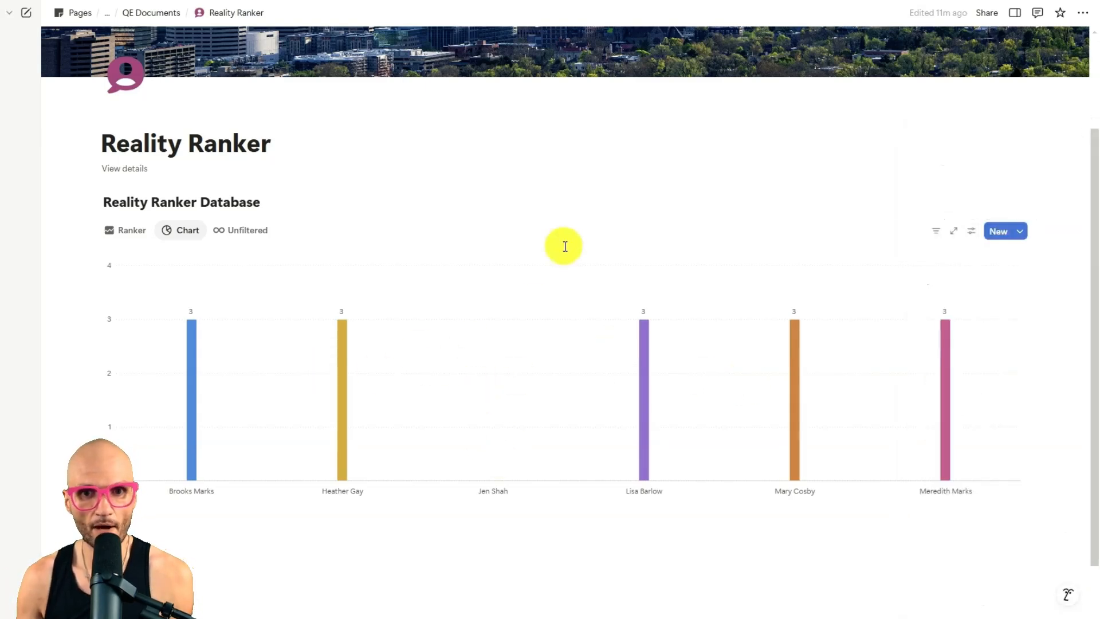
Step: In the Ranker view, use the arrow buttons to raise Heather Gay's Rank to 5.00 and lower Meredith Marks's to 1.75
left_click(121, 235)
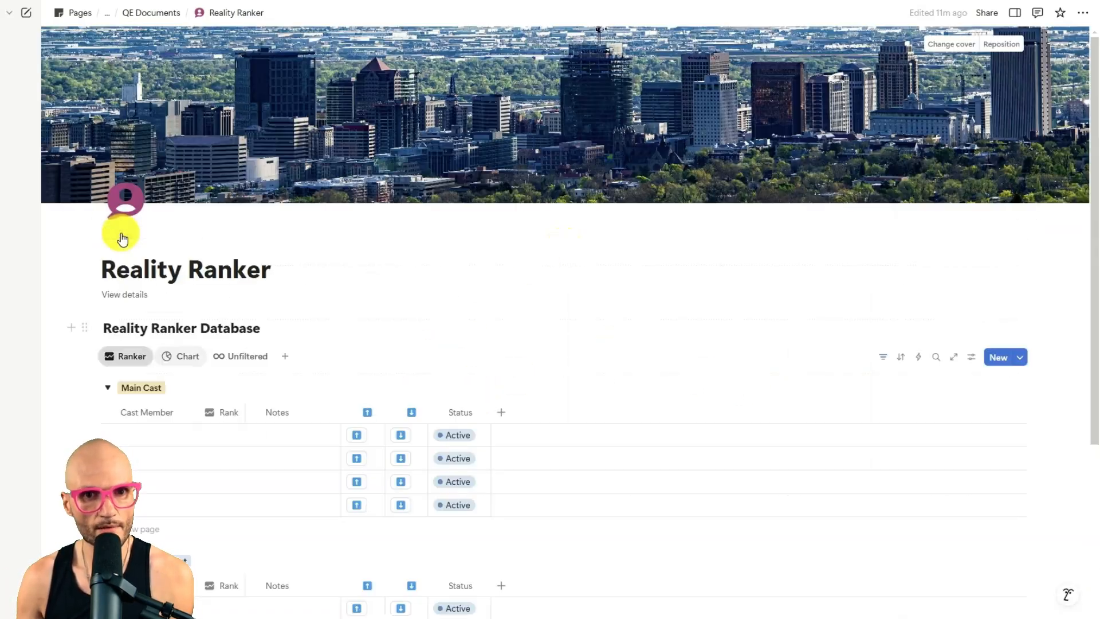
scroll(347, 344, "down", 2)
left_click(357, 310)
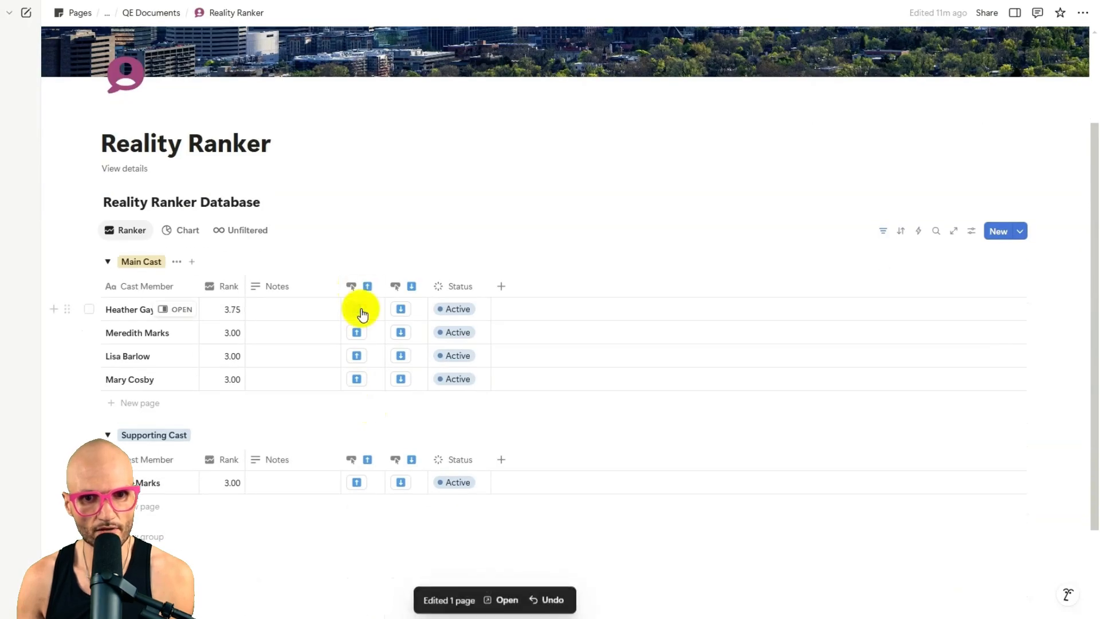
left_click(359, 310)
left_click(359, 310)
left_click(359, 310)
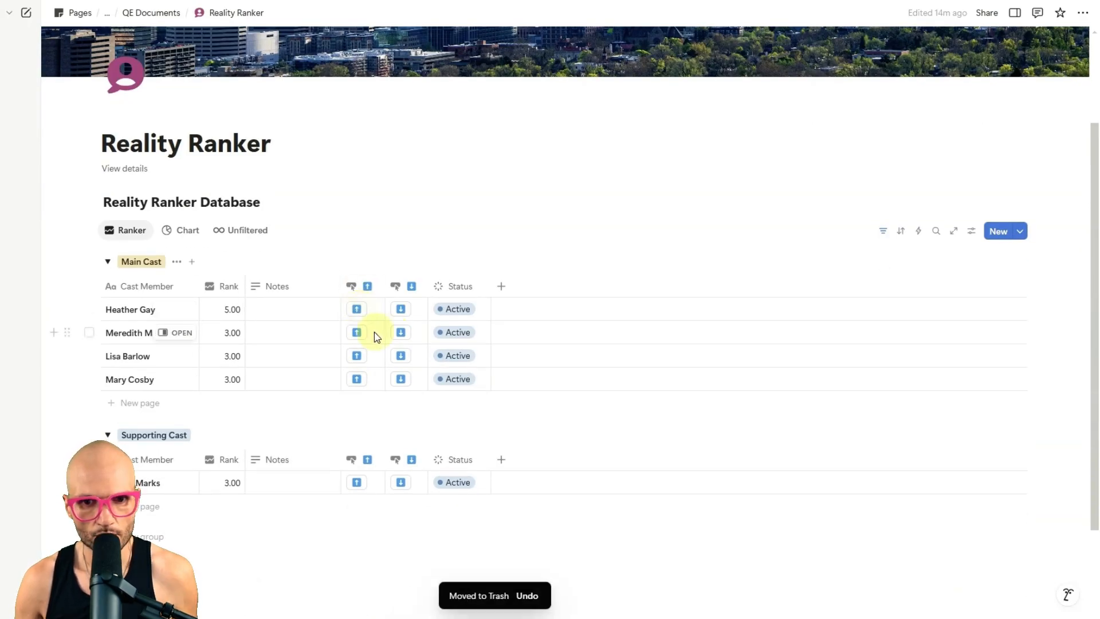
left_click(401, 333)
left_click(401, 333)
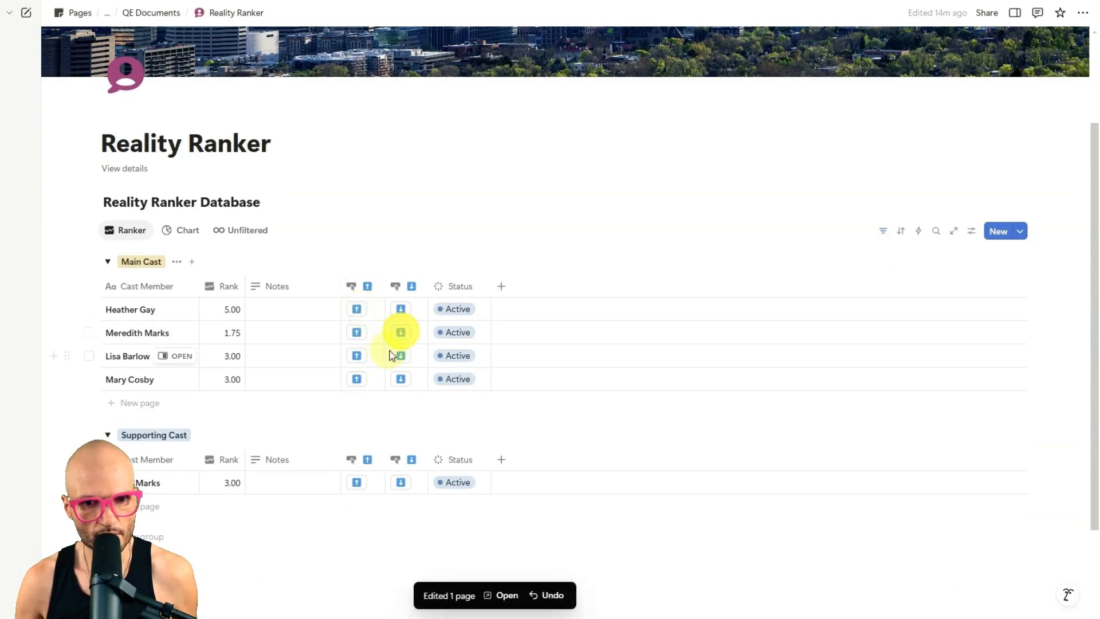
Step: Use the arrow buttons to bring Lisa Barlow's Rank to 0.75 and Mary Cosby's Rank to 2.25
left_click(400, 356)
left_click(401, 356)
left_click(400, 356)
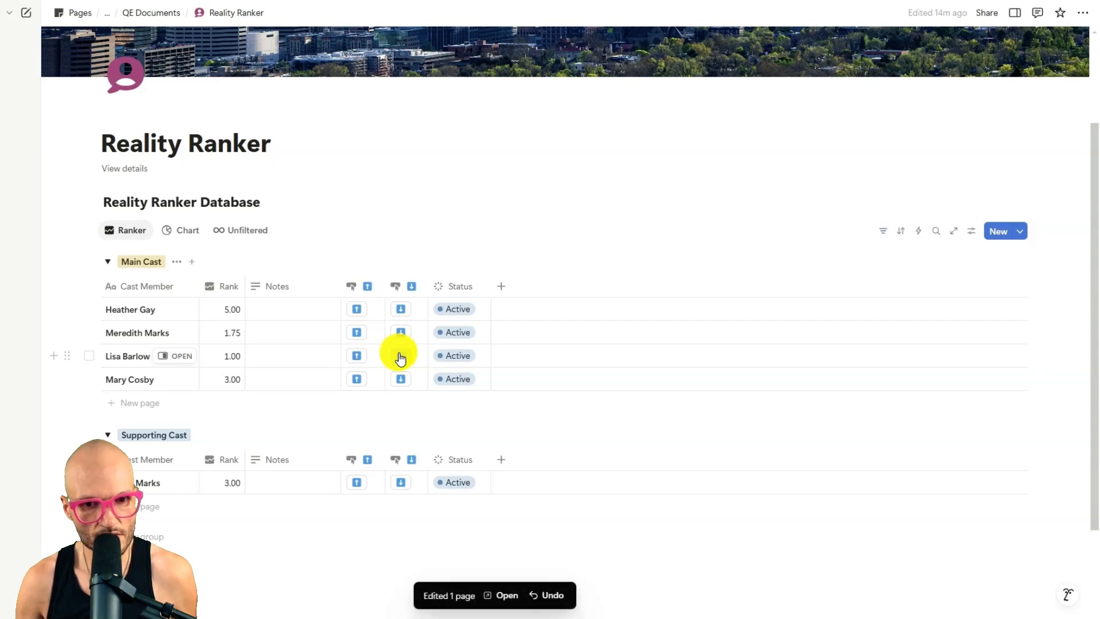
left_click(400, 355)
left_click(356, 380)
left_click(407, 380)
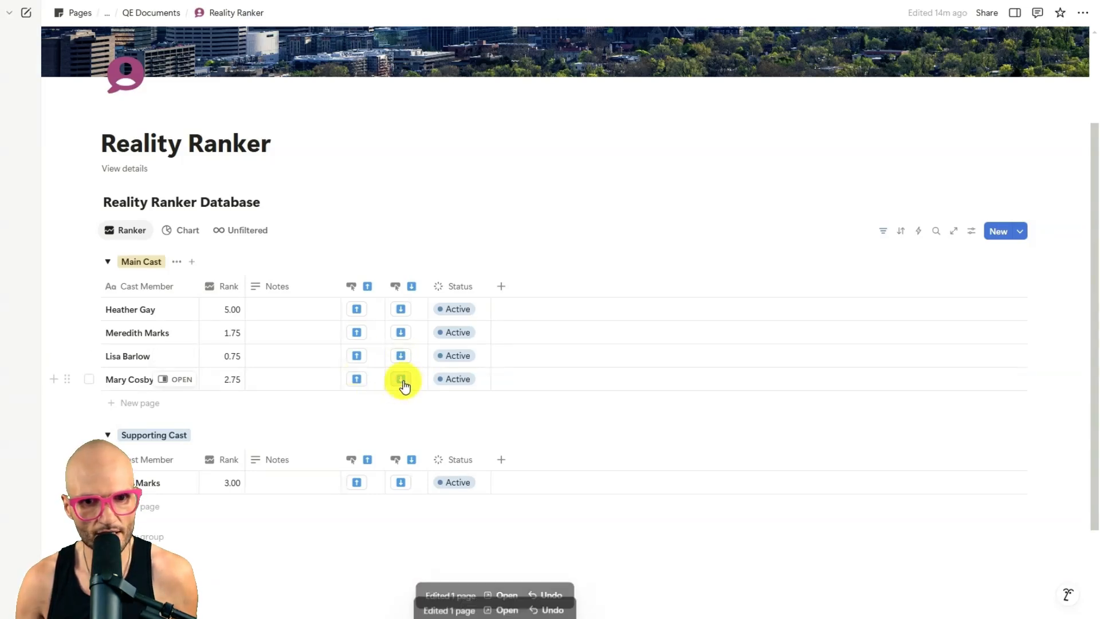
left_click(403, 380)
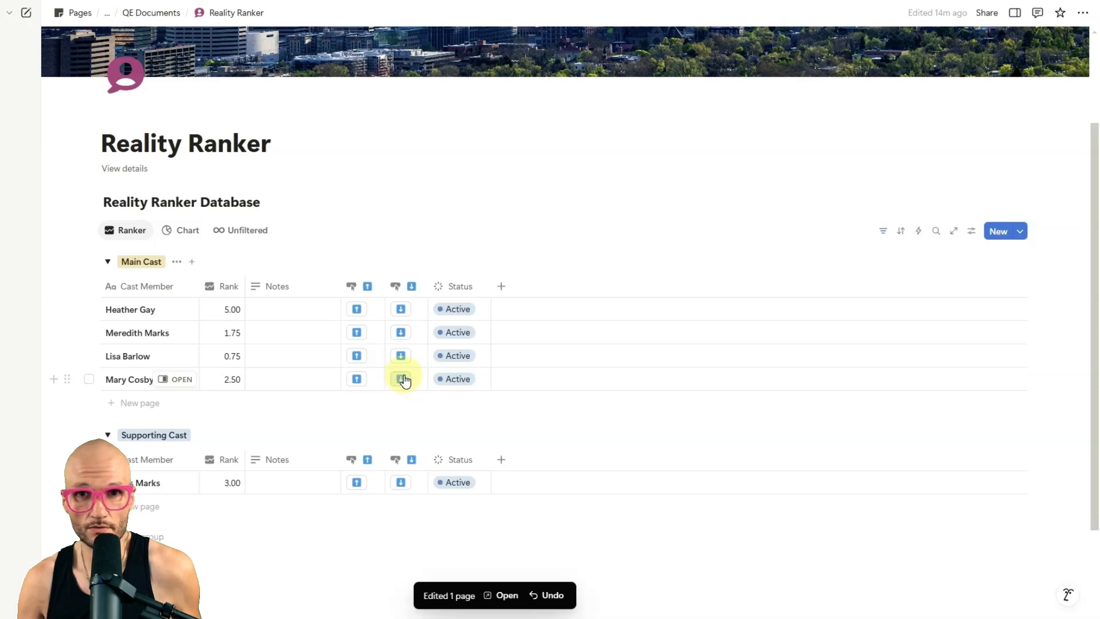
left_click(408, 381)
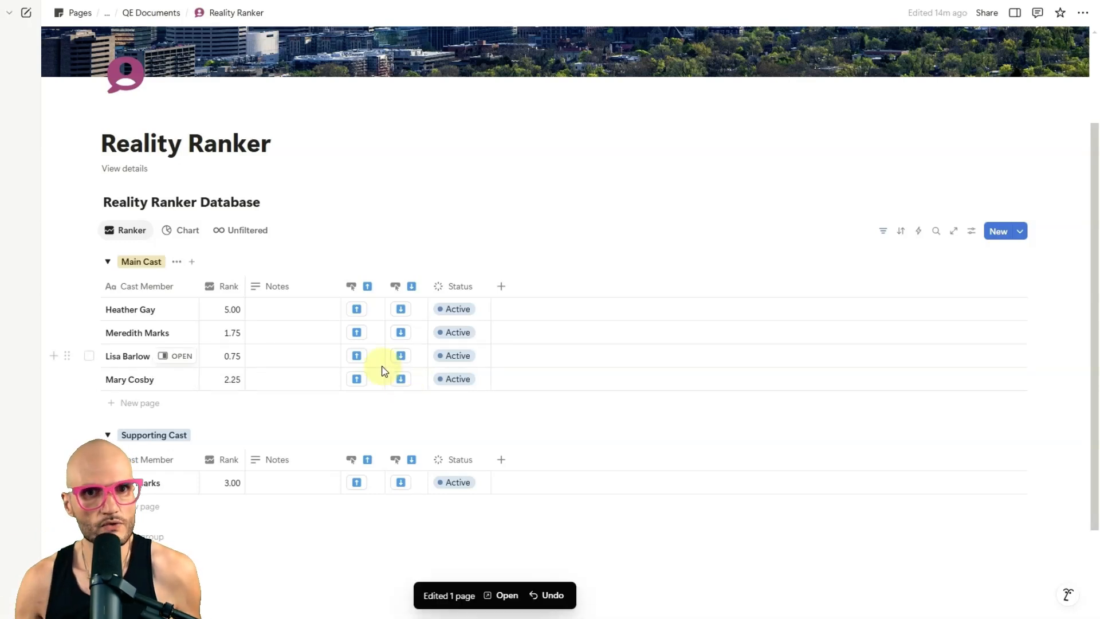
Step: Check the chart for cast members without a bar, and set Jen Shah's Rank to 0 in the Unfiltered view
left_click(184, 231)
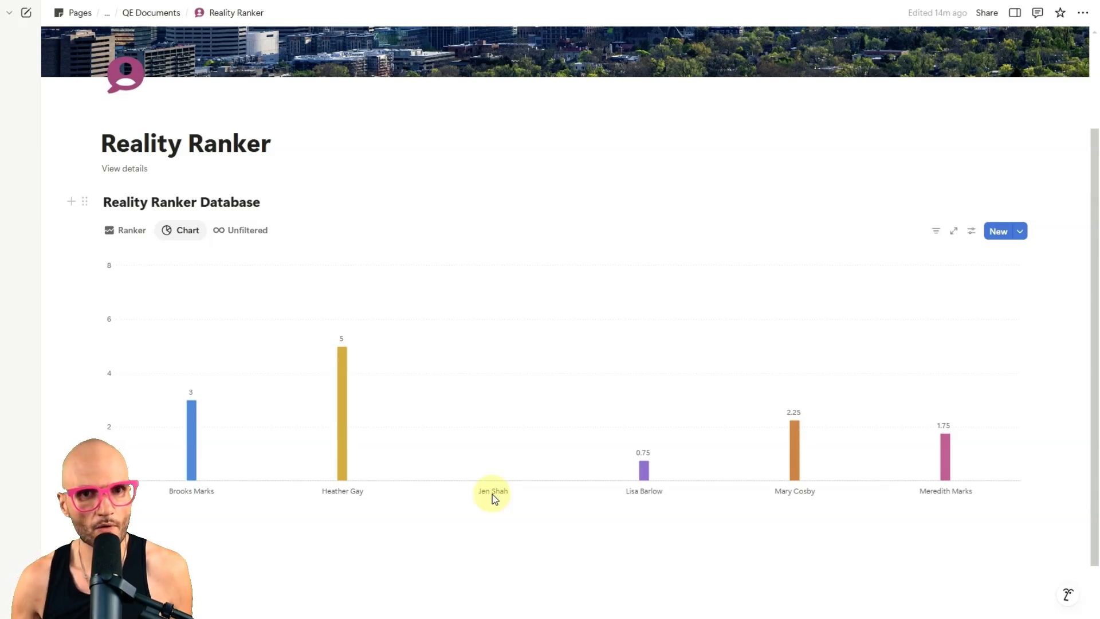
left_click(235, 231)
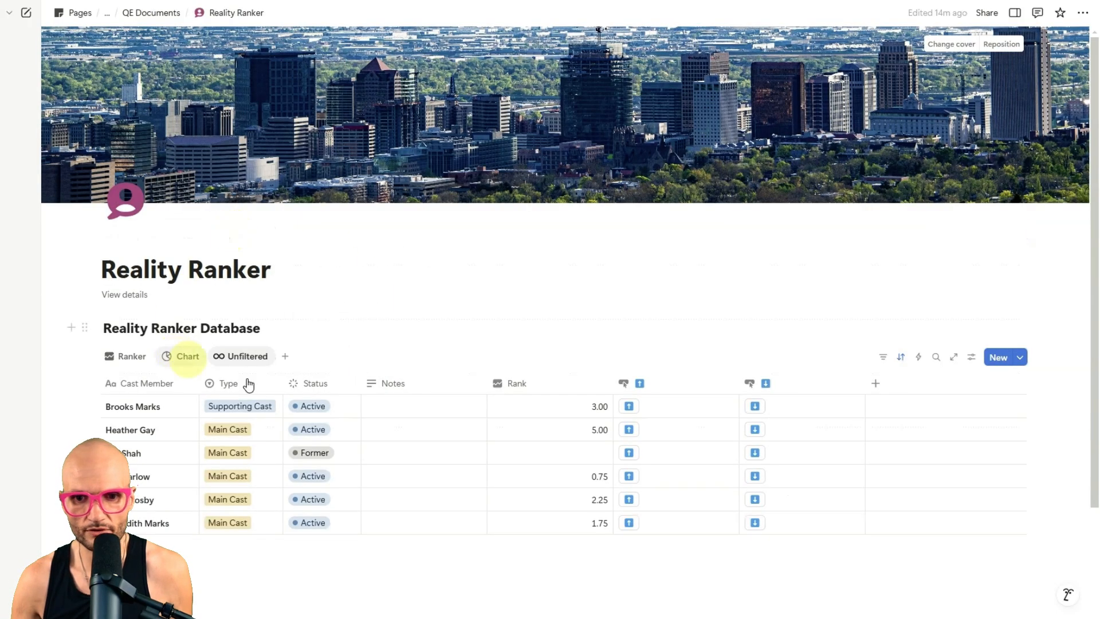
left_click(565, 451)
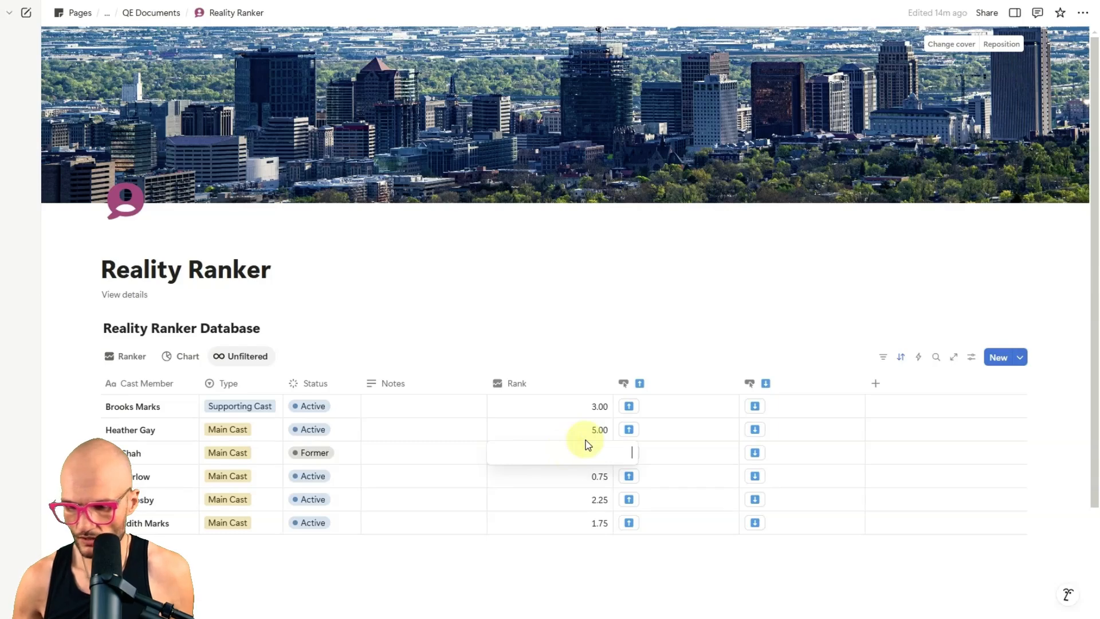
type("0")
key("Return")
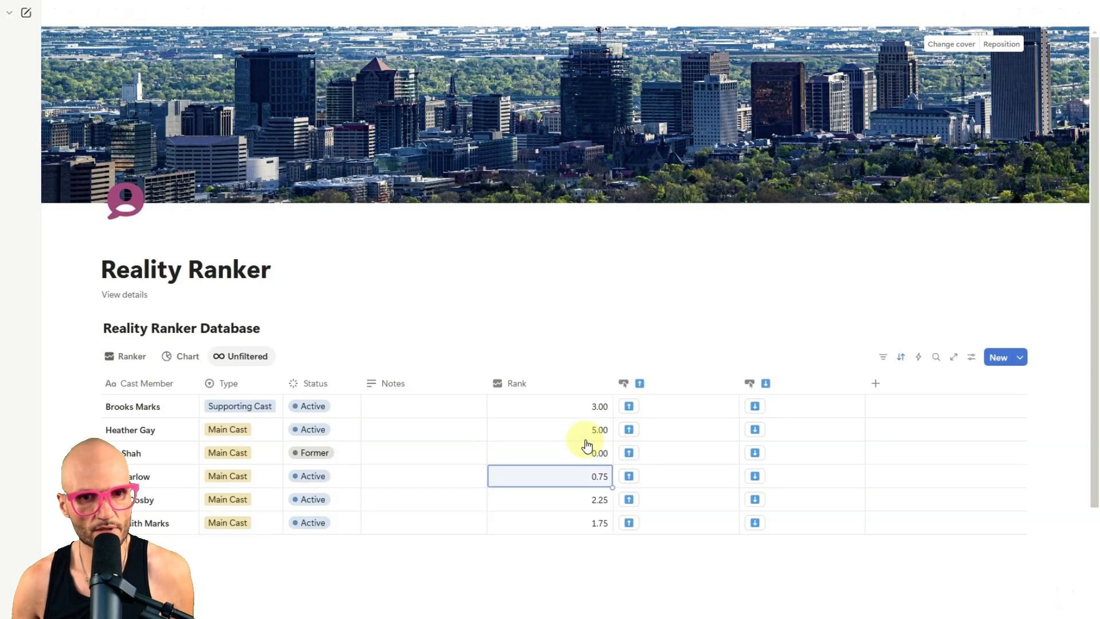
Step: Change the Chart view to a horizontal bar chart sorted by Rank High → Low
left_click(176, 360)
scroll(275, 343, "down", 2)
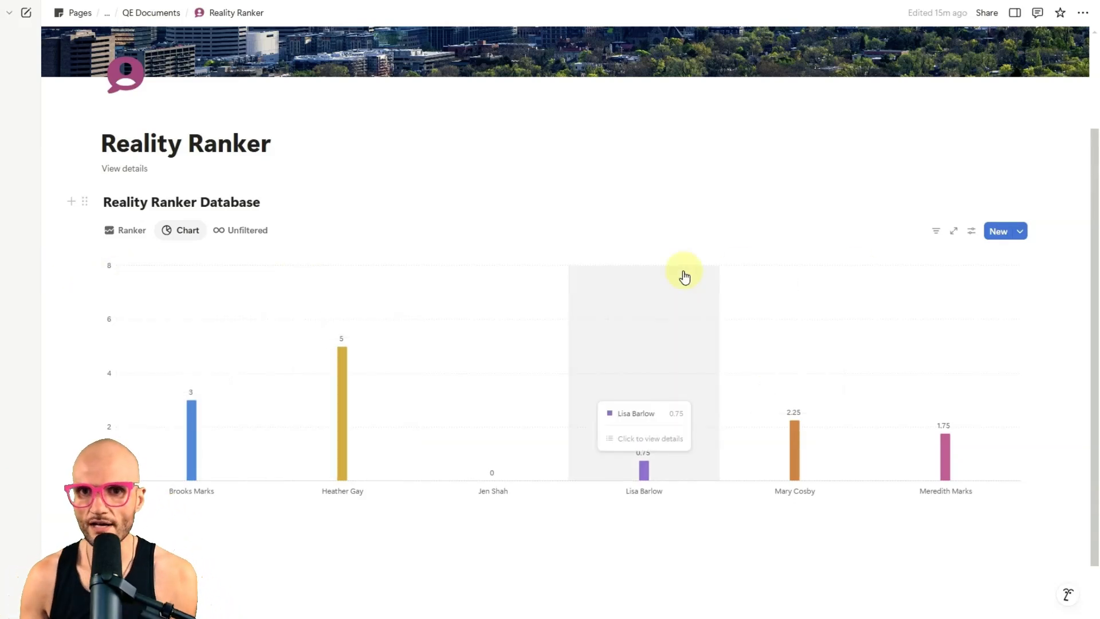
left_click(969, 234)
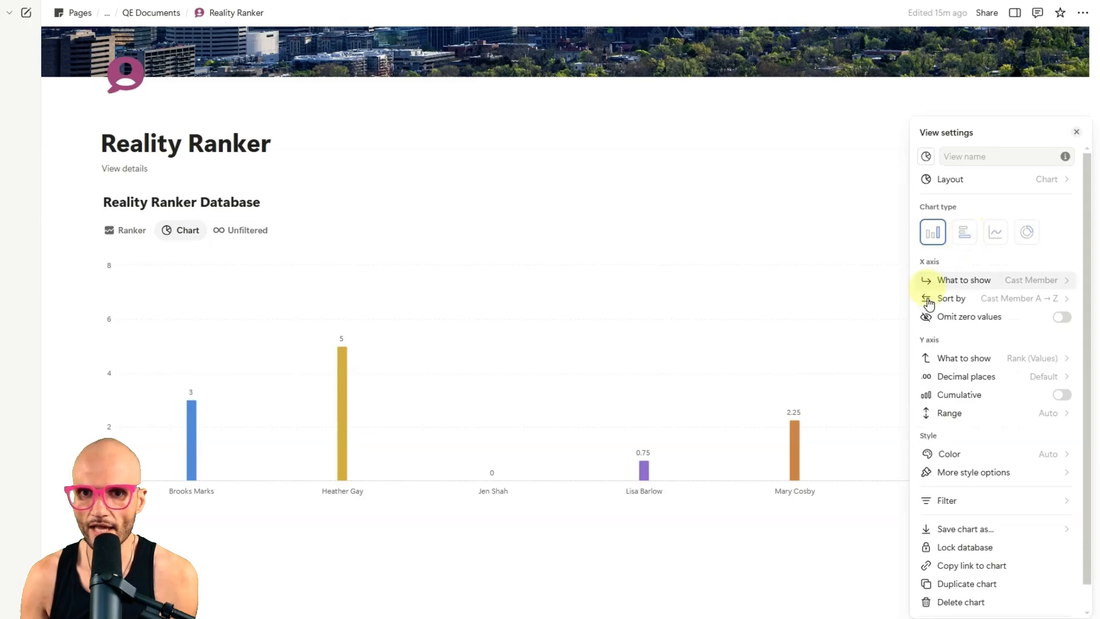
left_click(972, 242)
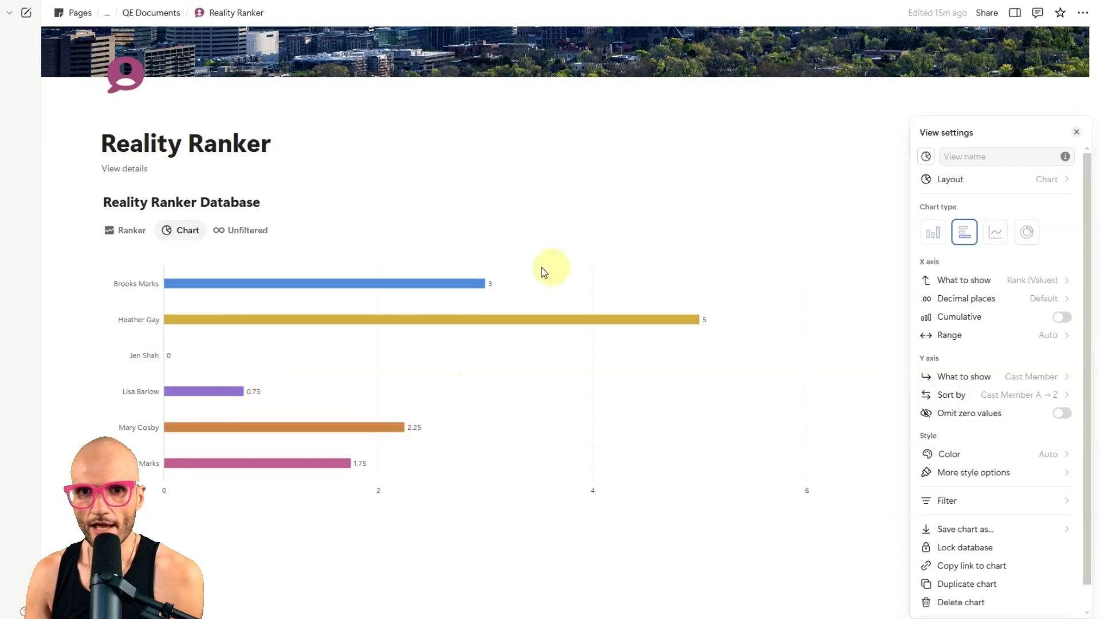
left_click(991, 394)
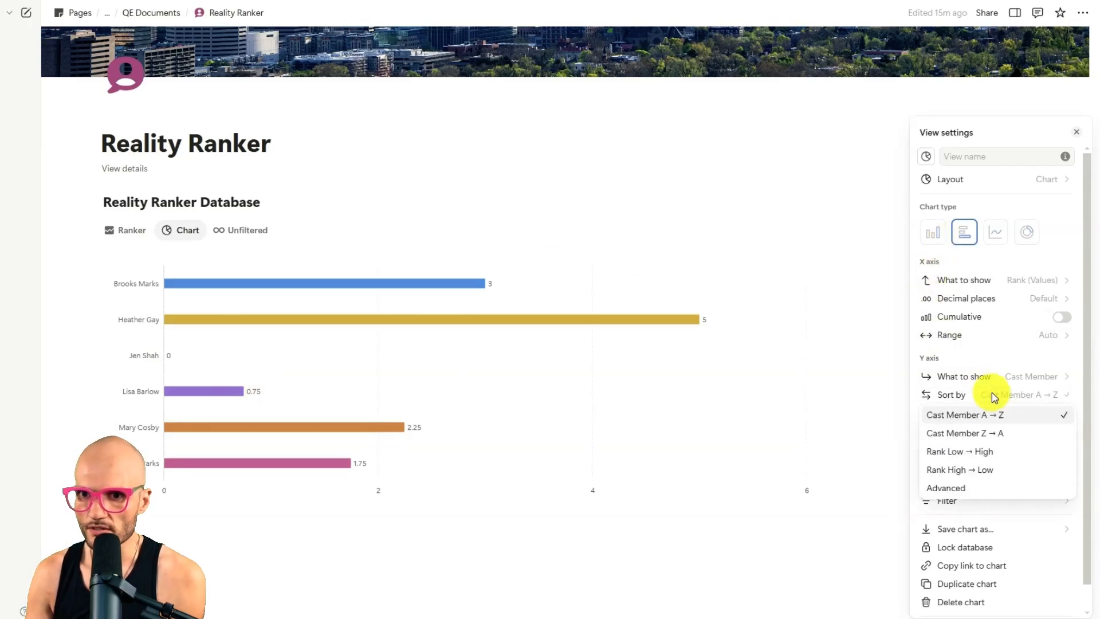
left_click(1007, 469)
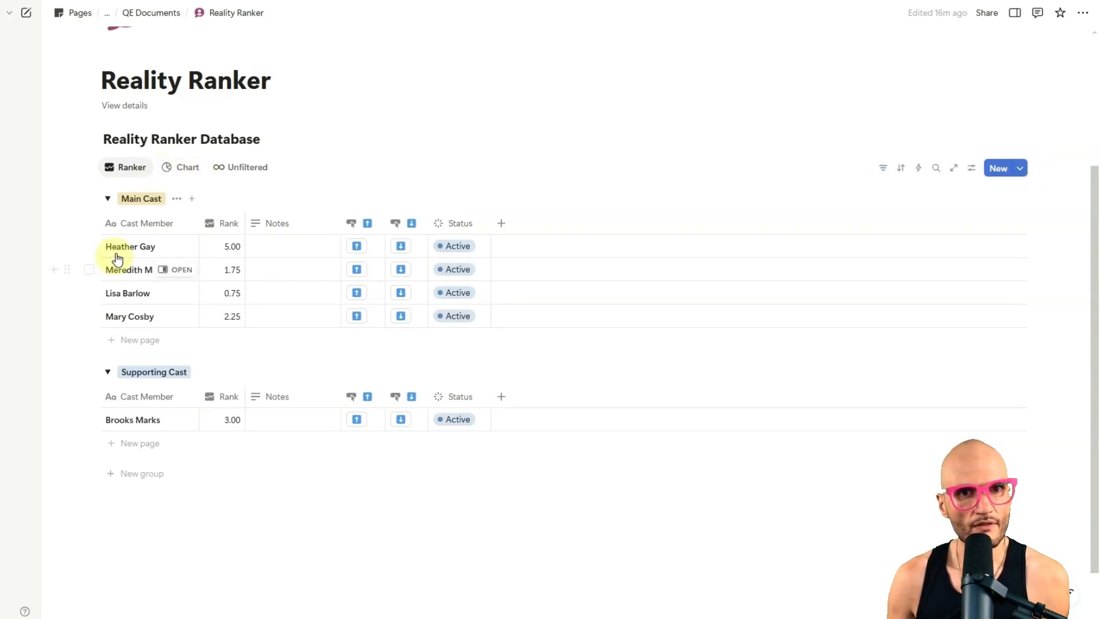
Step: Review the cast order in the sorted Chart view and return to the Ranker view
left_click(166, 170)
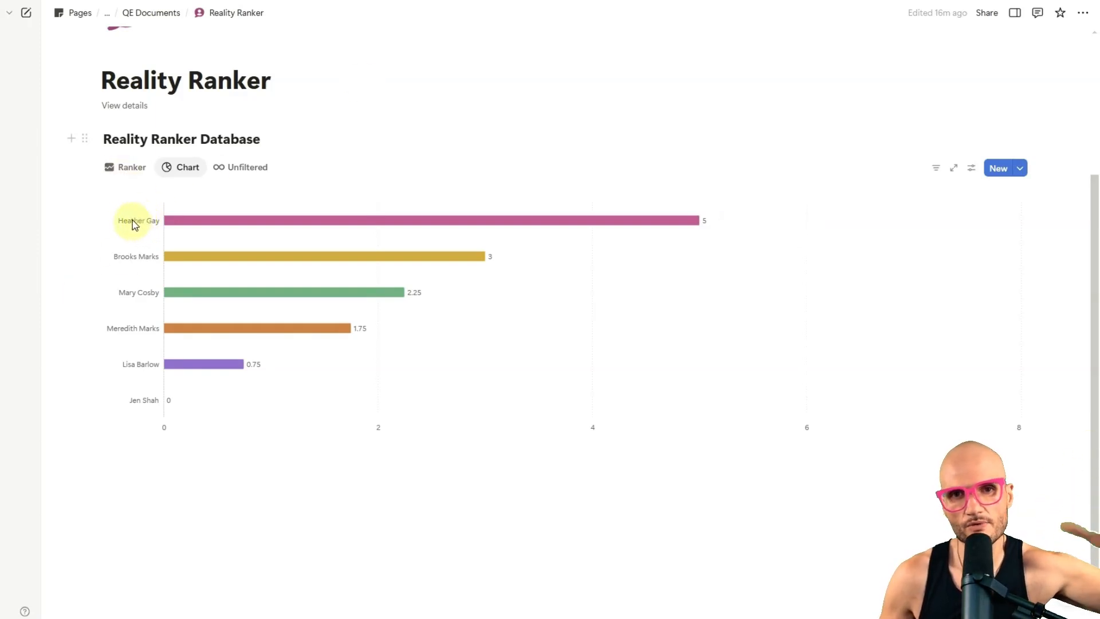
left_click(127, 169)
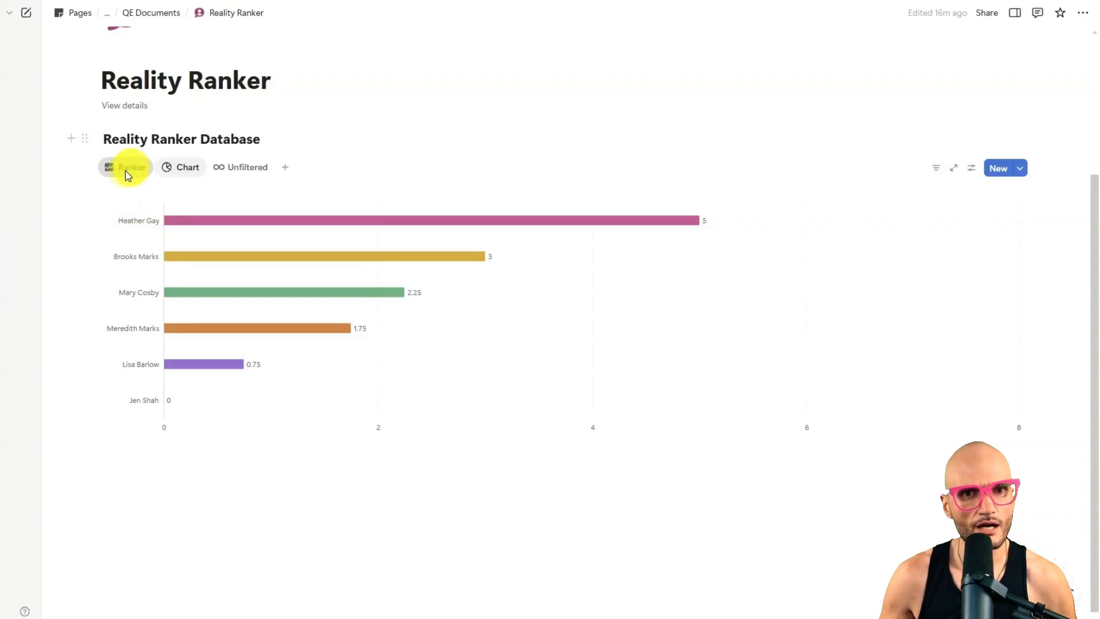
Step: Use the down button to bring Brooks Marks' Rank to 1.50 in the Ranker view
scroll(309, 326, "down", 3)
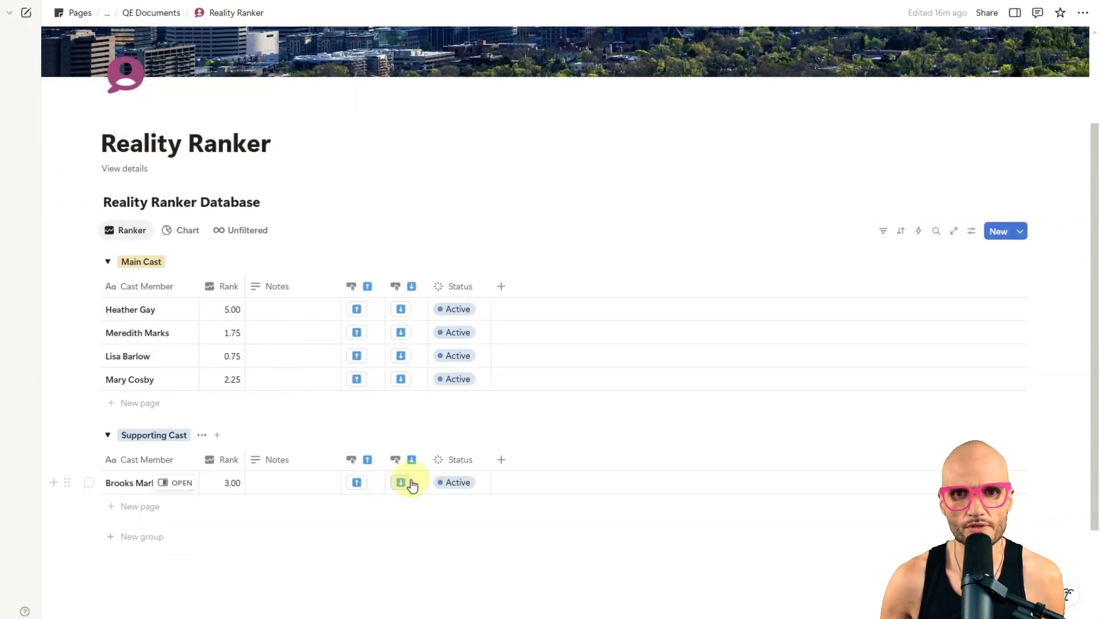
left_click(403, 483)
left_click(401, 483)
left_click(401, 482)
left_click(401, 483)
left_click(401, 483)
left_click(401, 483)
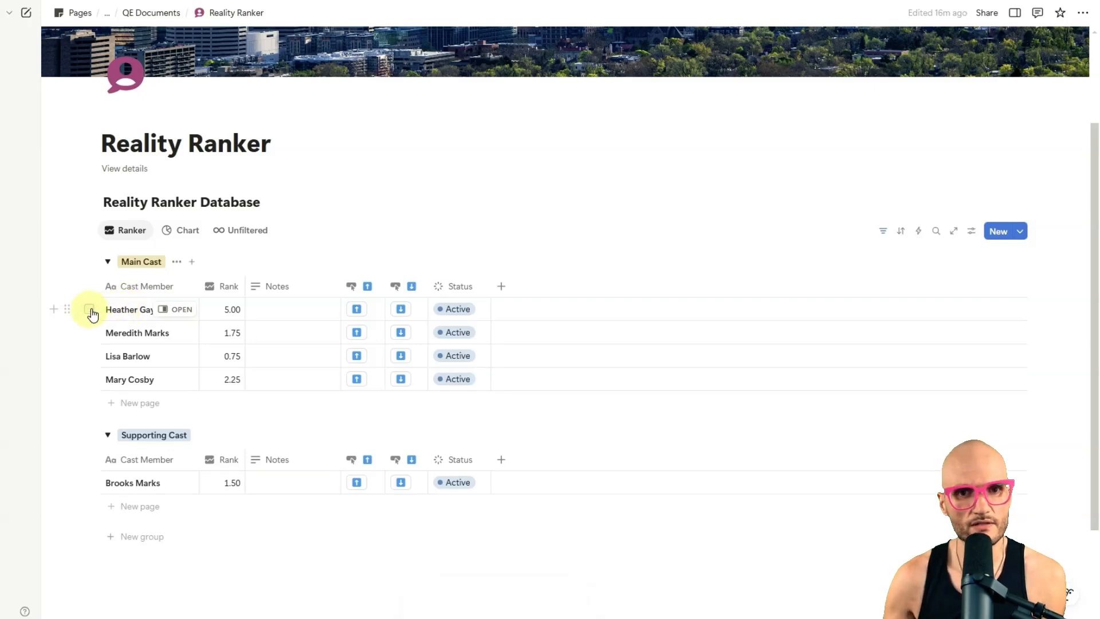
Step: Give Heather Gay's page a yellow user speech bubble icon and close the page
left_click(166, 310)
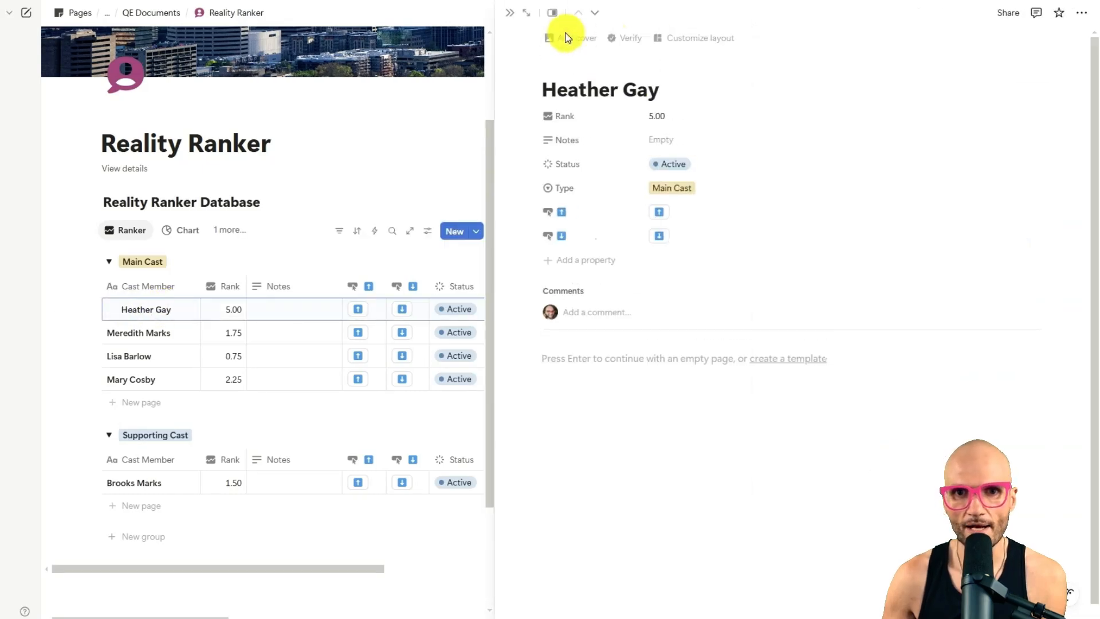
left_click(567, 38)
left_click(477, 90)
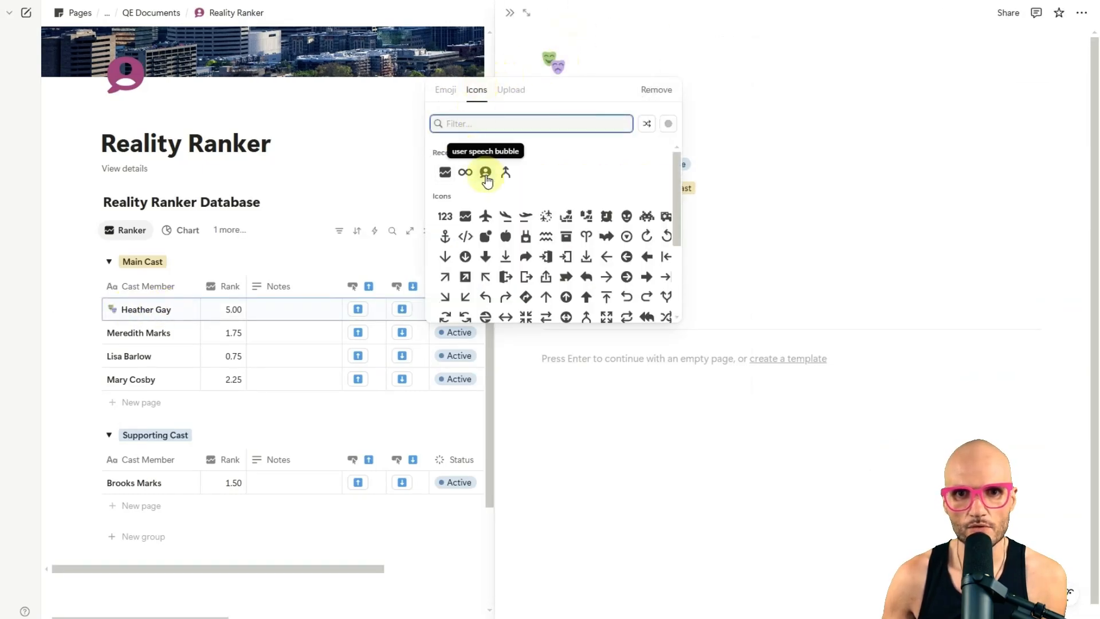
mouse_move(486, 175)
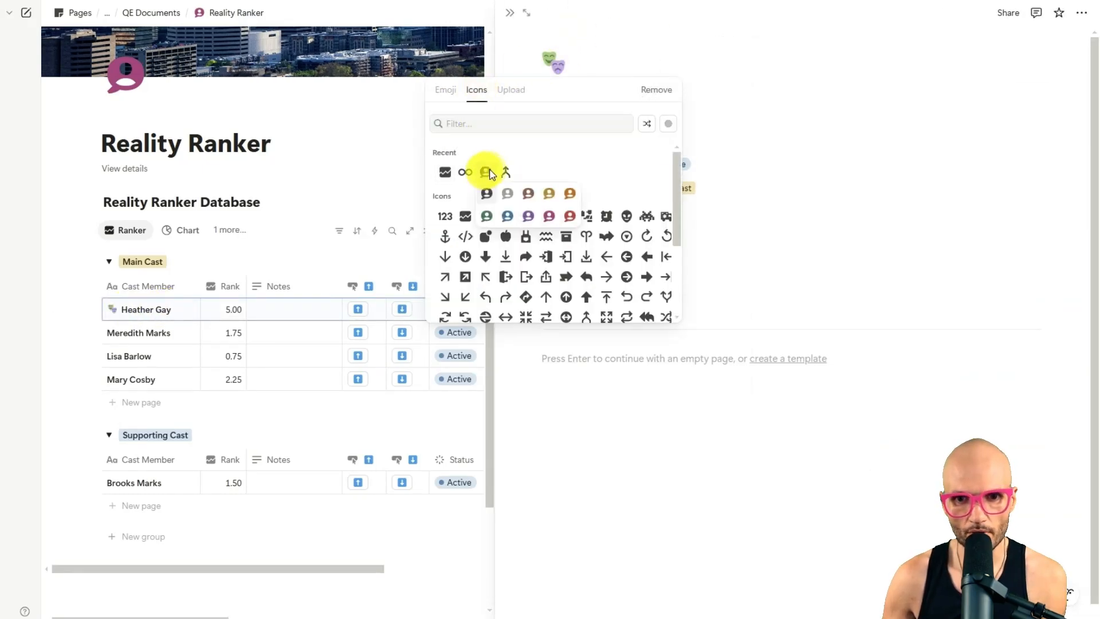
left_click(545, 189)
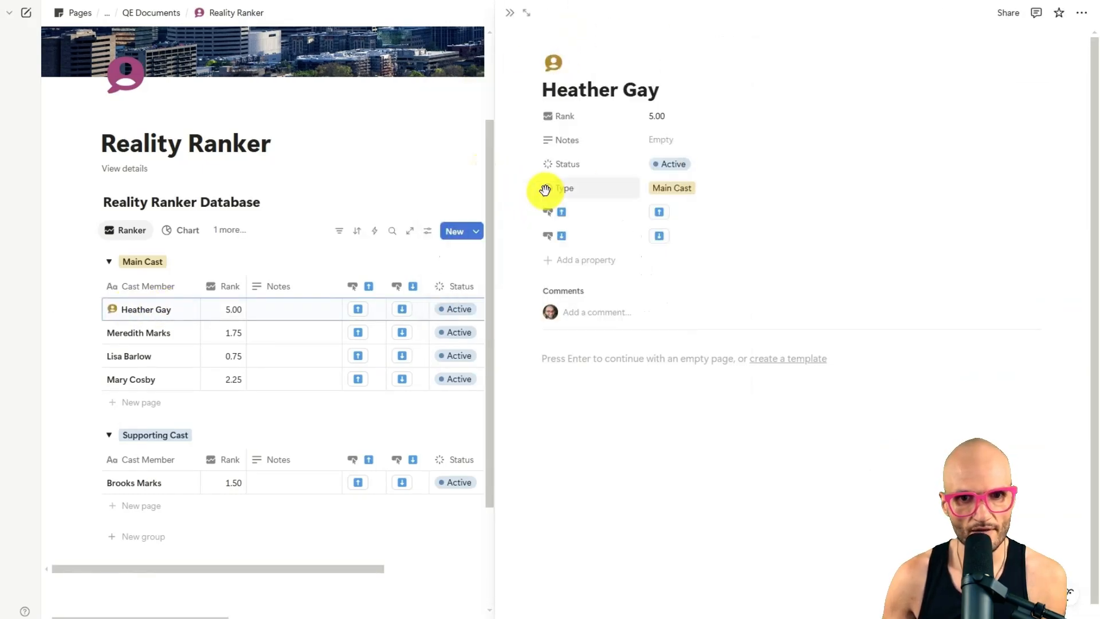
left_click(508, 14)
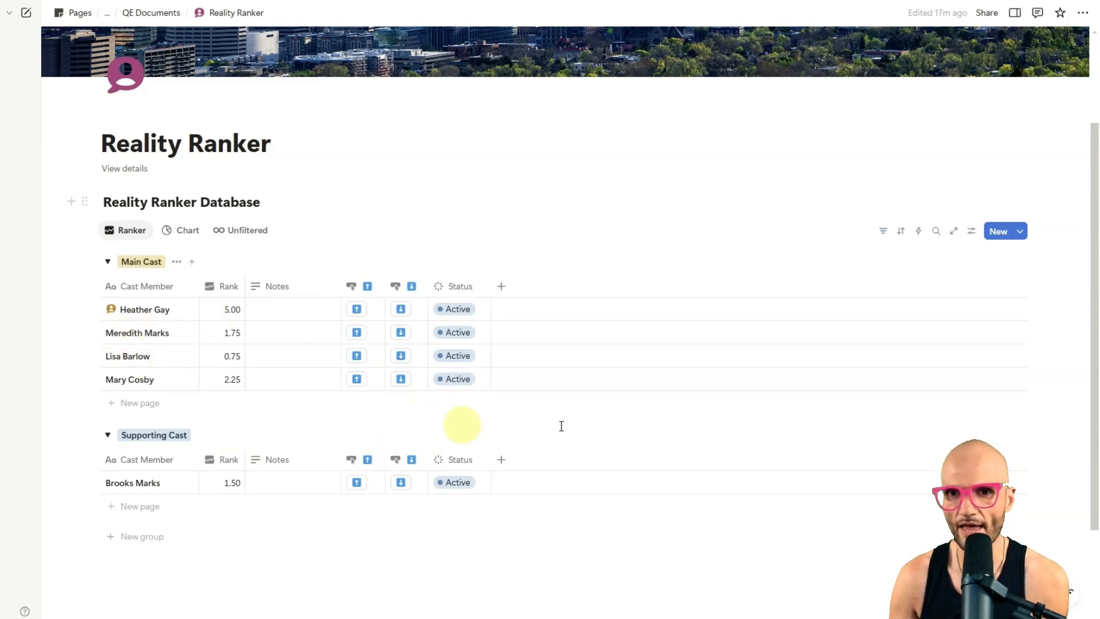
Step: Create a new template for the Reality Ranker Database and title it New Main Cast
left_click(1019, 231)
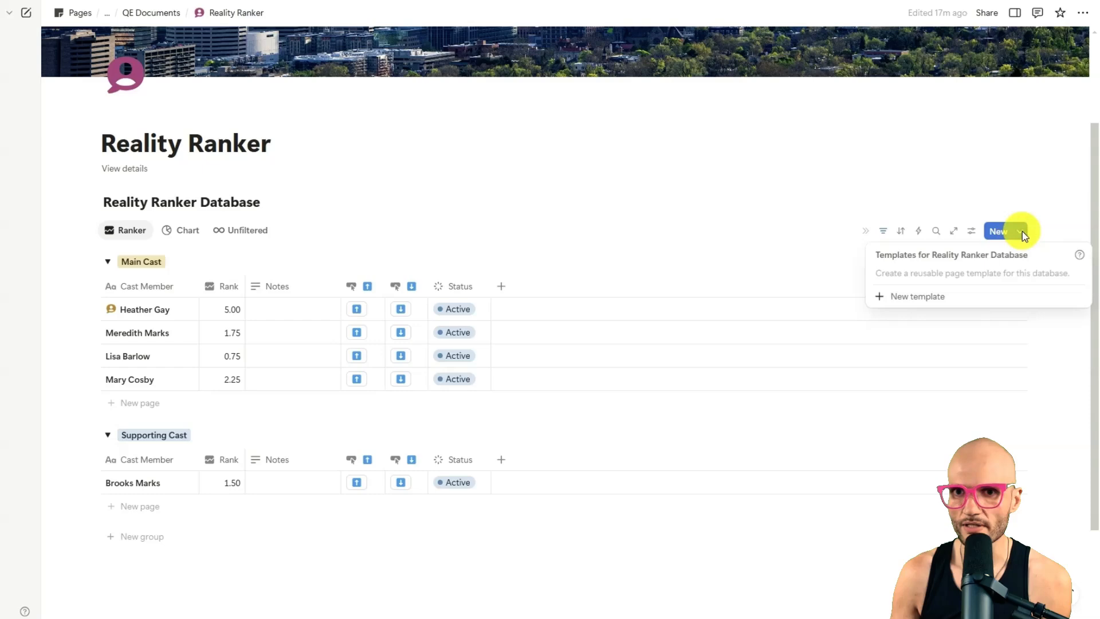
left_click(945, 289)
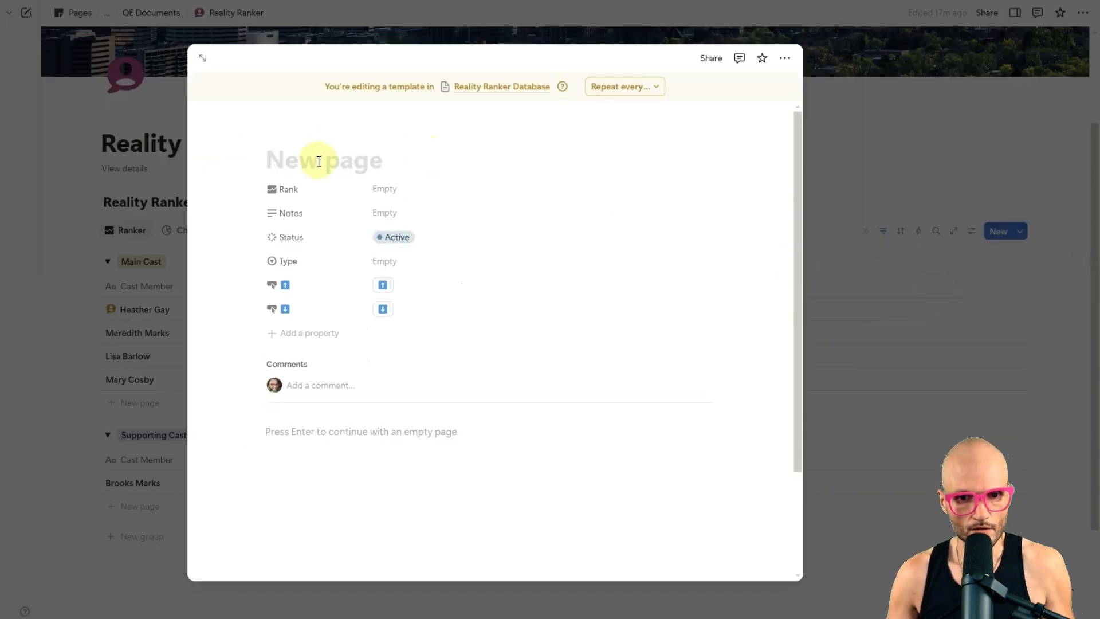
type("New")
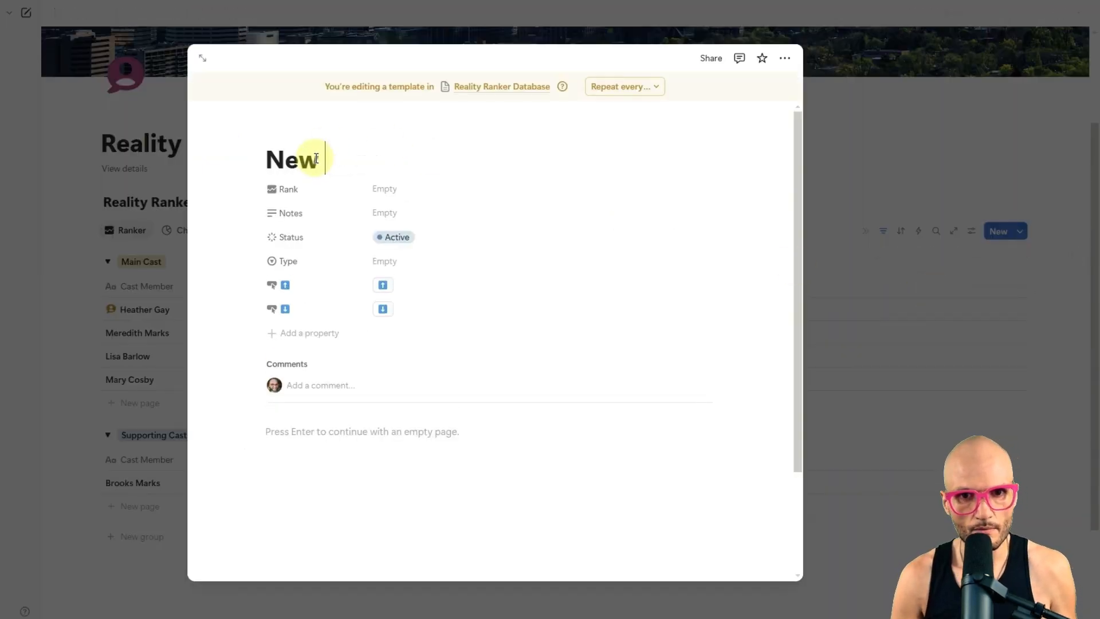
type(" Main Cast")
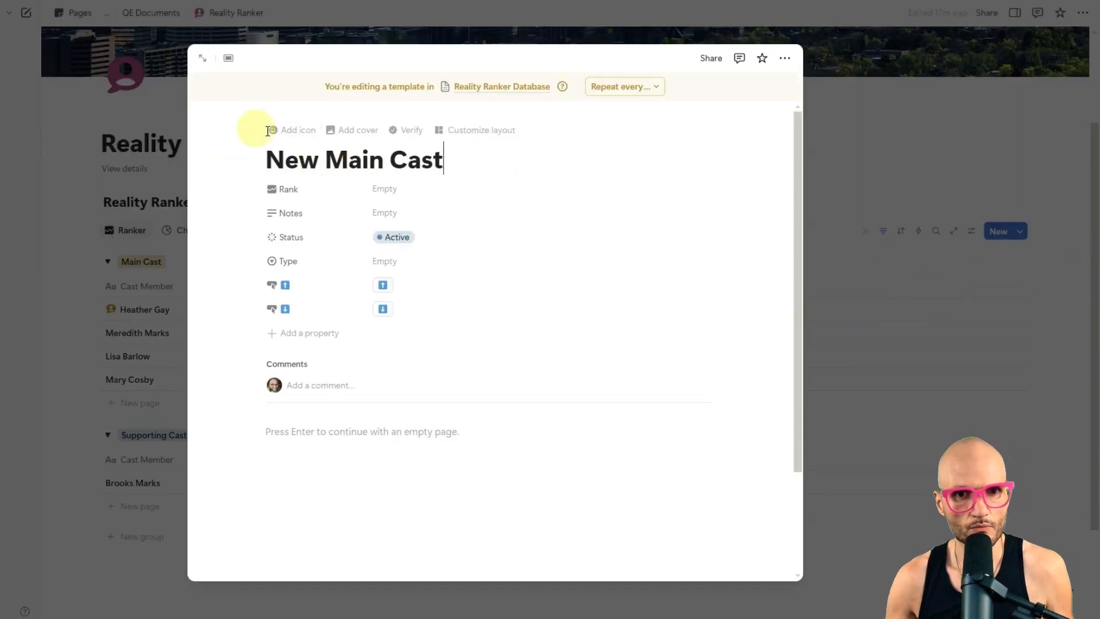
Step: Give the New Main Cast template the yellow user speech bubble icon
left_click(273, 128)
left_click(296, 180)
left_click(214, 225)
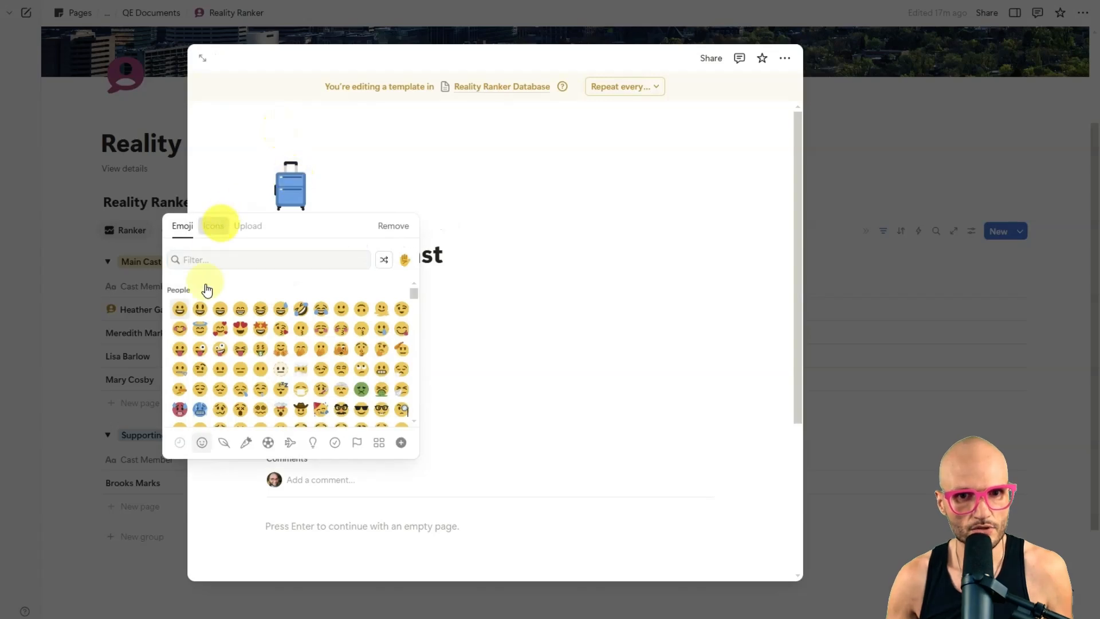
left_click(183, 309)
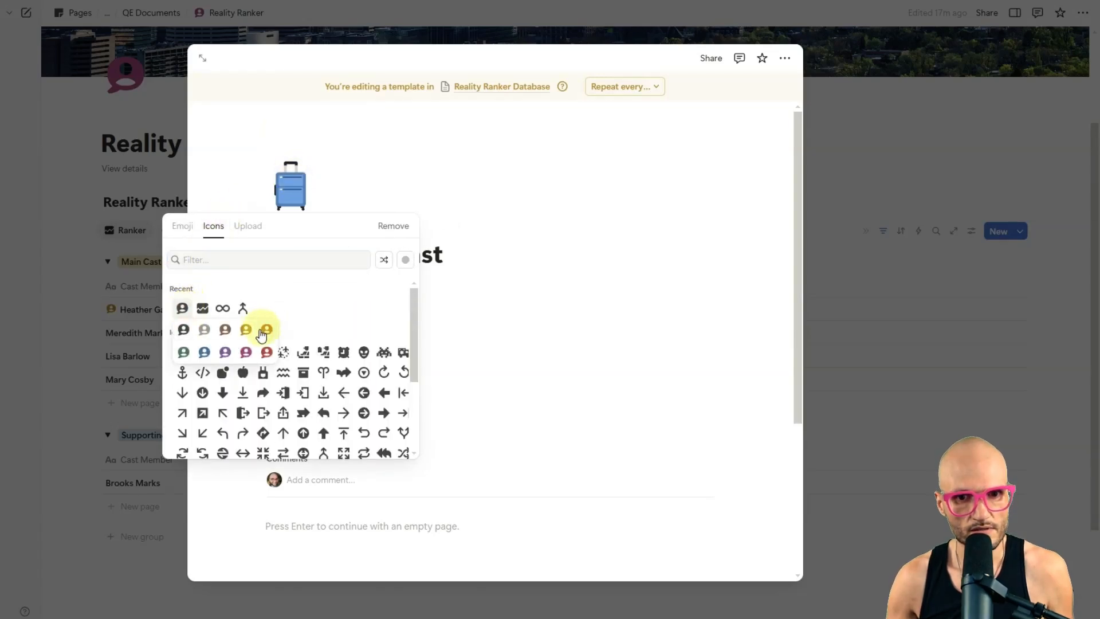
left_click(262, 327)
Step: Set the New Main Cast template's Rank to 3 and close the template
left_click(371, 285)
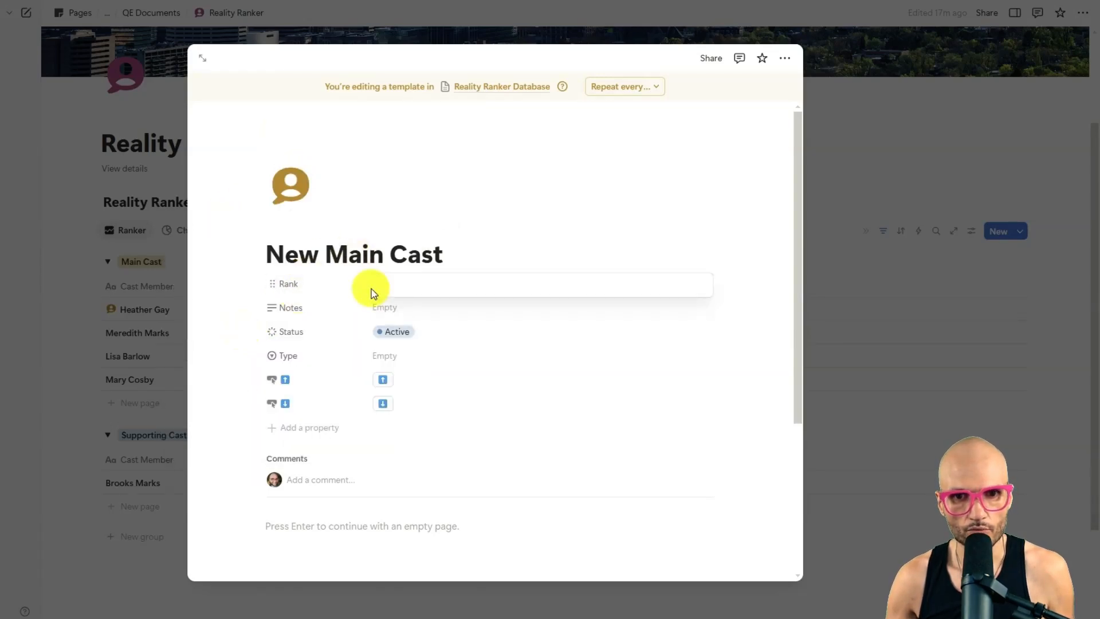
type("3")
key("Return")
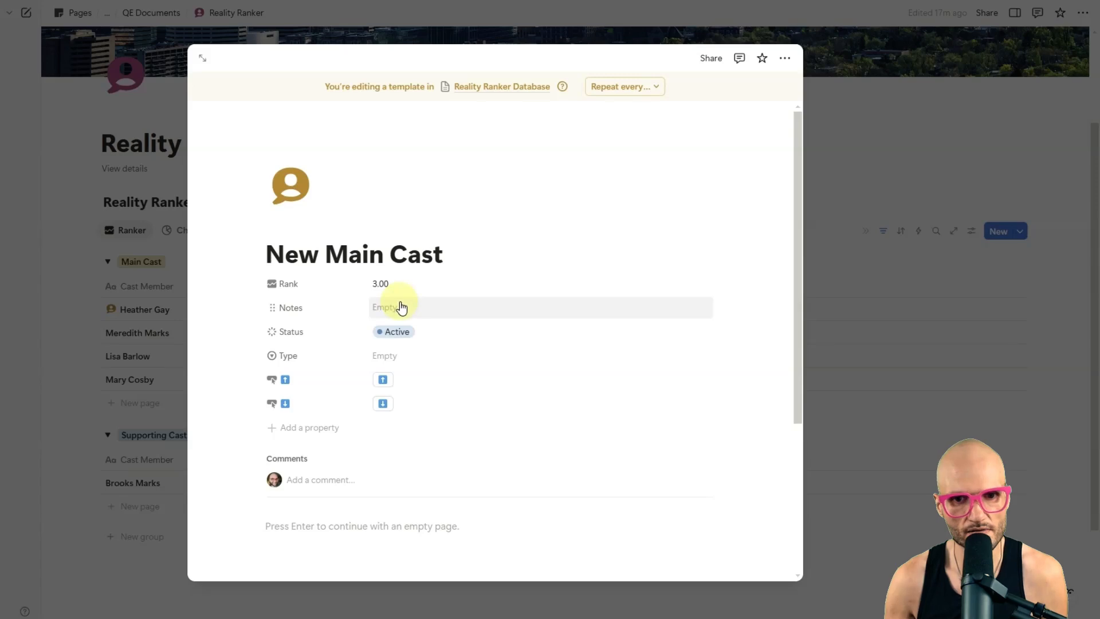
left_click(864, 208)
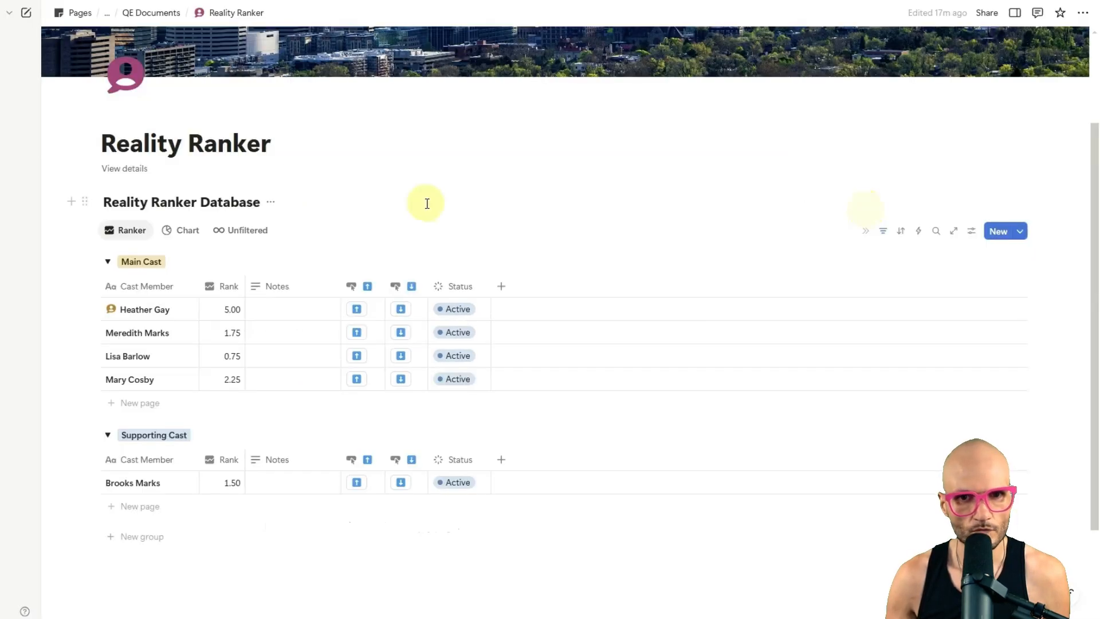
Step: Duplicate the New Main Cast template and change the copy's user speech bubble icon to blue
left_click(1025, 235)
left_click(1079, 275)
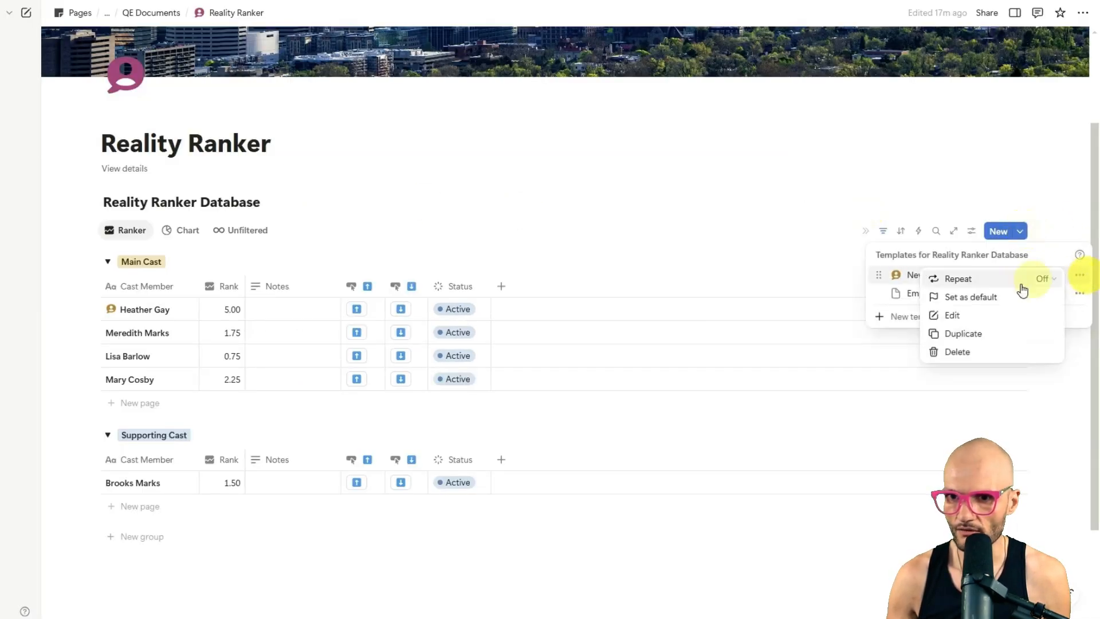
left_click(993, 335)
left_click(290, 184)
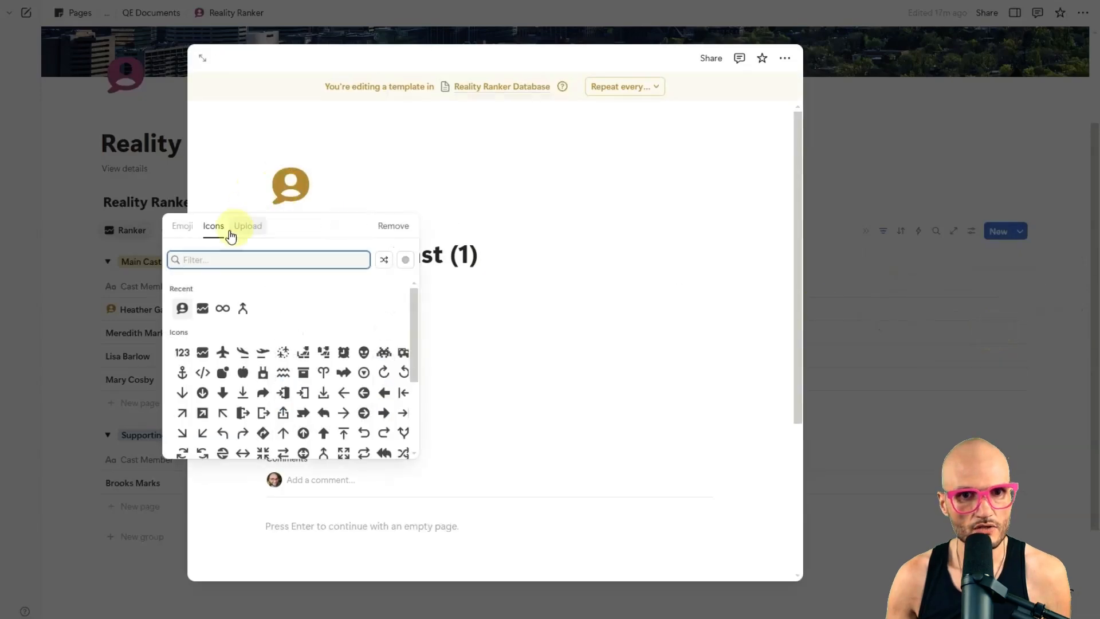
left_click(178, 310)
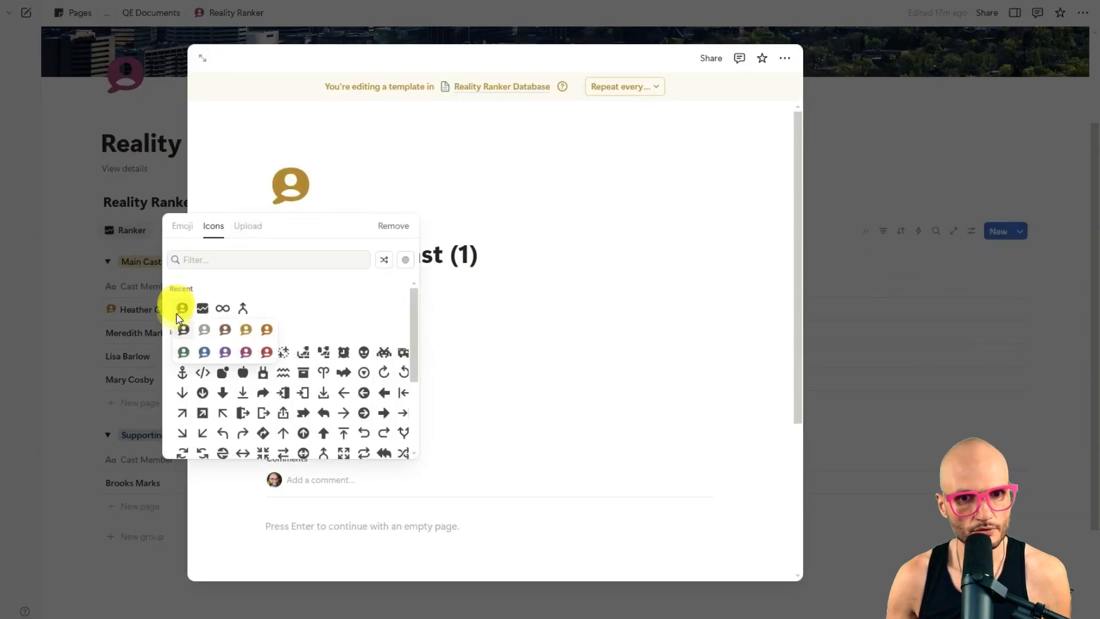
left_click(204, 352)
Step: Retitle the duplicated template New Supporting Cast and close it
key("ctrl+a")
type("New Suppor")
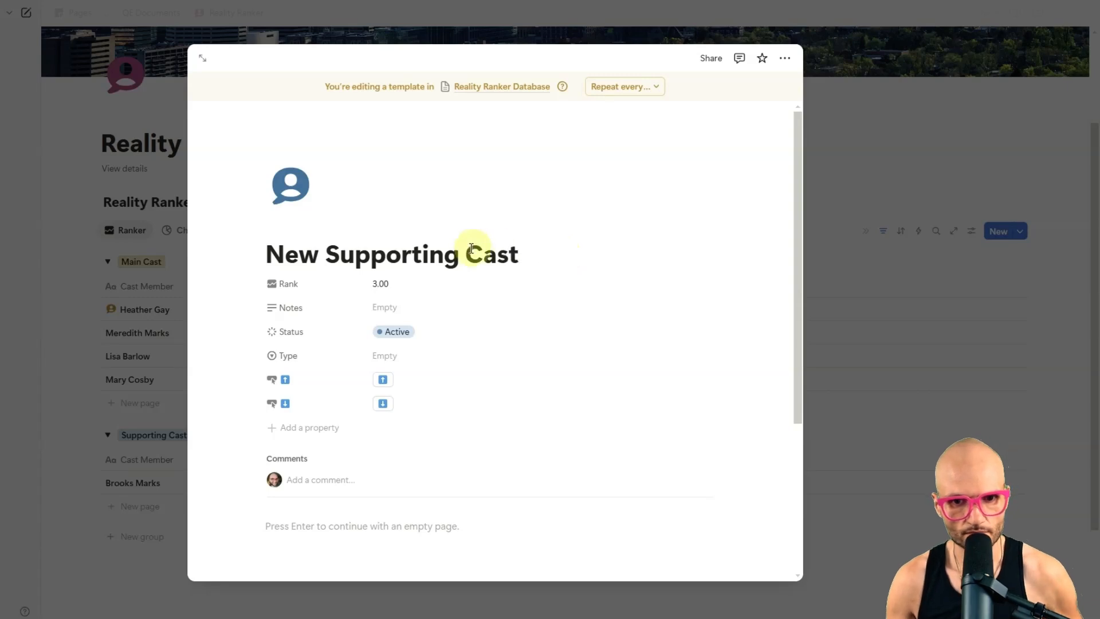
left_click(854, 124)
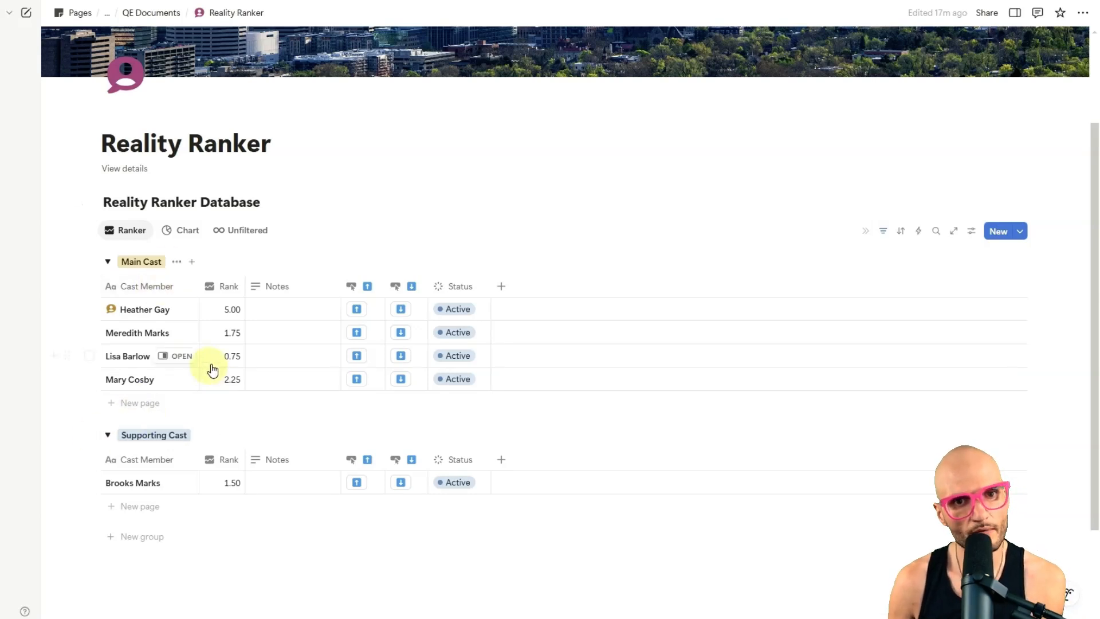
left_click(138, 408)
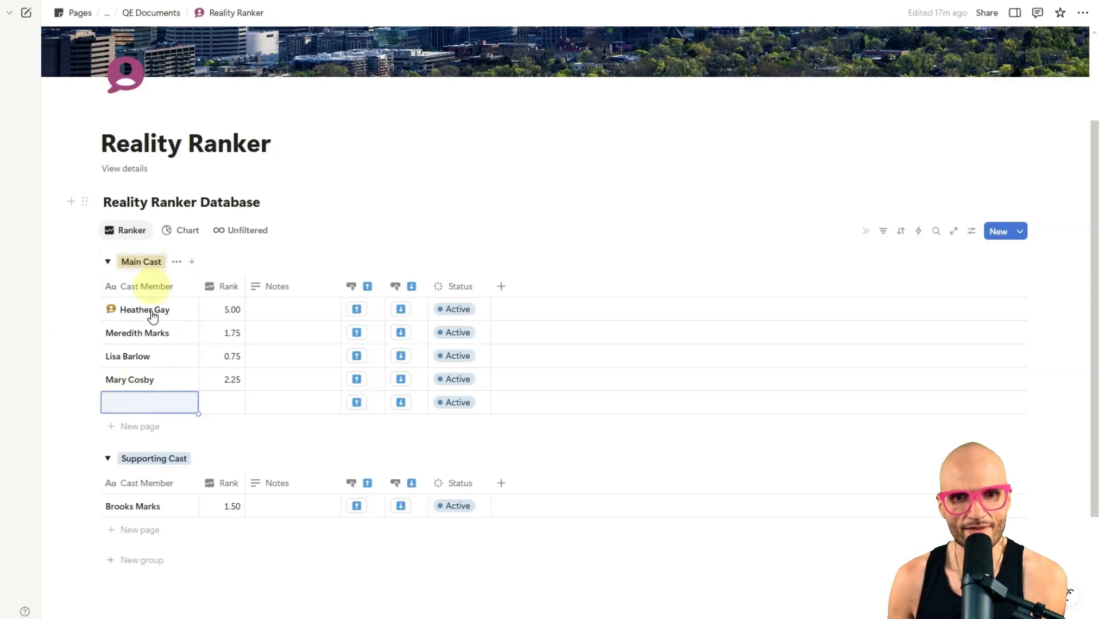
left_click(89, 403)
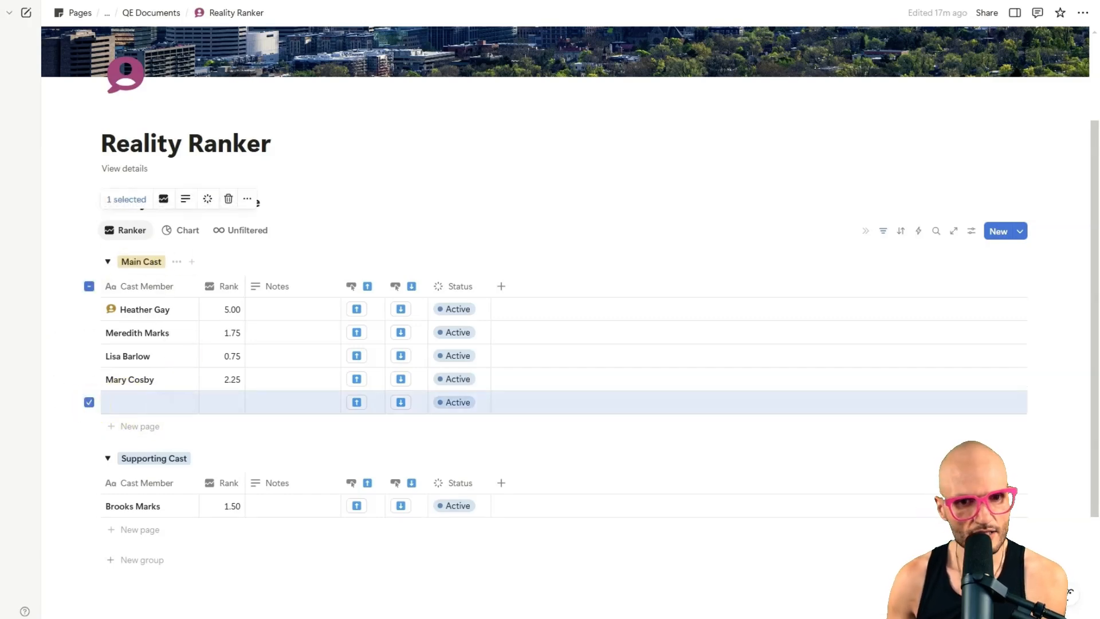
key("Delete")
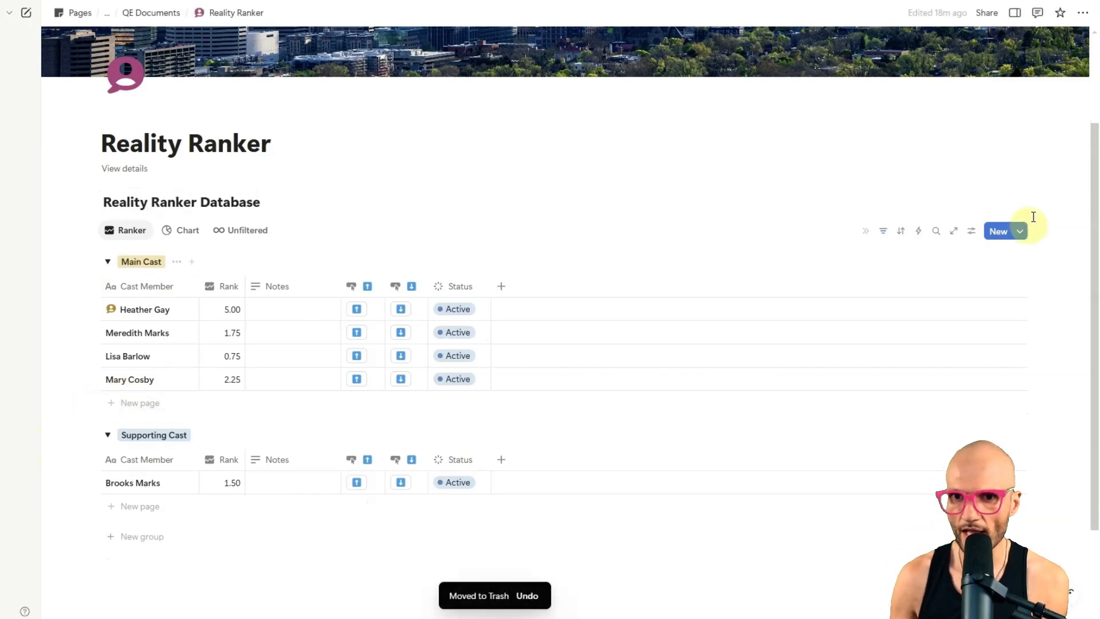
Step: Add a cast member from the New Main Cast template and name the page Whitney Rose
left_click(1020, 231)
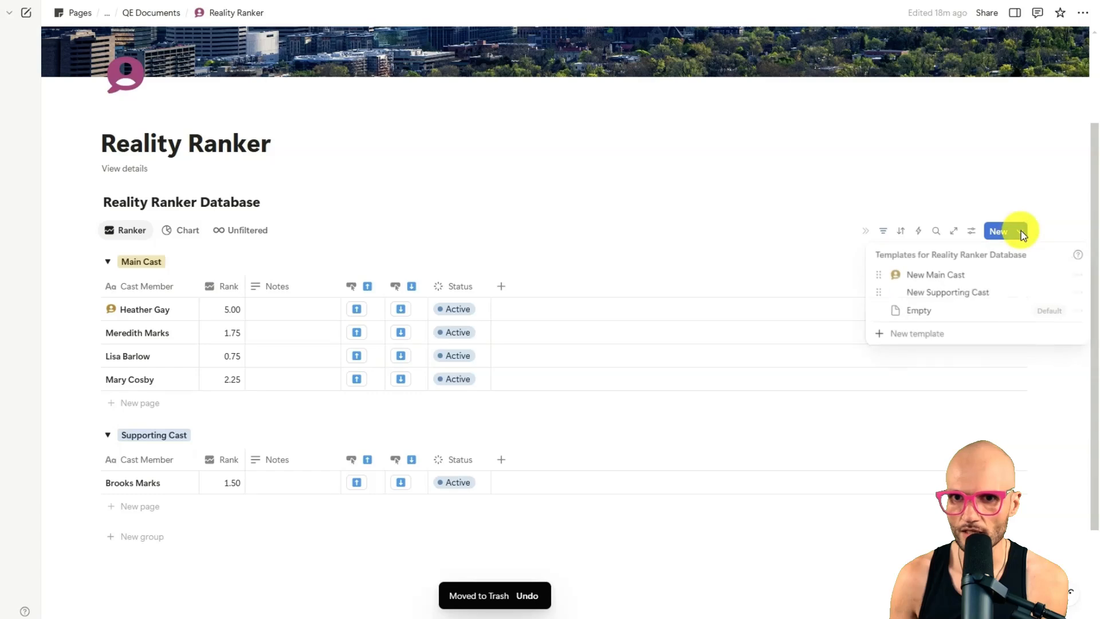
left_click(974, 280)
triple_click(636, 89)
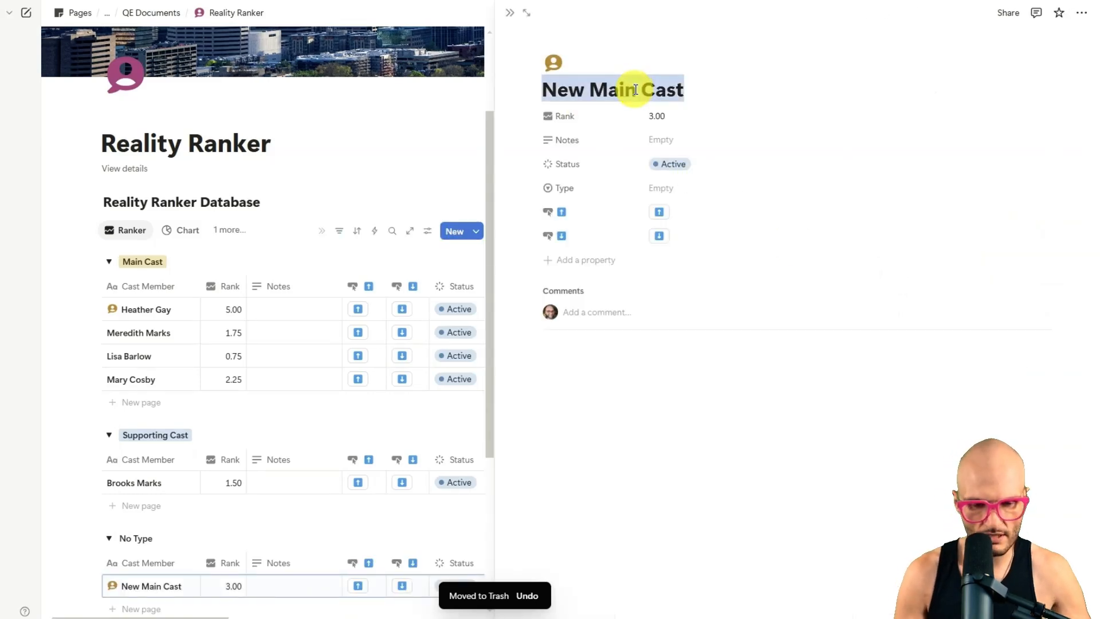
key("BackSpace")
type("Whitney Rose")
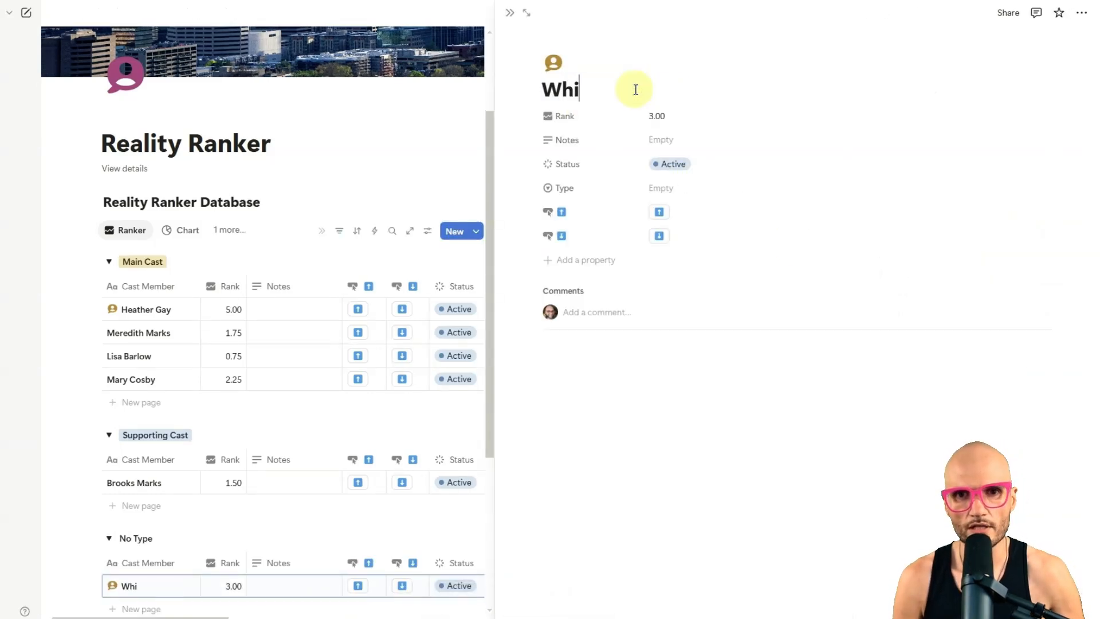
left_click(507, 12)
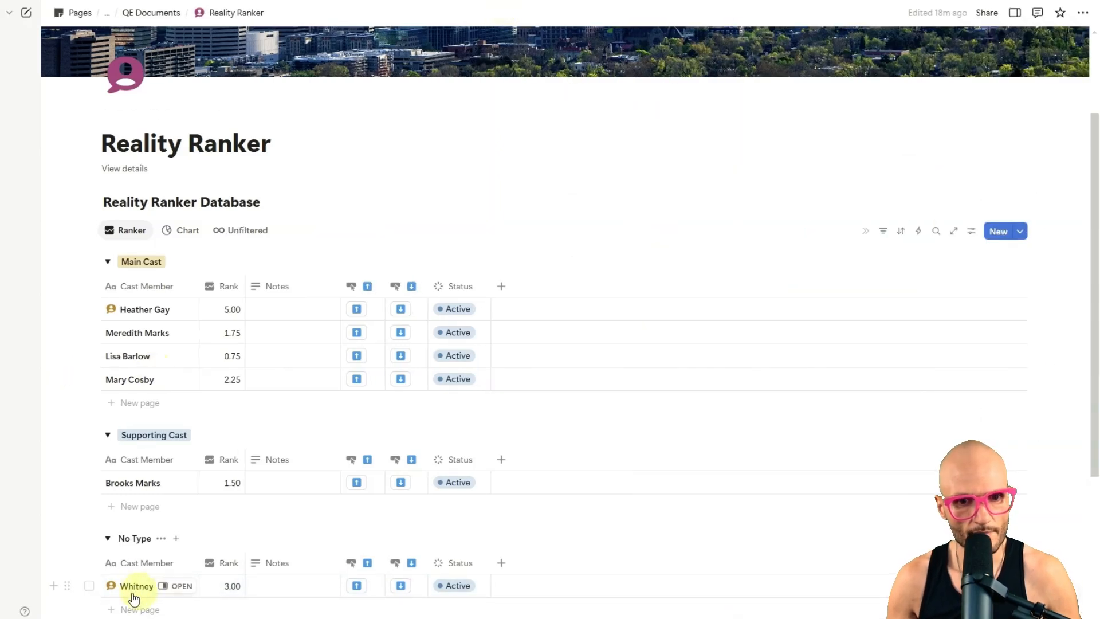
Step: Edit the New Main Cast template to set its Type to Main Cast
left_click(1019, 232)
left_click(1075, 276)
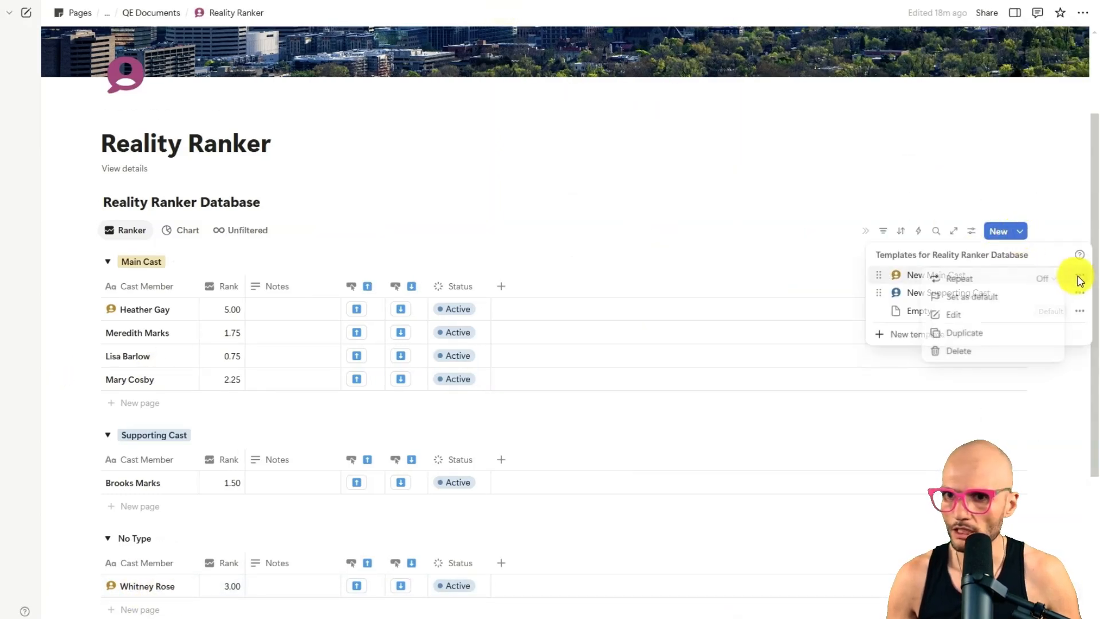
left_click(997, 315)
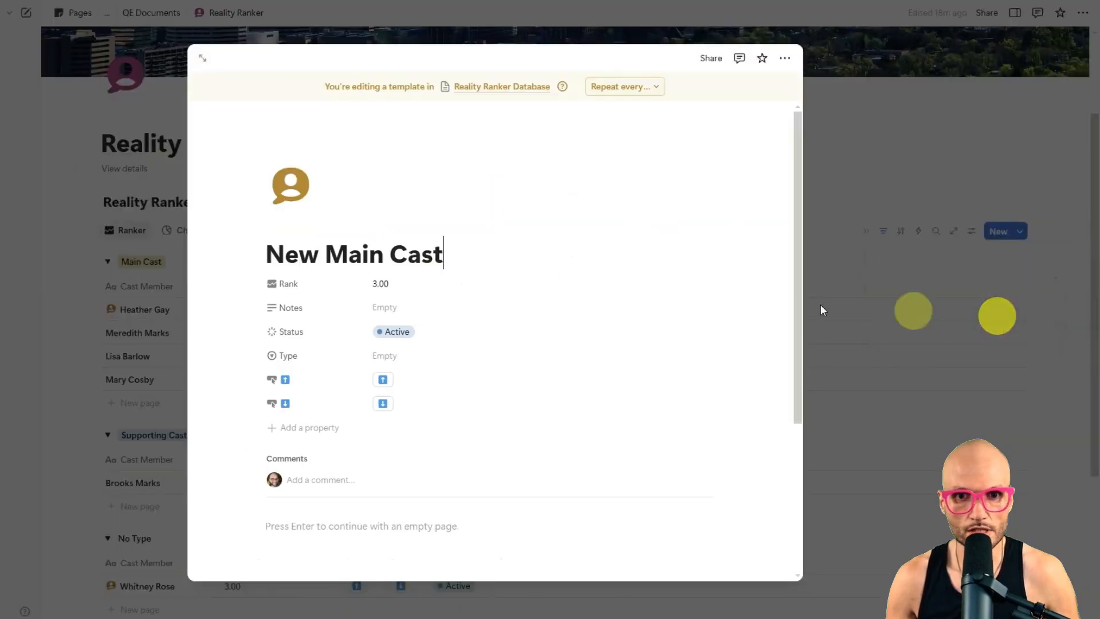
left_click(385, 356)
left_click(434, 398)
left_click(814, 143)
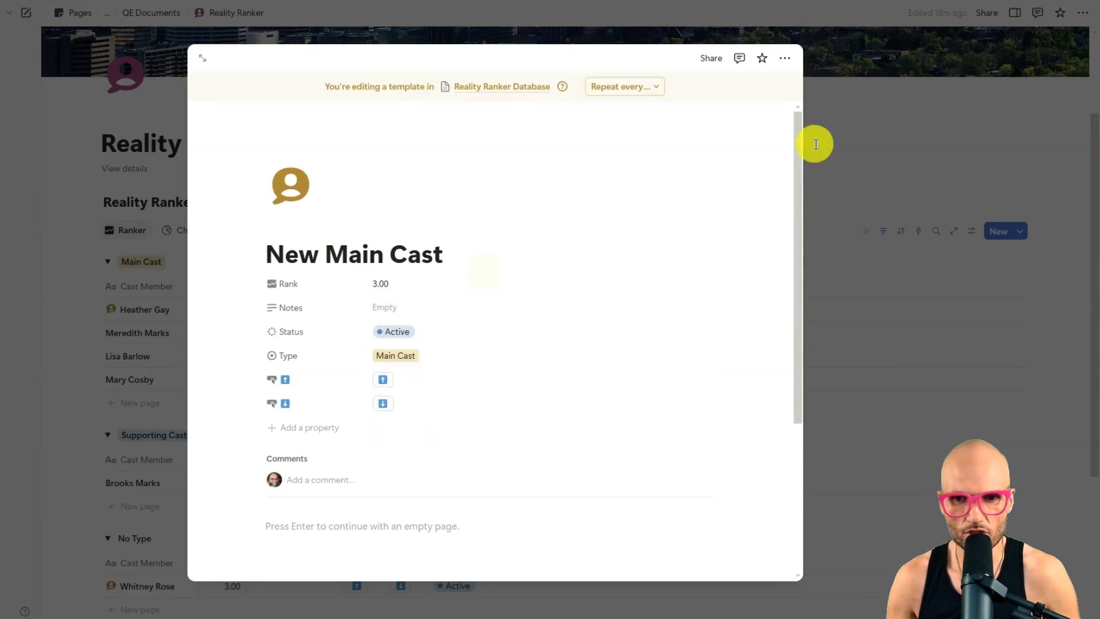
Step: Edit the New Supporting Cast template to set its Type to Supporting Cast
left_click(1019, 231)
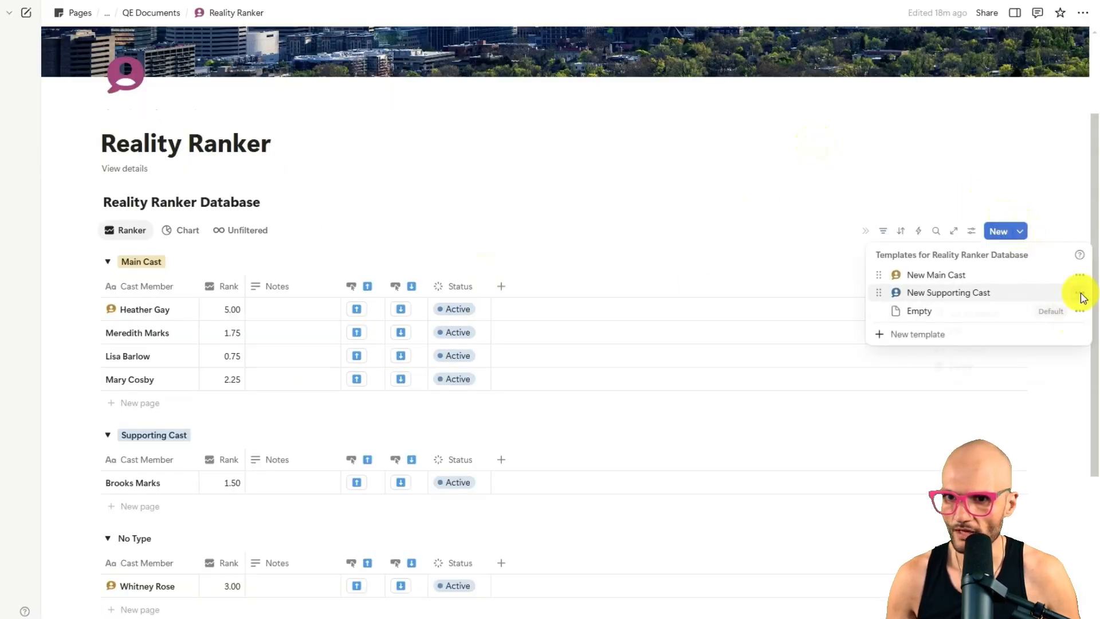
left_click(1078, 293)
left_click(976, 331)
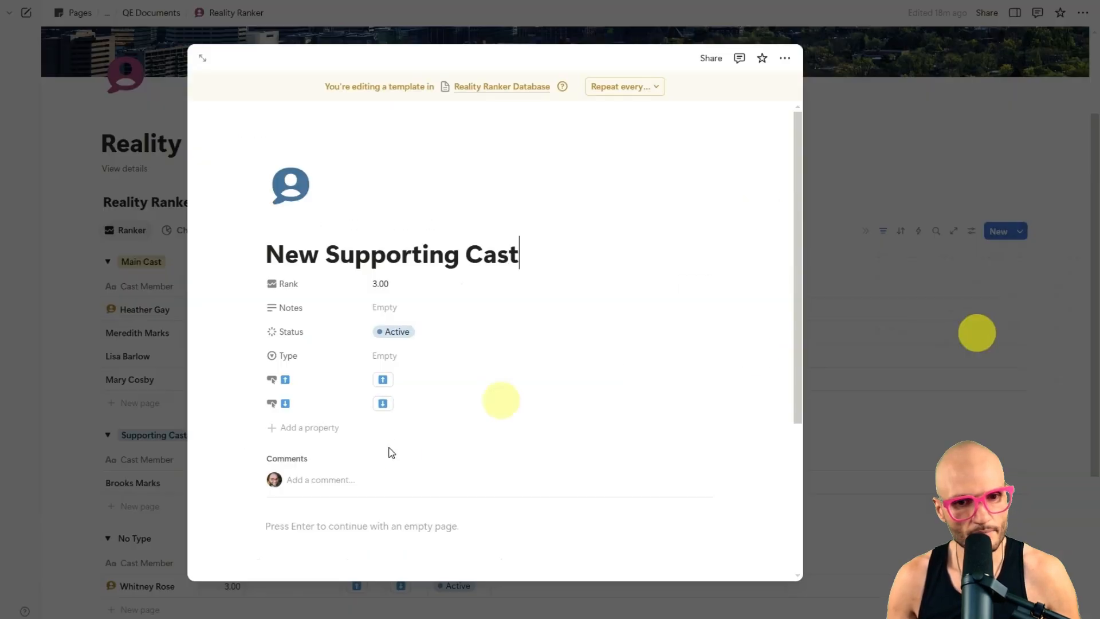
left_click(400, 359)
left_click(445, 418)
left_click(900, 213)
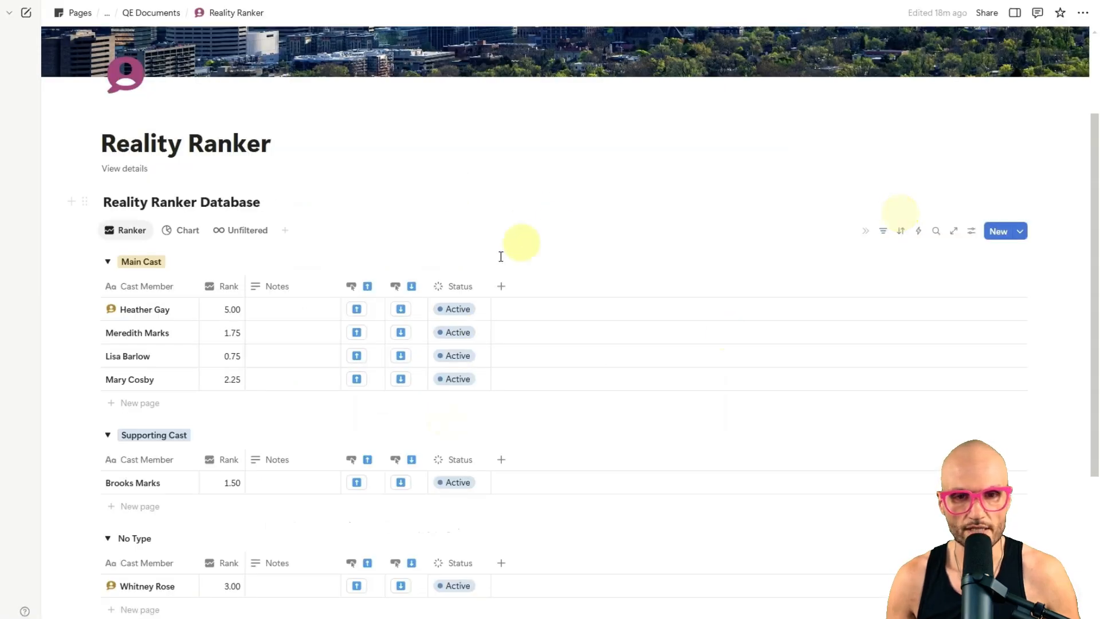
scroll(136, 437, "down", 2)
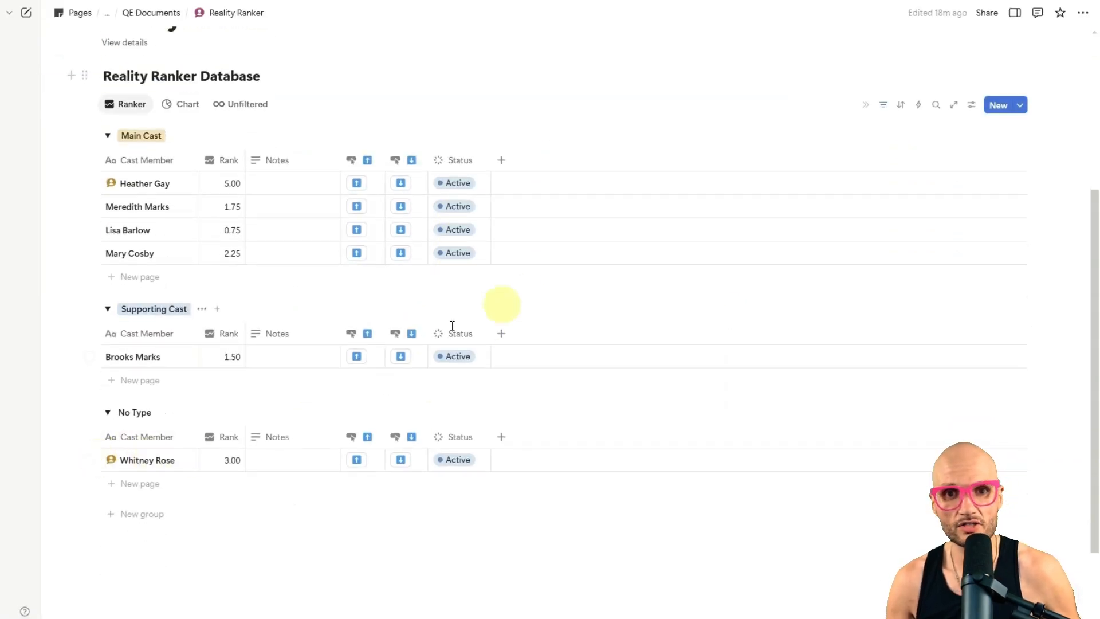
Step: Apply the New Main Cast template to the existing Whitney Rose page and close it
left_click(181, 461)
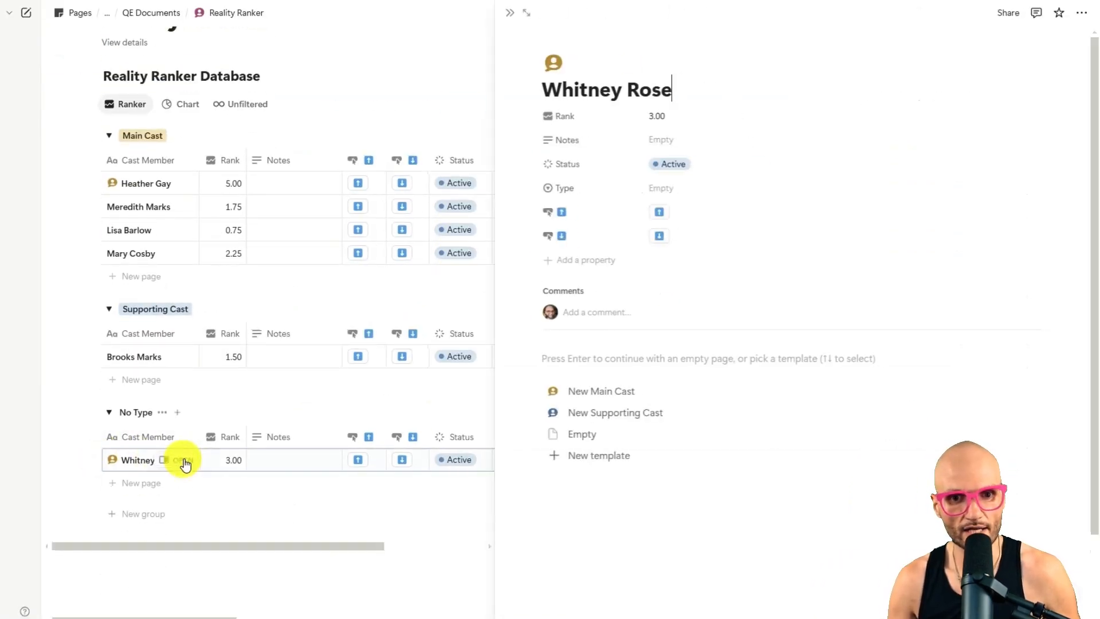
left_click(583, 395)
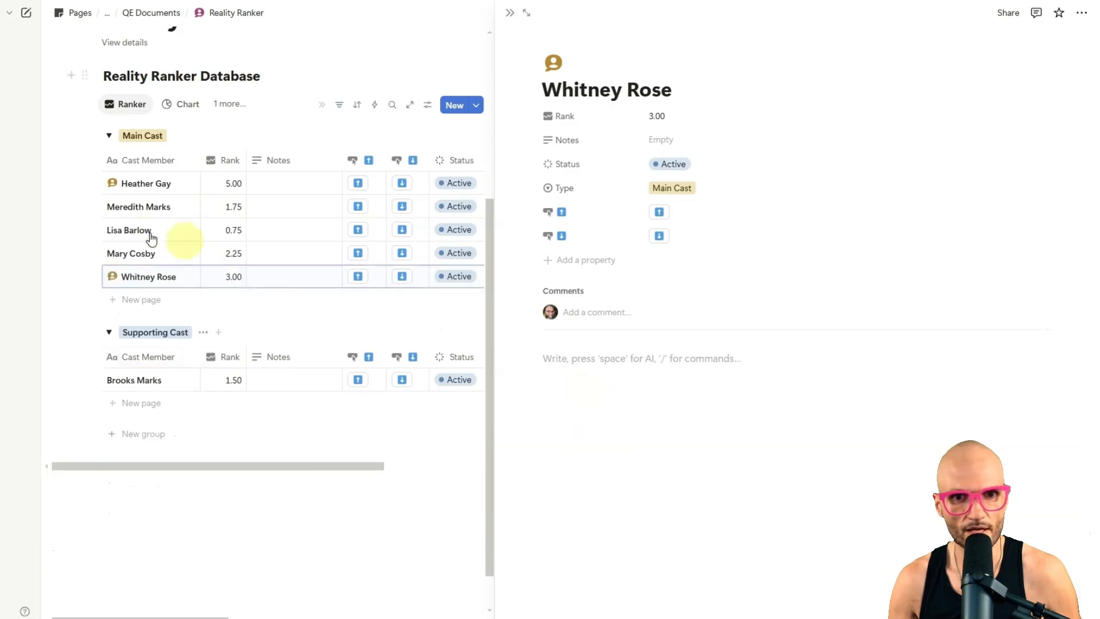
left_click(507, 15)
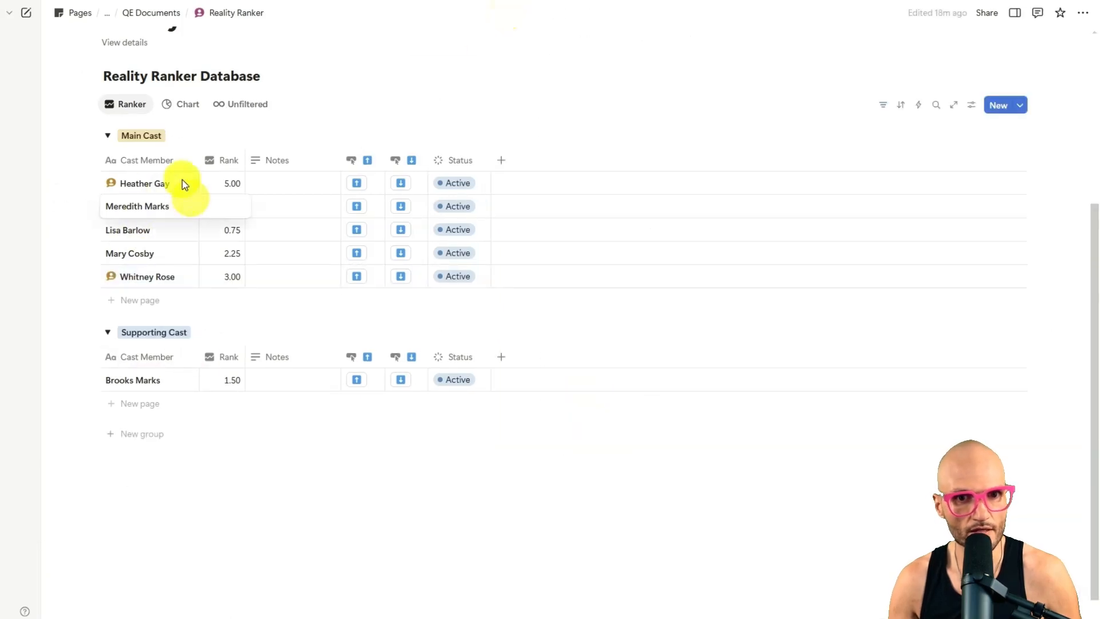
Step: Apply the New Main Cast template to the Meredith Marks, Lisa Barlow and Mary Cosby pages
left_click(184, 209)
left_click(596, 364)
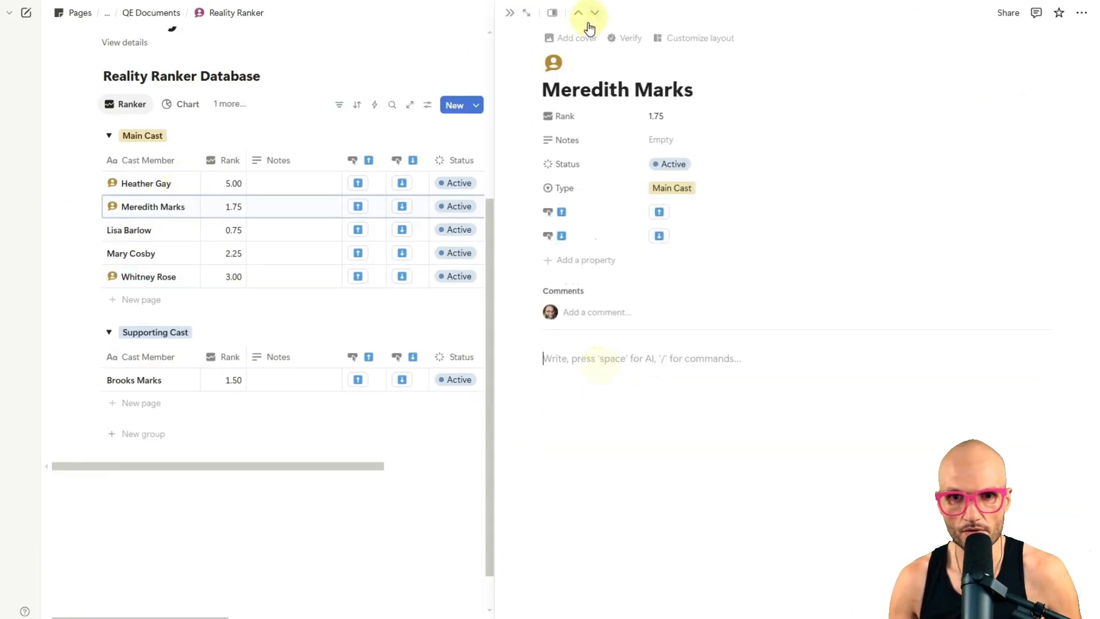
left_click(595, 13)
left_click(608, 363)
left_click(594, 13)
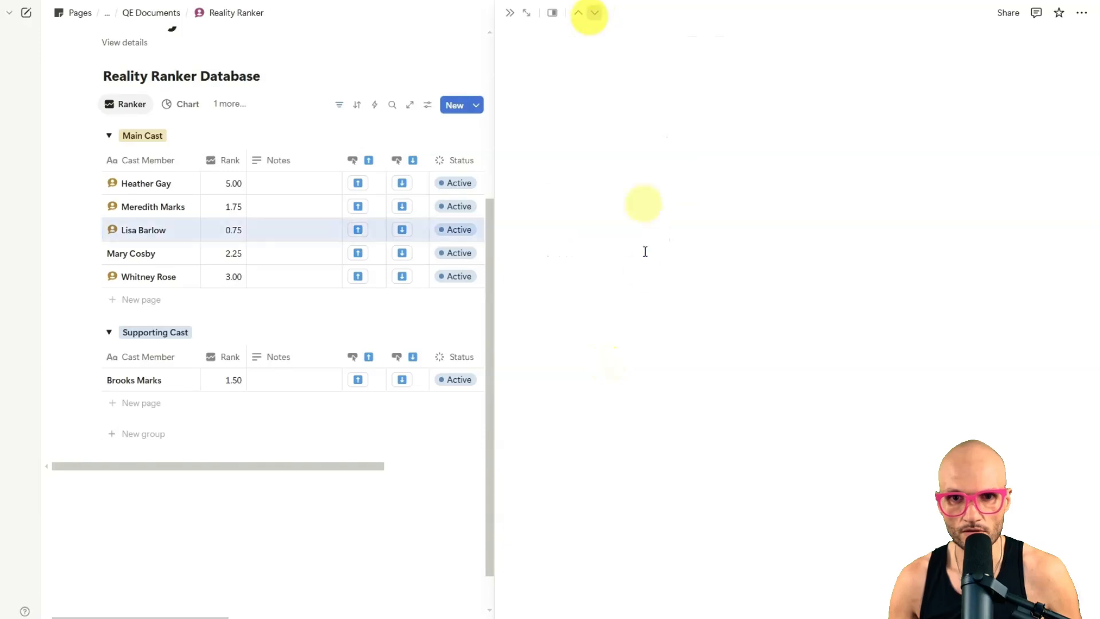
left_click(608, 364)
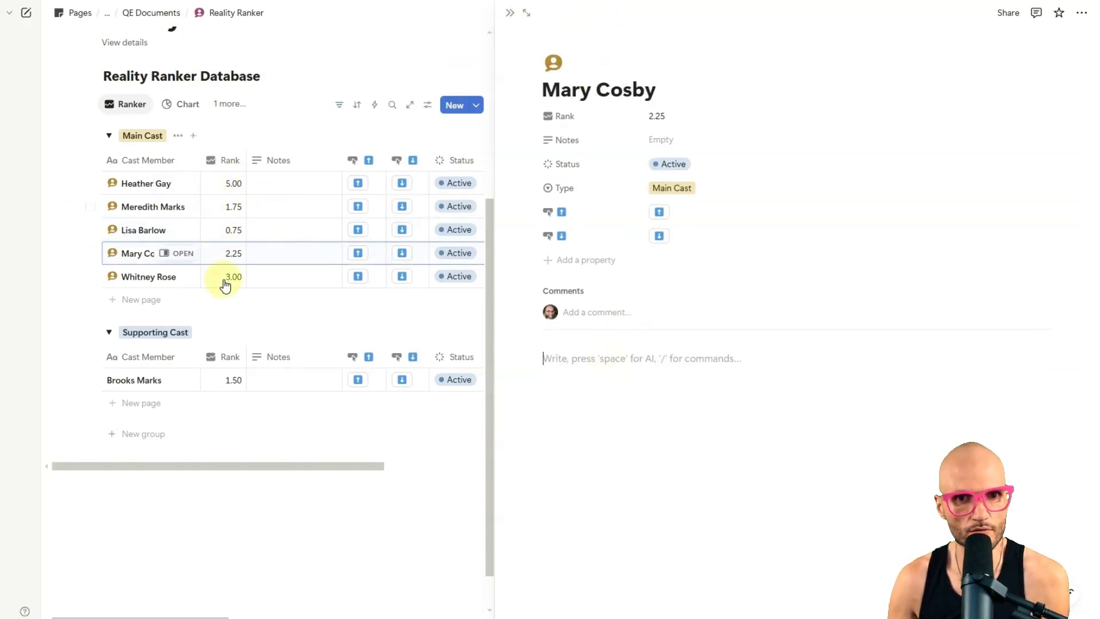
left_click(509, 12)
Step: Apply the New Supporting Cast template to the Brooks Marks page and close it
left_click(177, 380)
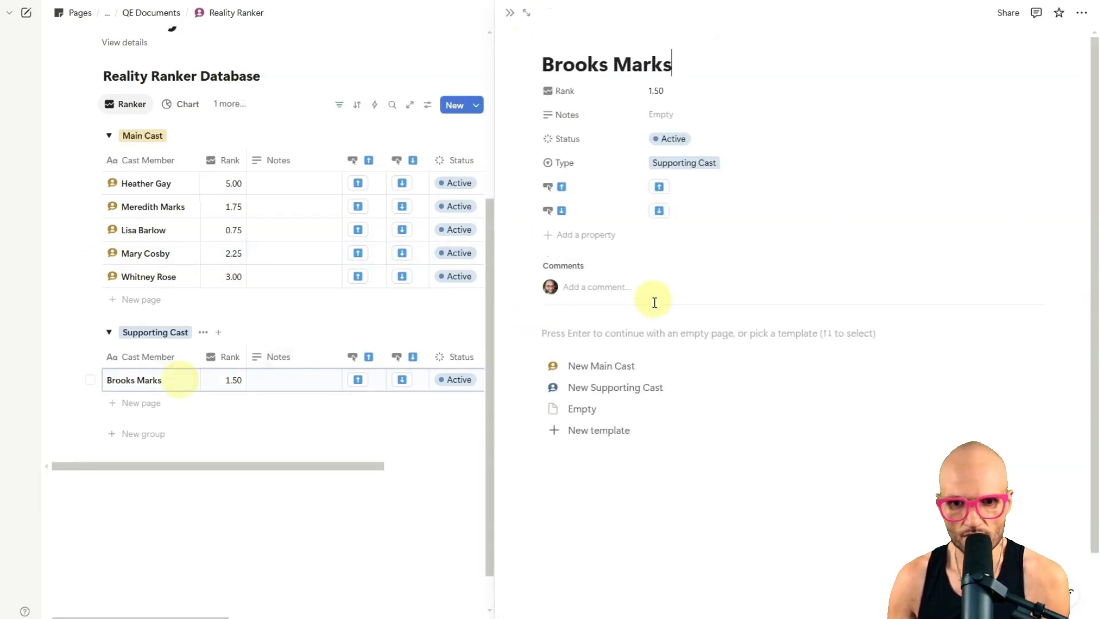
left_click(606, 391)
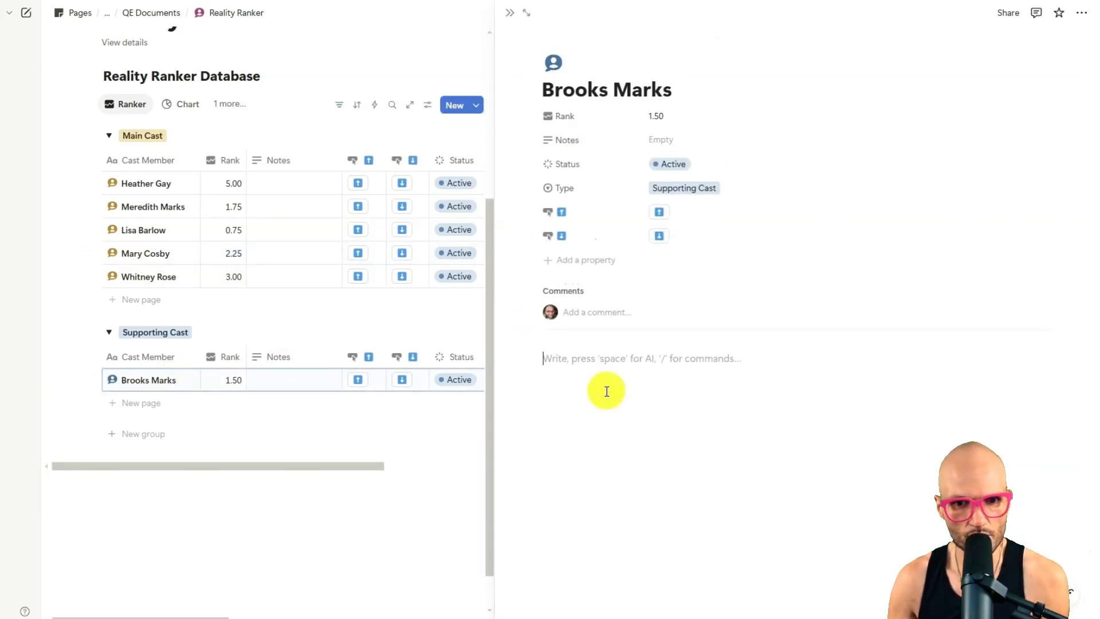
left_click(510, 13)
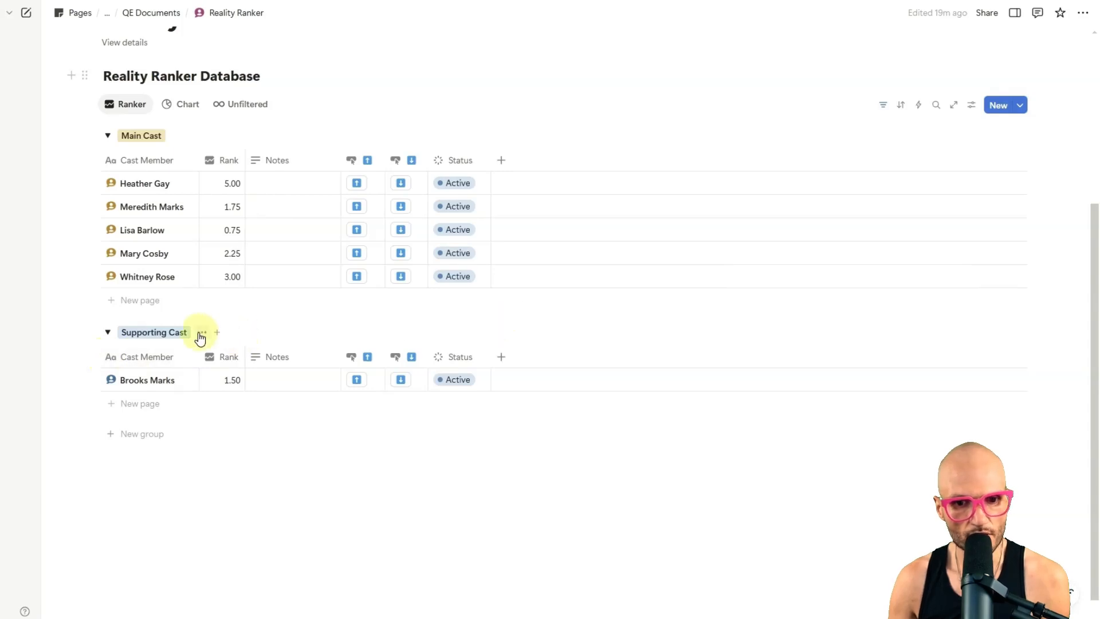
left_click(172, 105)
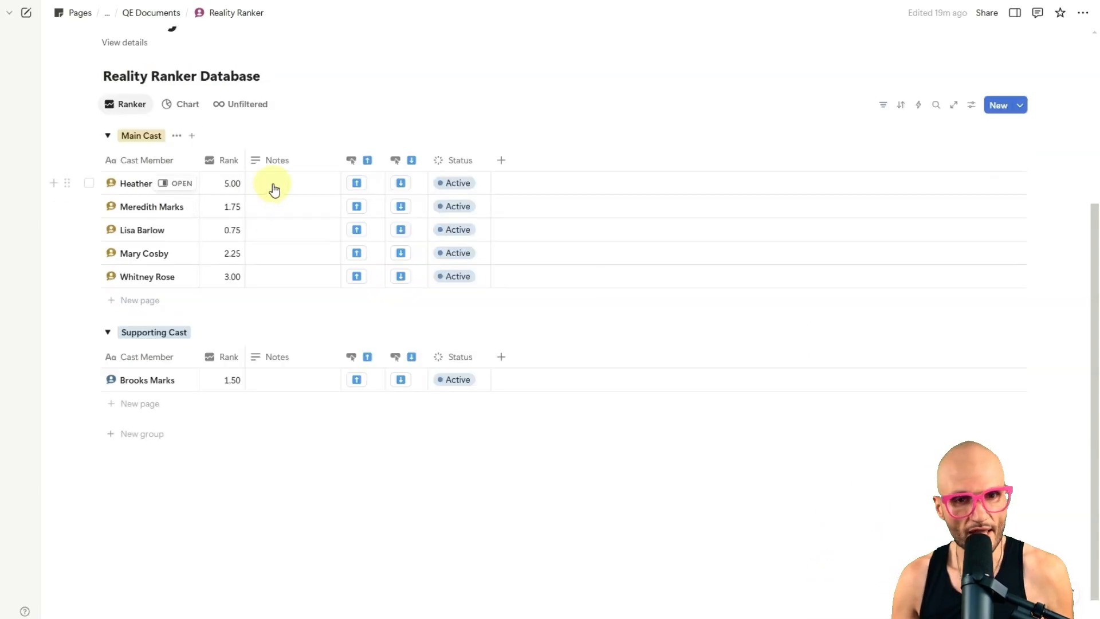
Step: Enter the note "This is something dumb she did!" for Heather Gay in the Main Cast group
left_click(274, 189)
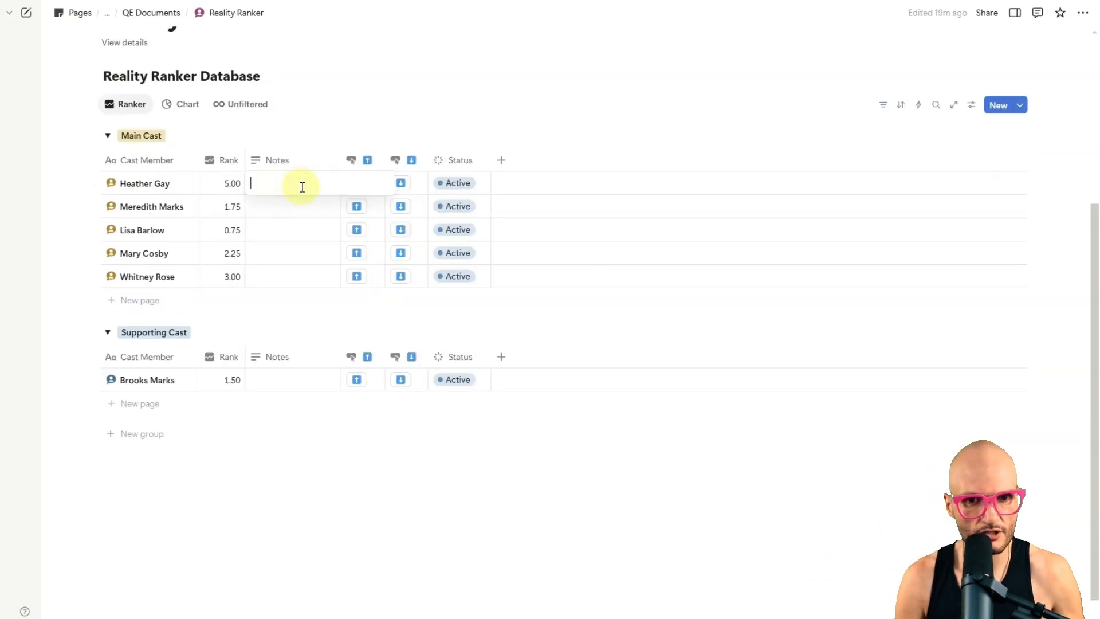
type("This is som")
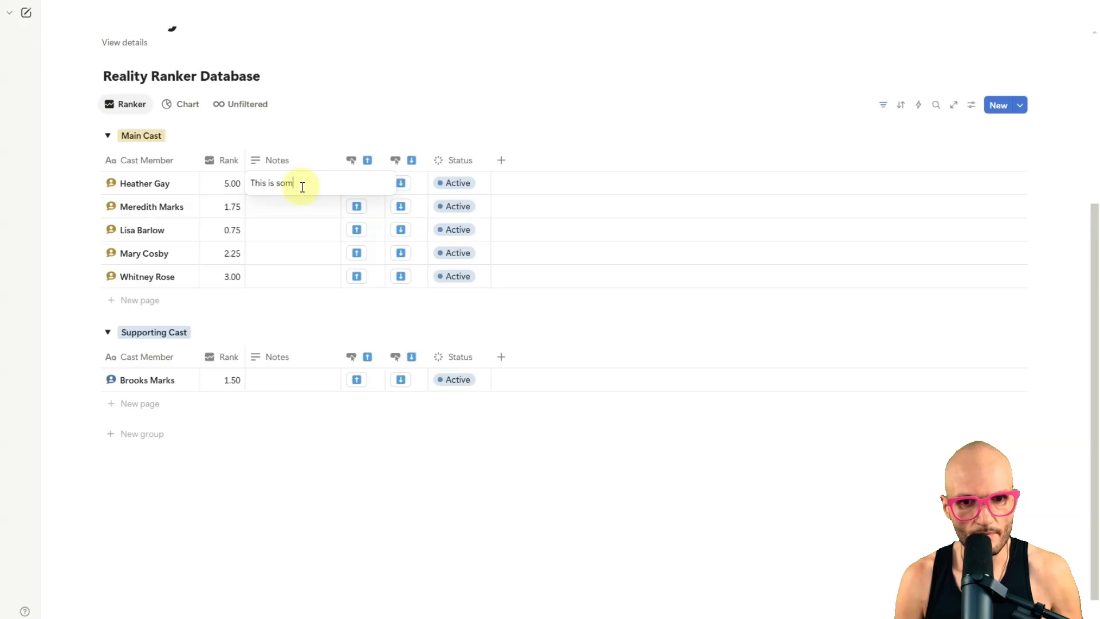
type("ething dumb she")
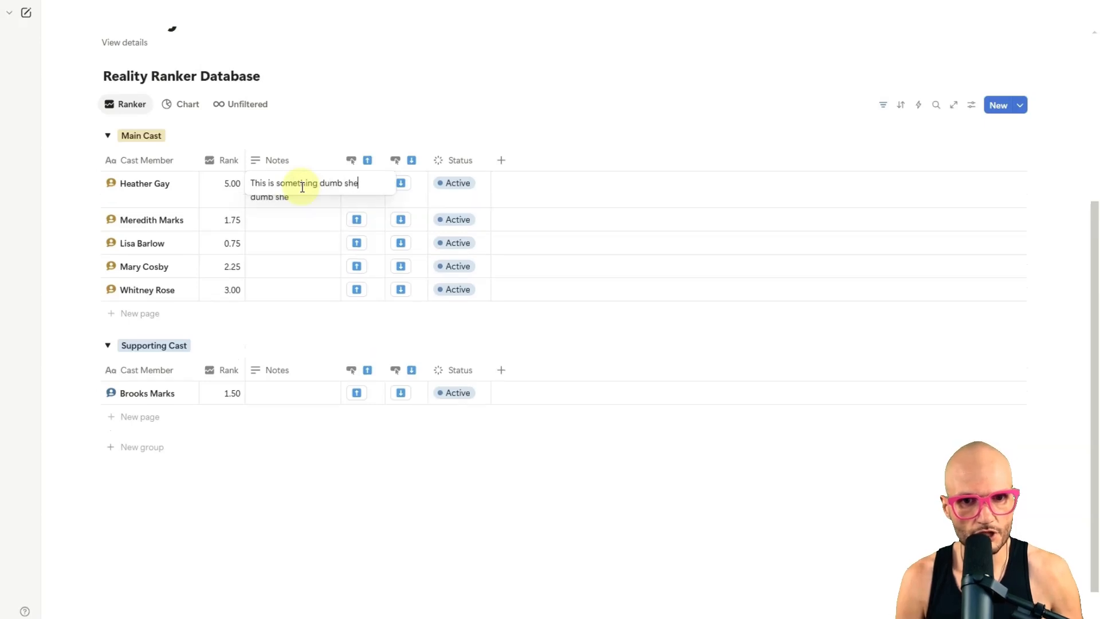
type(" did!")
key("Return")
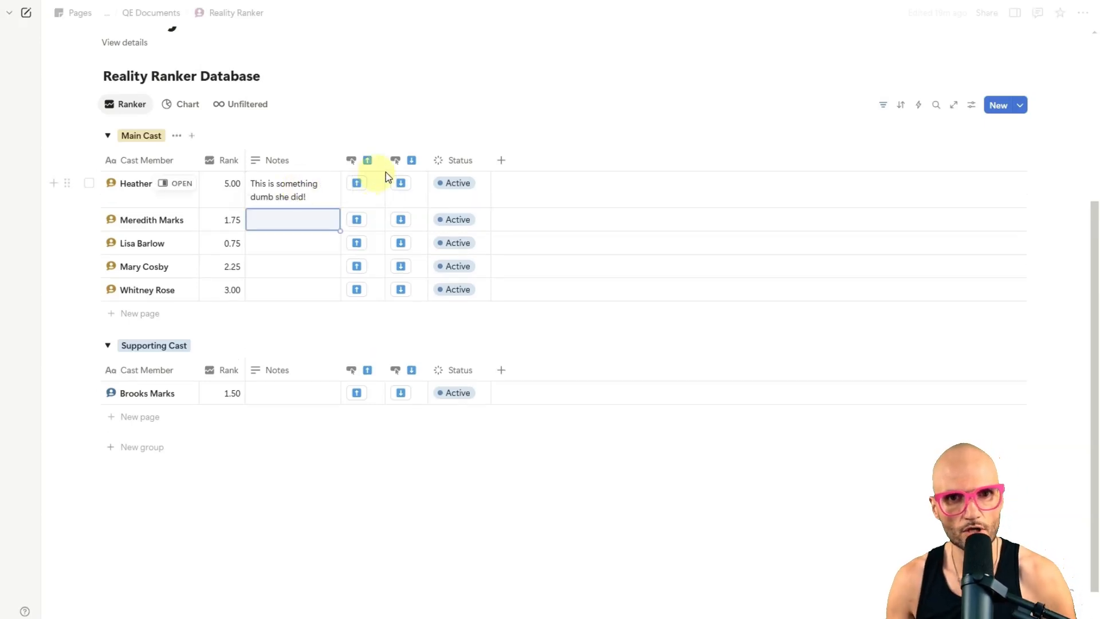
Step: Try lowering and raising Heather Gay's Rank with the two rank buttons, finishing at 5.00
left_click(401, 183)
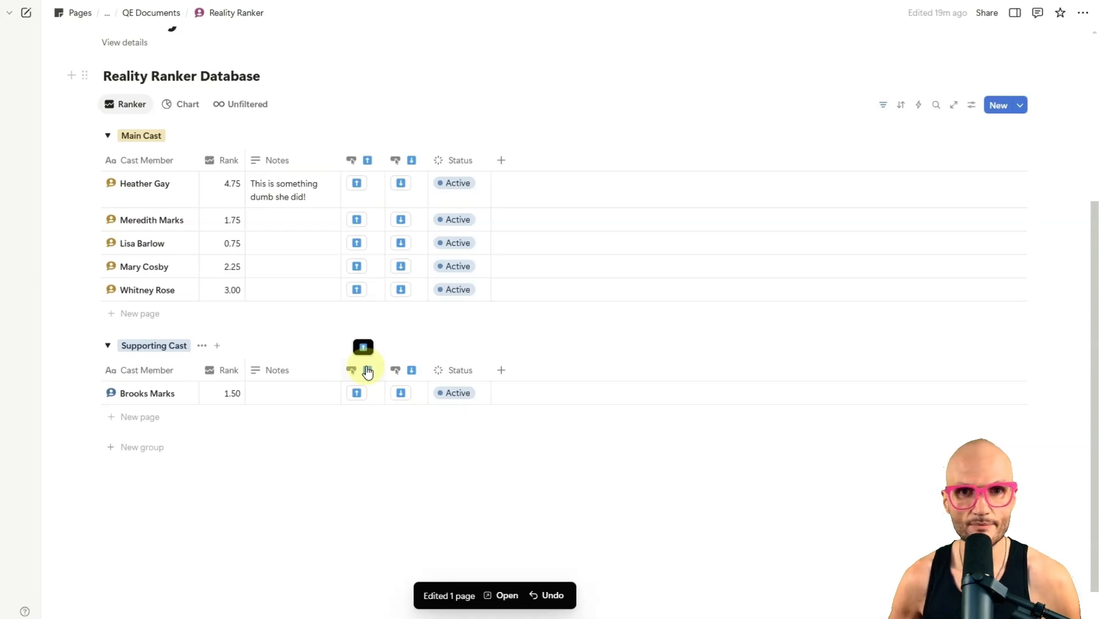
left_click(356, 183)
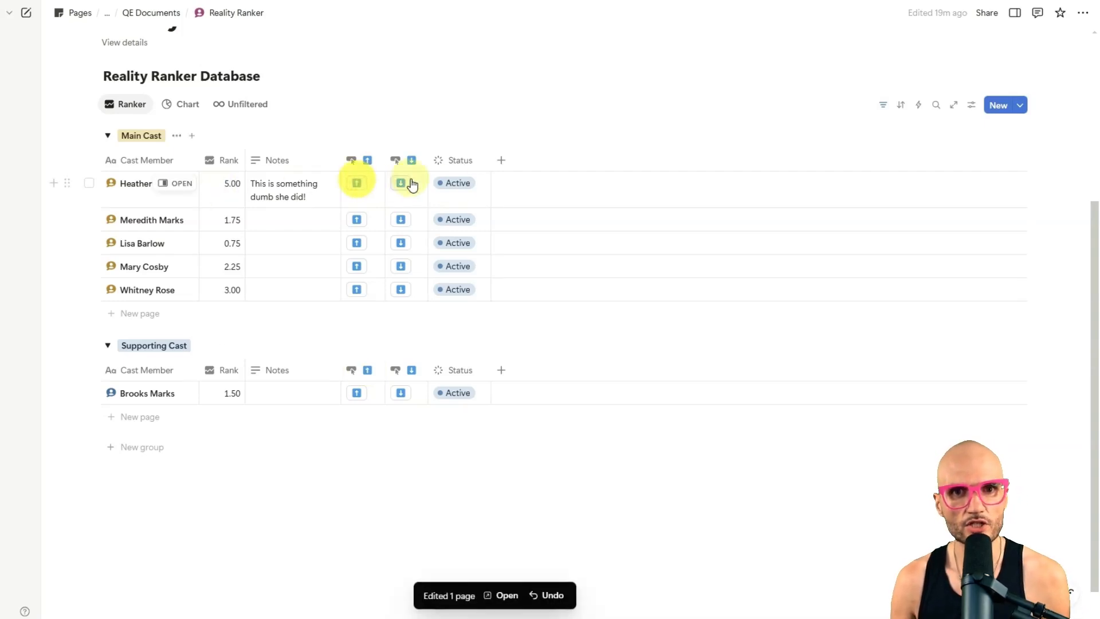
left_click(400, 183)
left_click(361, 182)
left_click(361, 182)
left_click(361, 182)
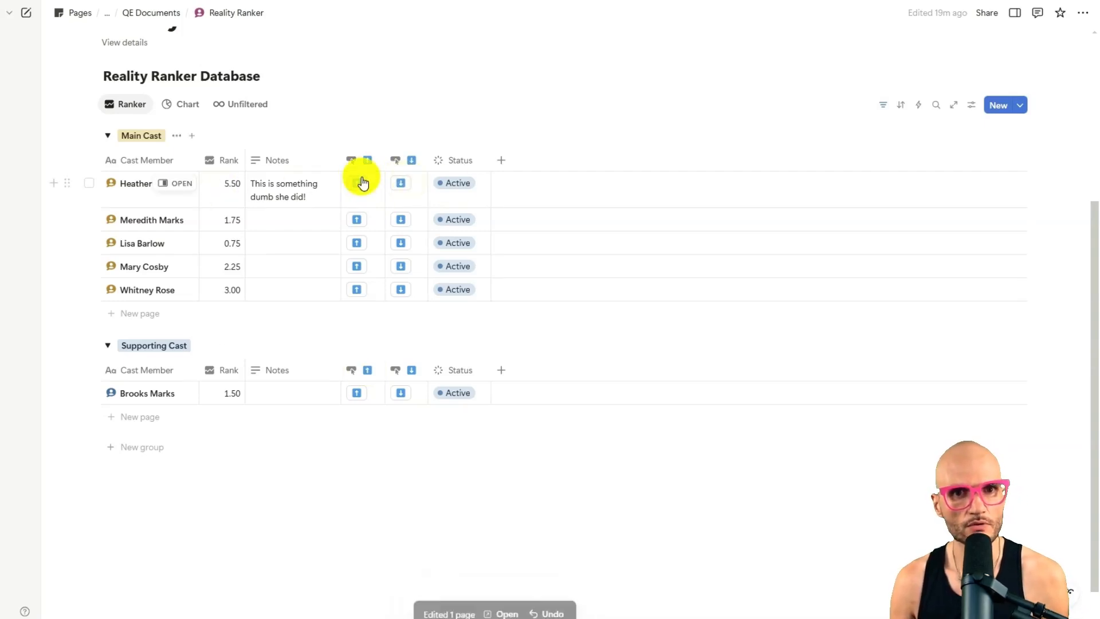
left_click(399, 184)
left_click(399, 183)
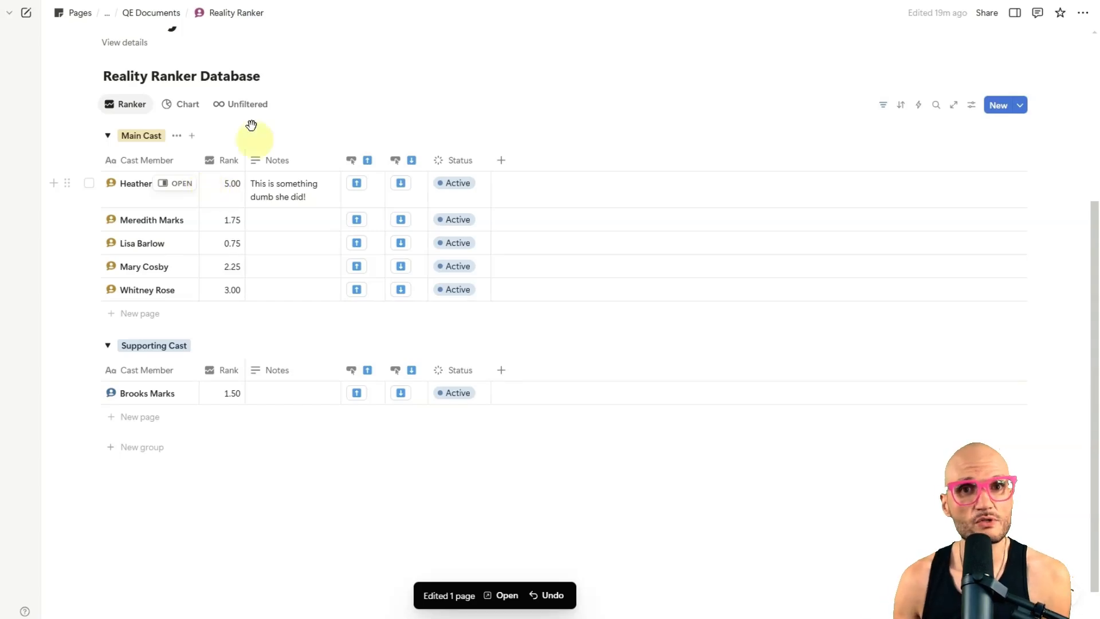
Step: Examine the cast rankings in the Chart view, then return to the Ranker view and review the whole page
left_click(183, 103)
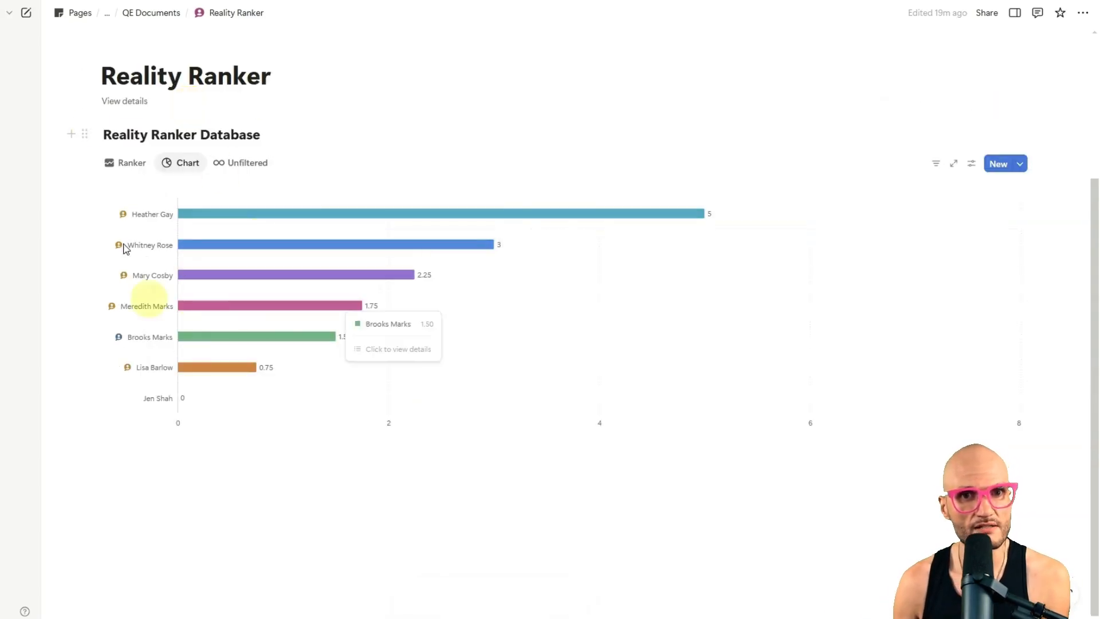
left_click(116, 165)
scroll(291, 334, "down", 5)
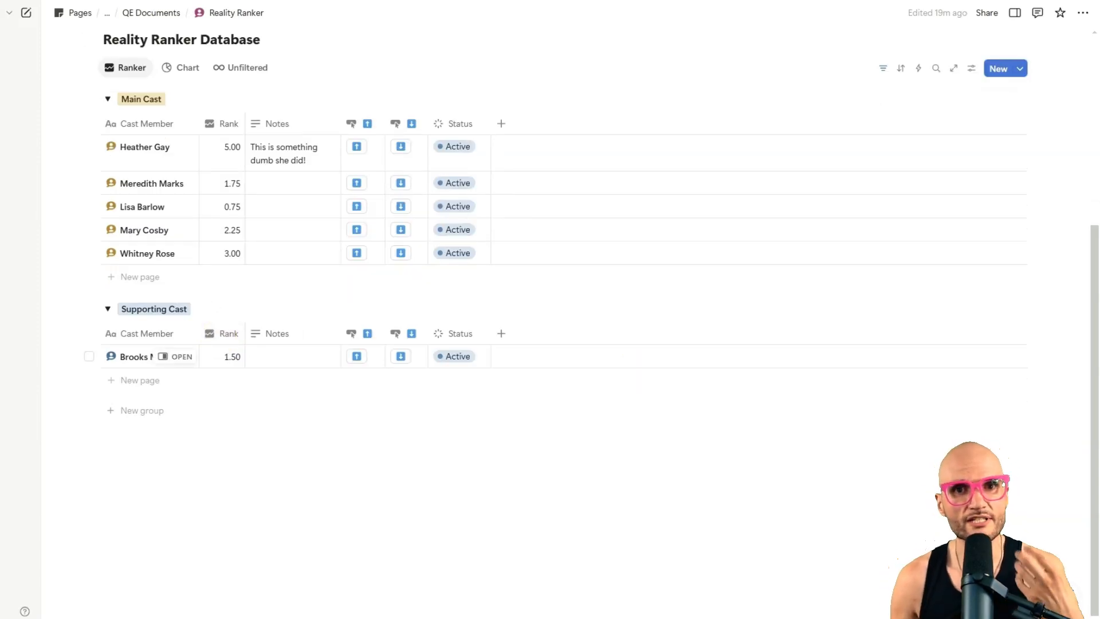
scroll(468, 328, "up", 1)
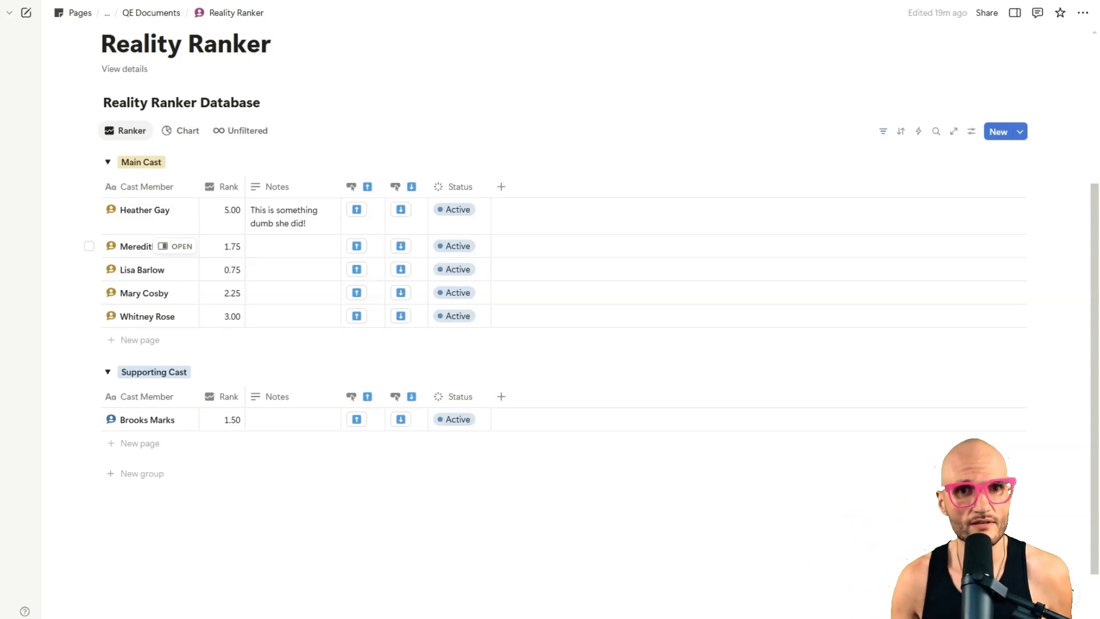
scroll(445, 323, "up", 4)
scroll(497, 293, "down", 1)
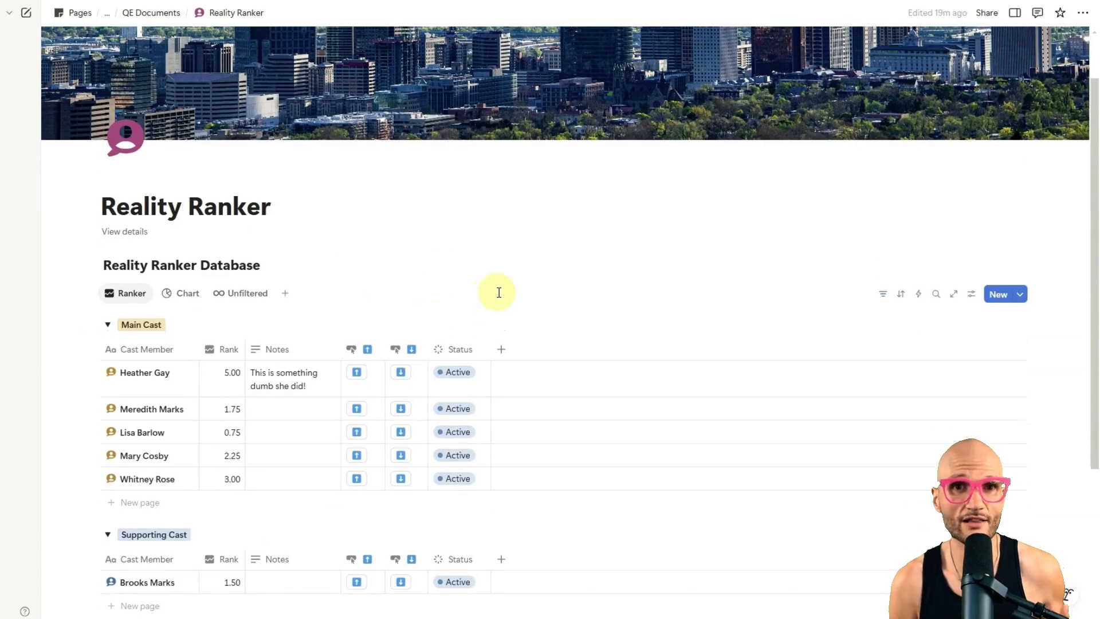